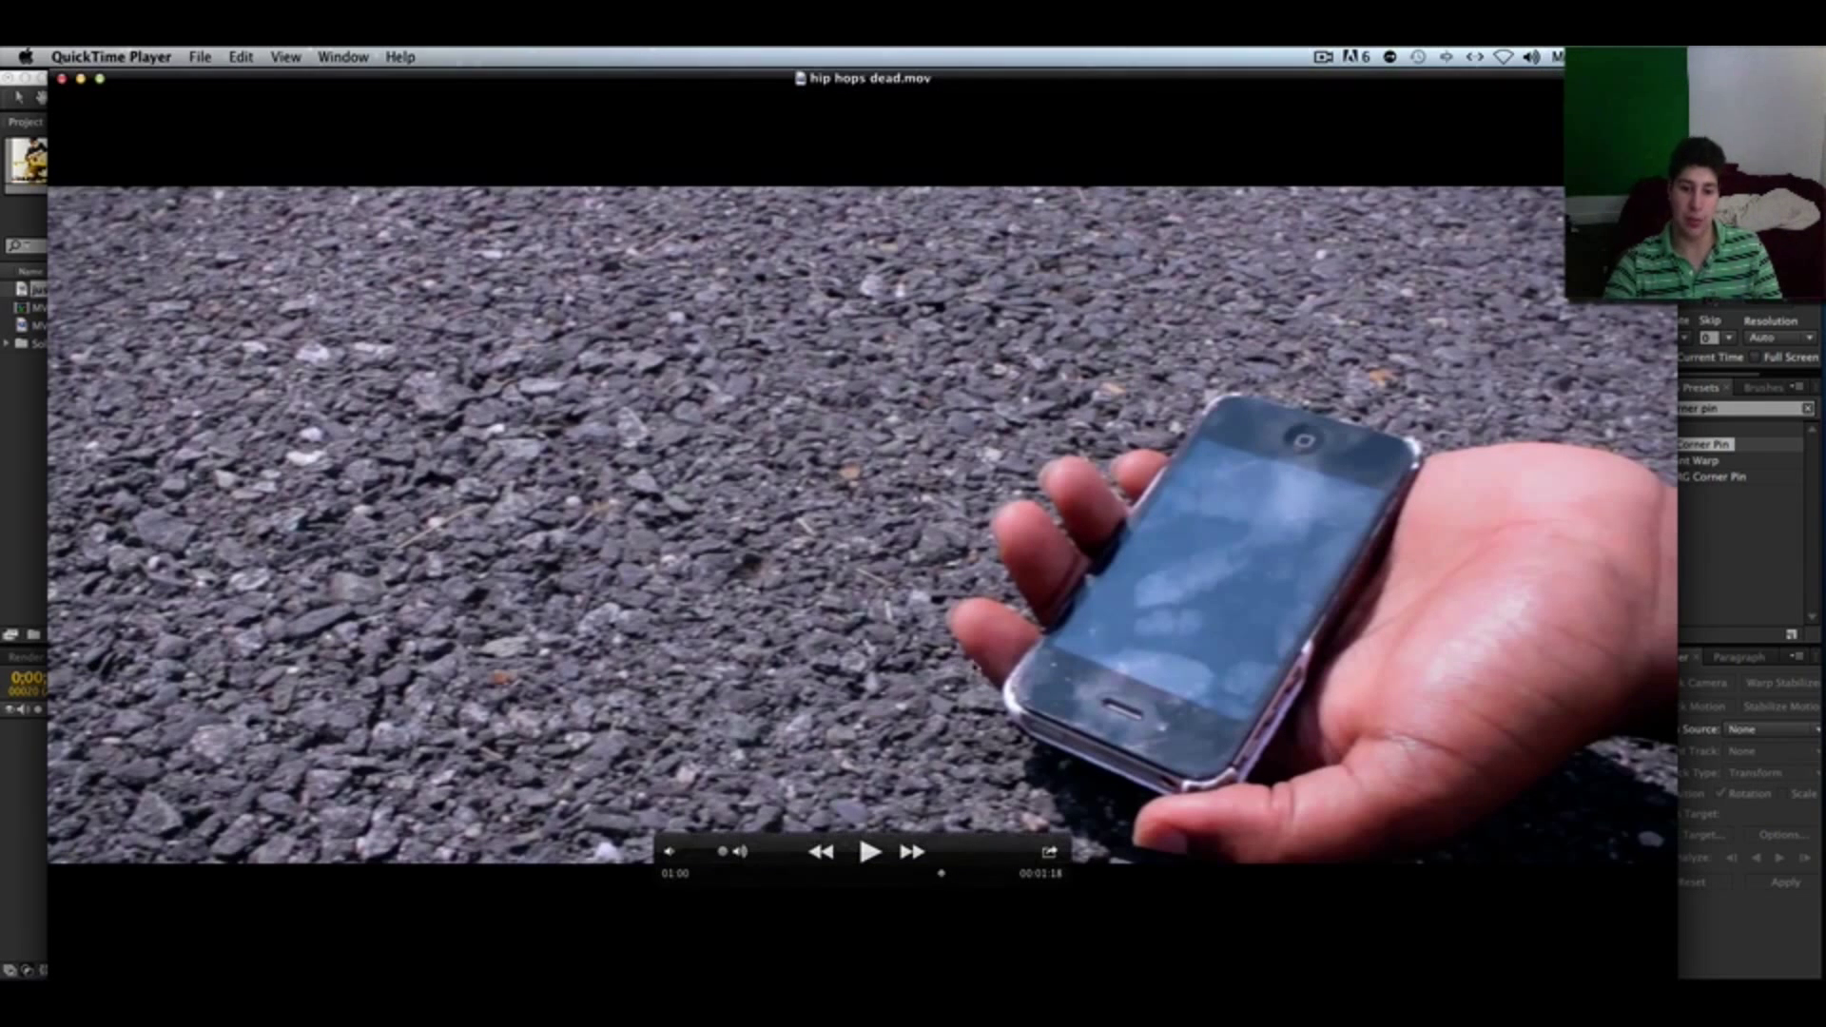
# - Play a short part of the finished hip hops dead.mov example and close the video
pyautogui.click(868, 851)
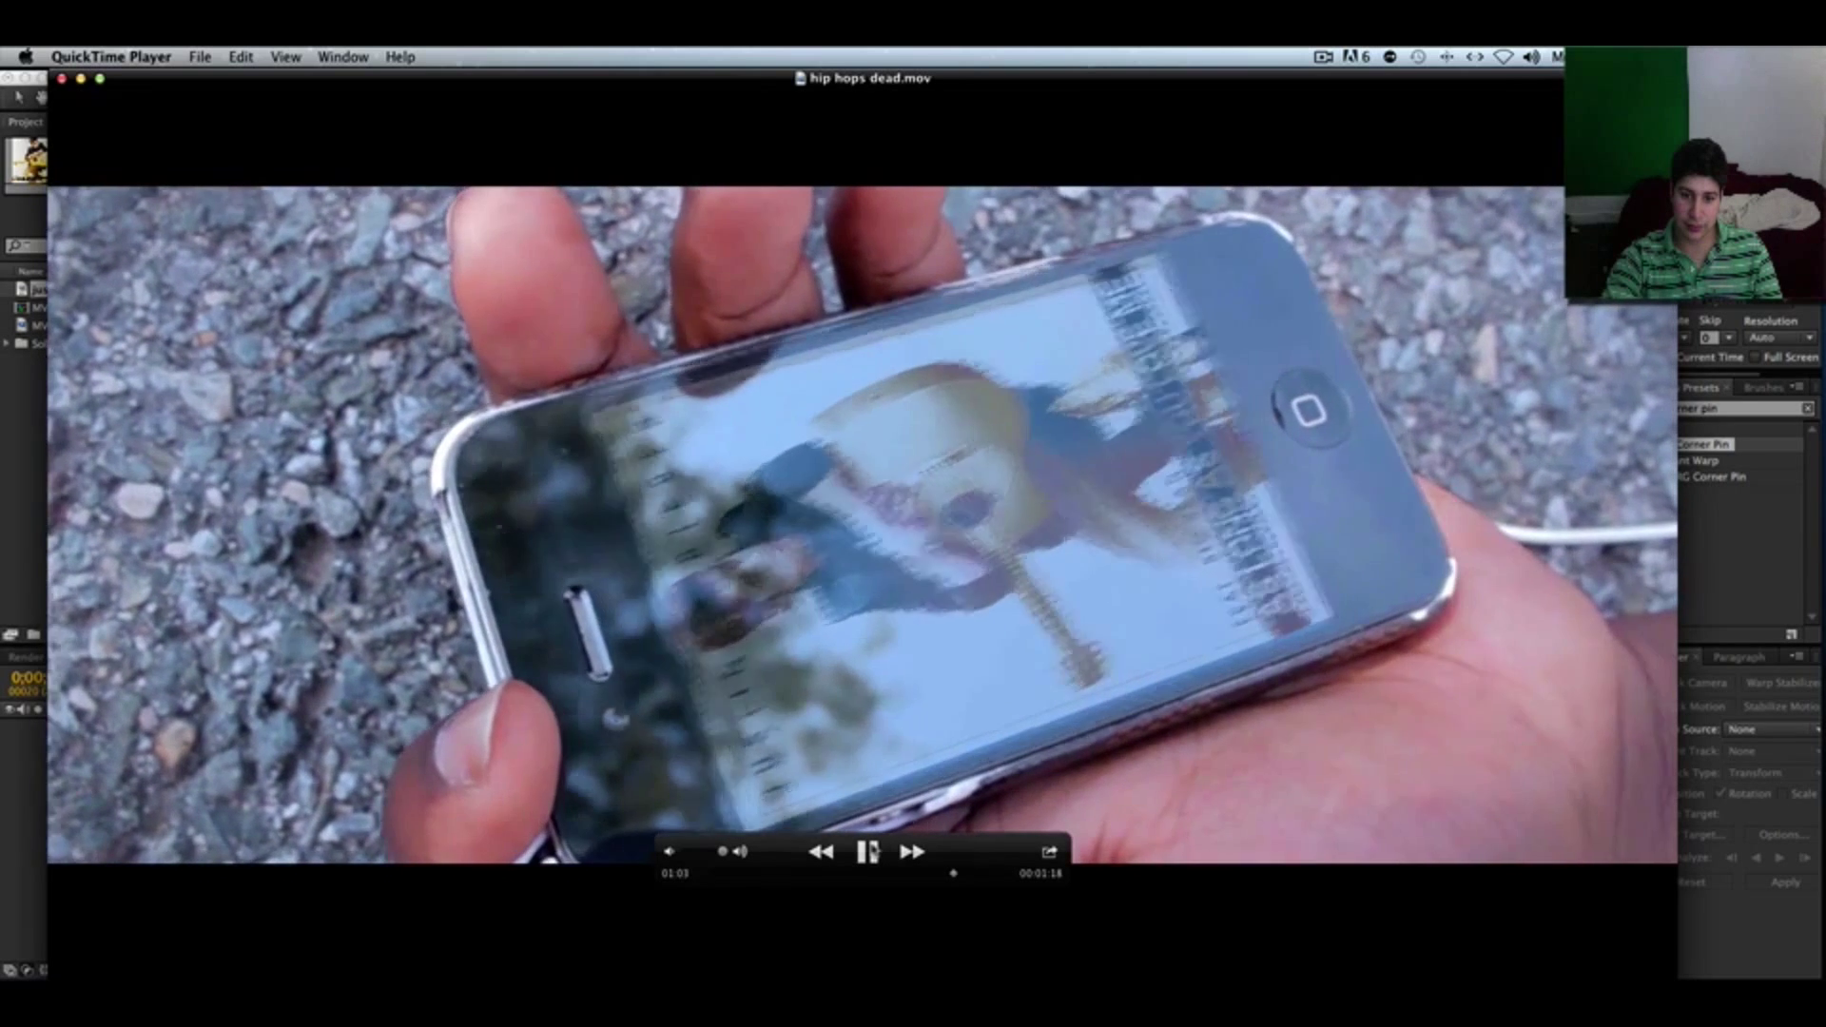
pyautogui.click(868, 851)
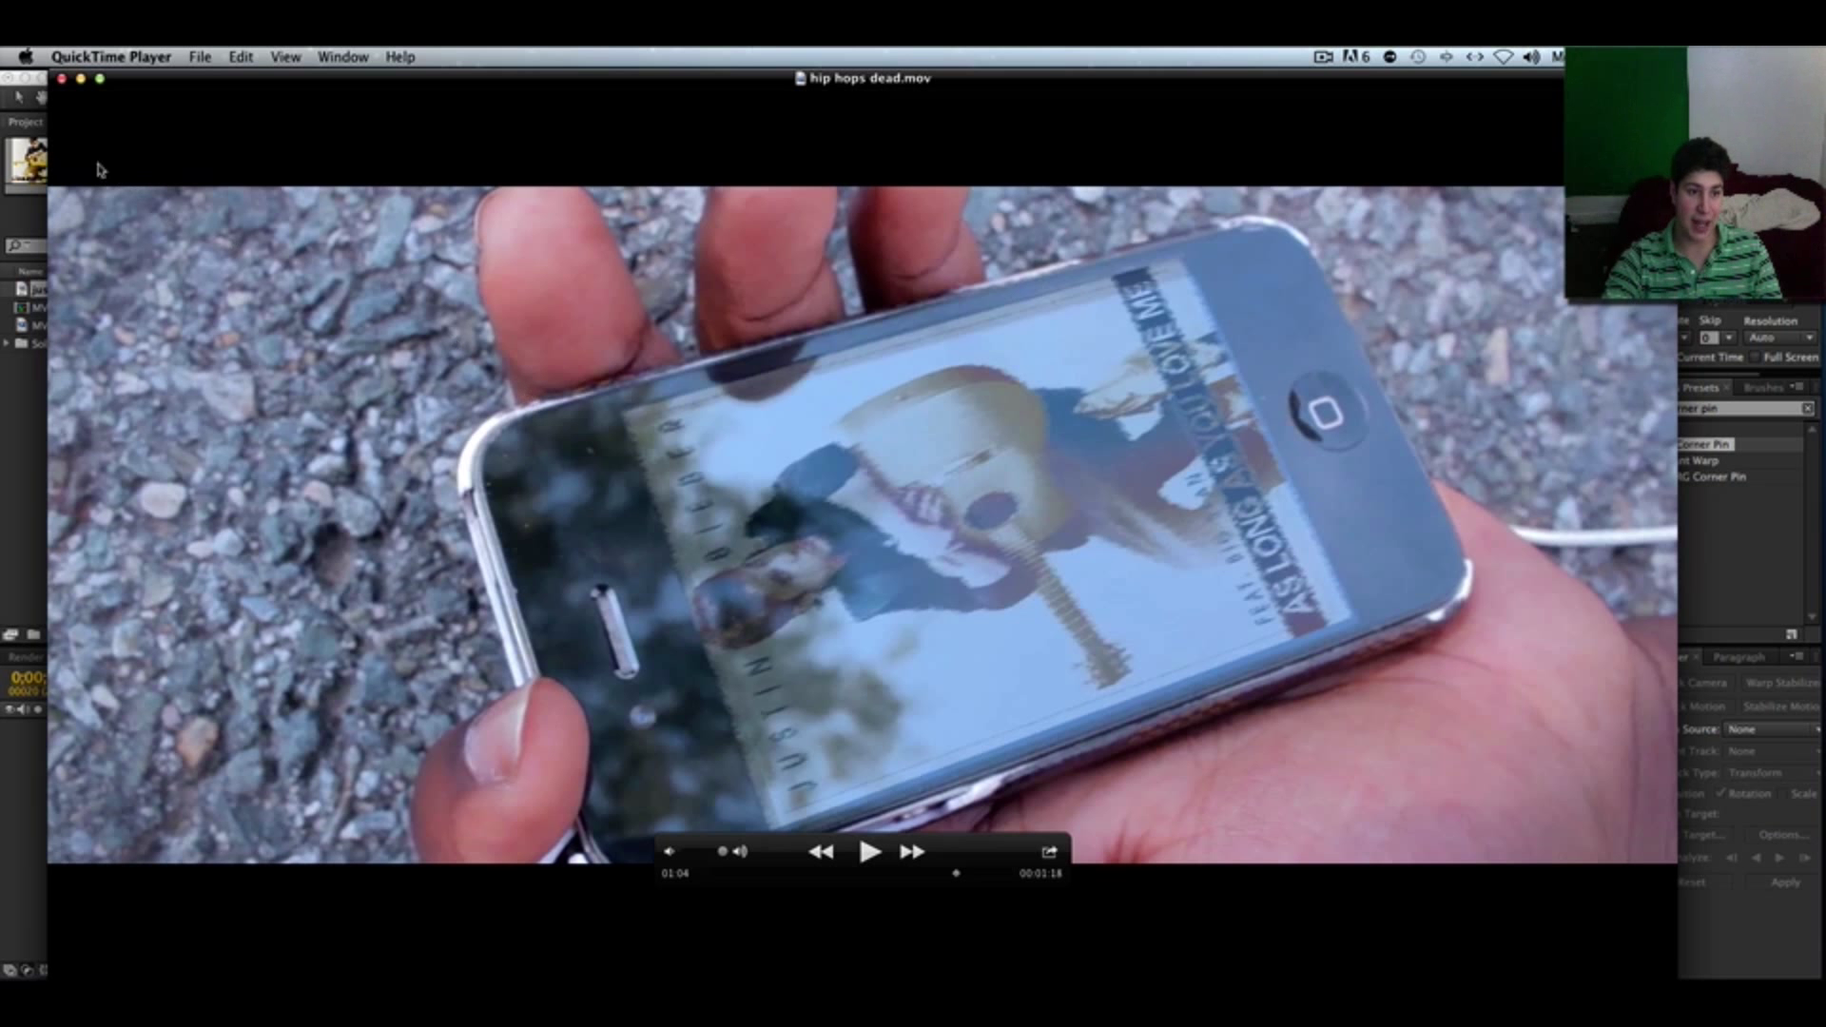
pyautogui.click(63, 80)
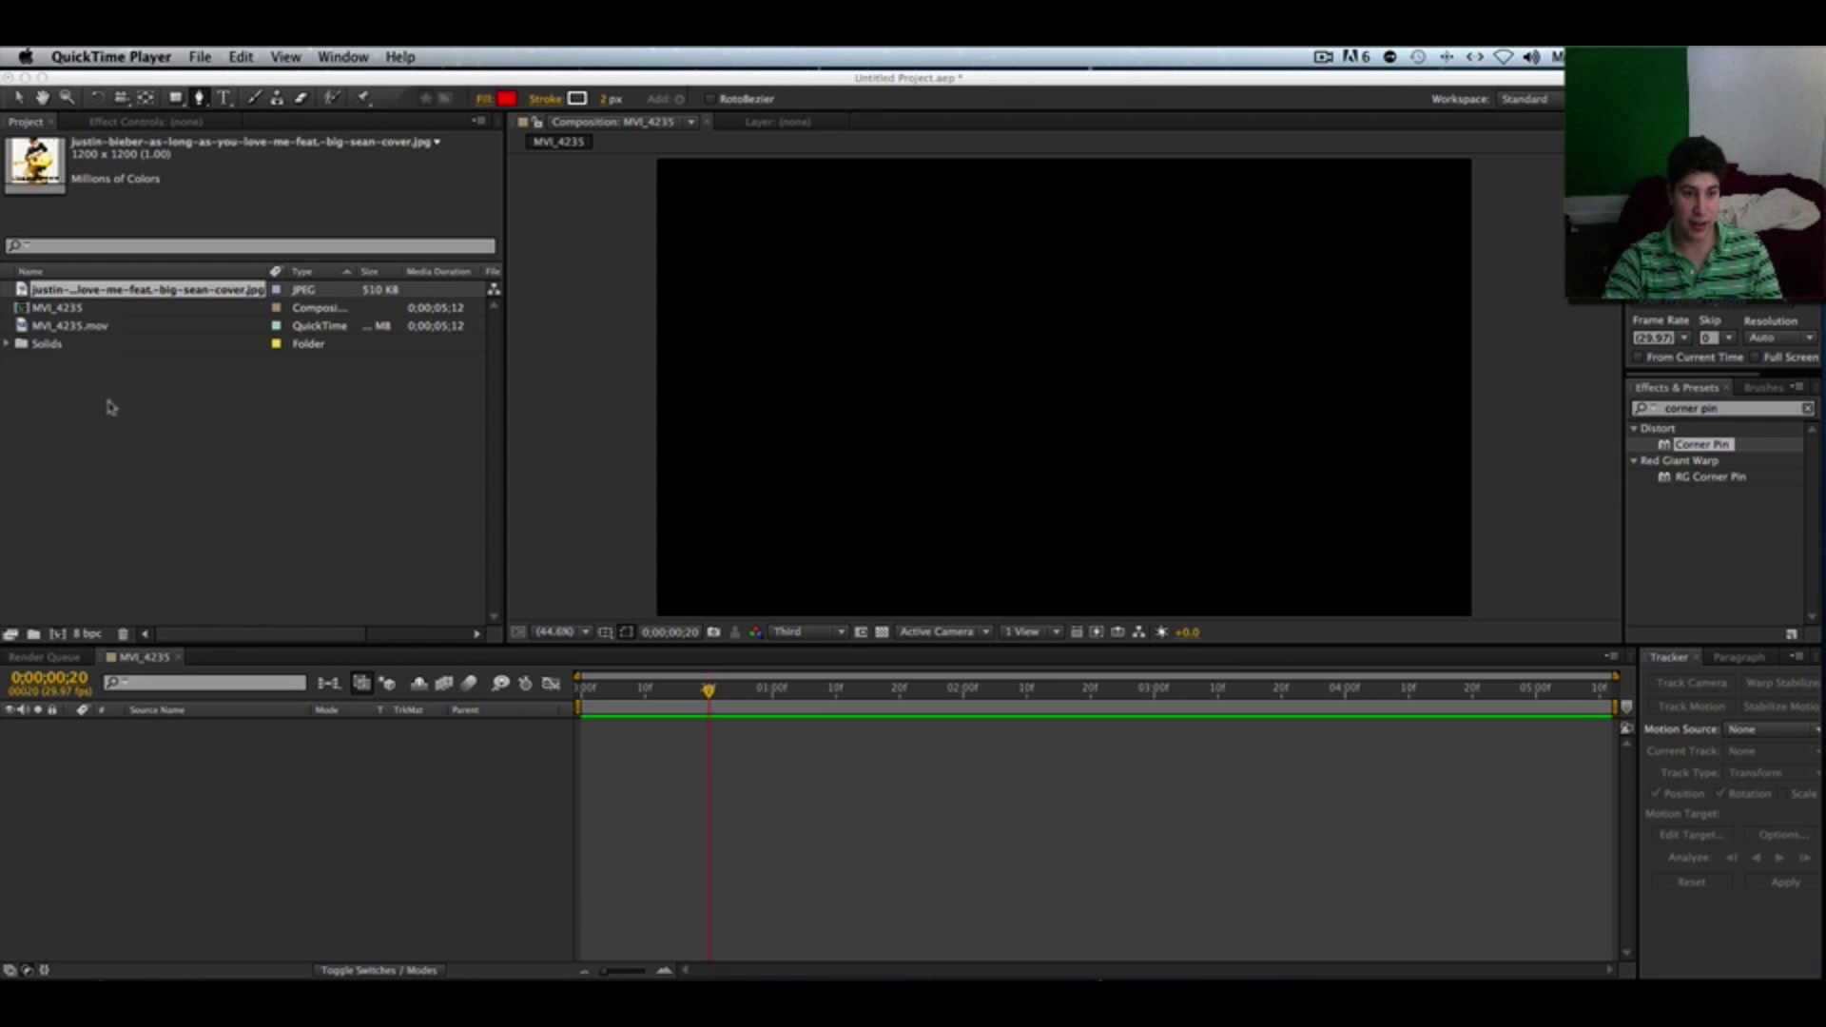
# - Add the MVI_4235.mov clip to the composition and place the album cover JPG as a layer above it, with the time at the first frame
pyautogui.click(65, 330)
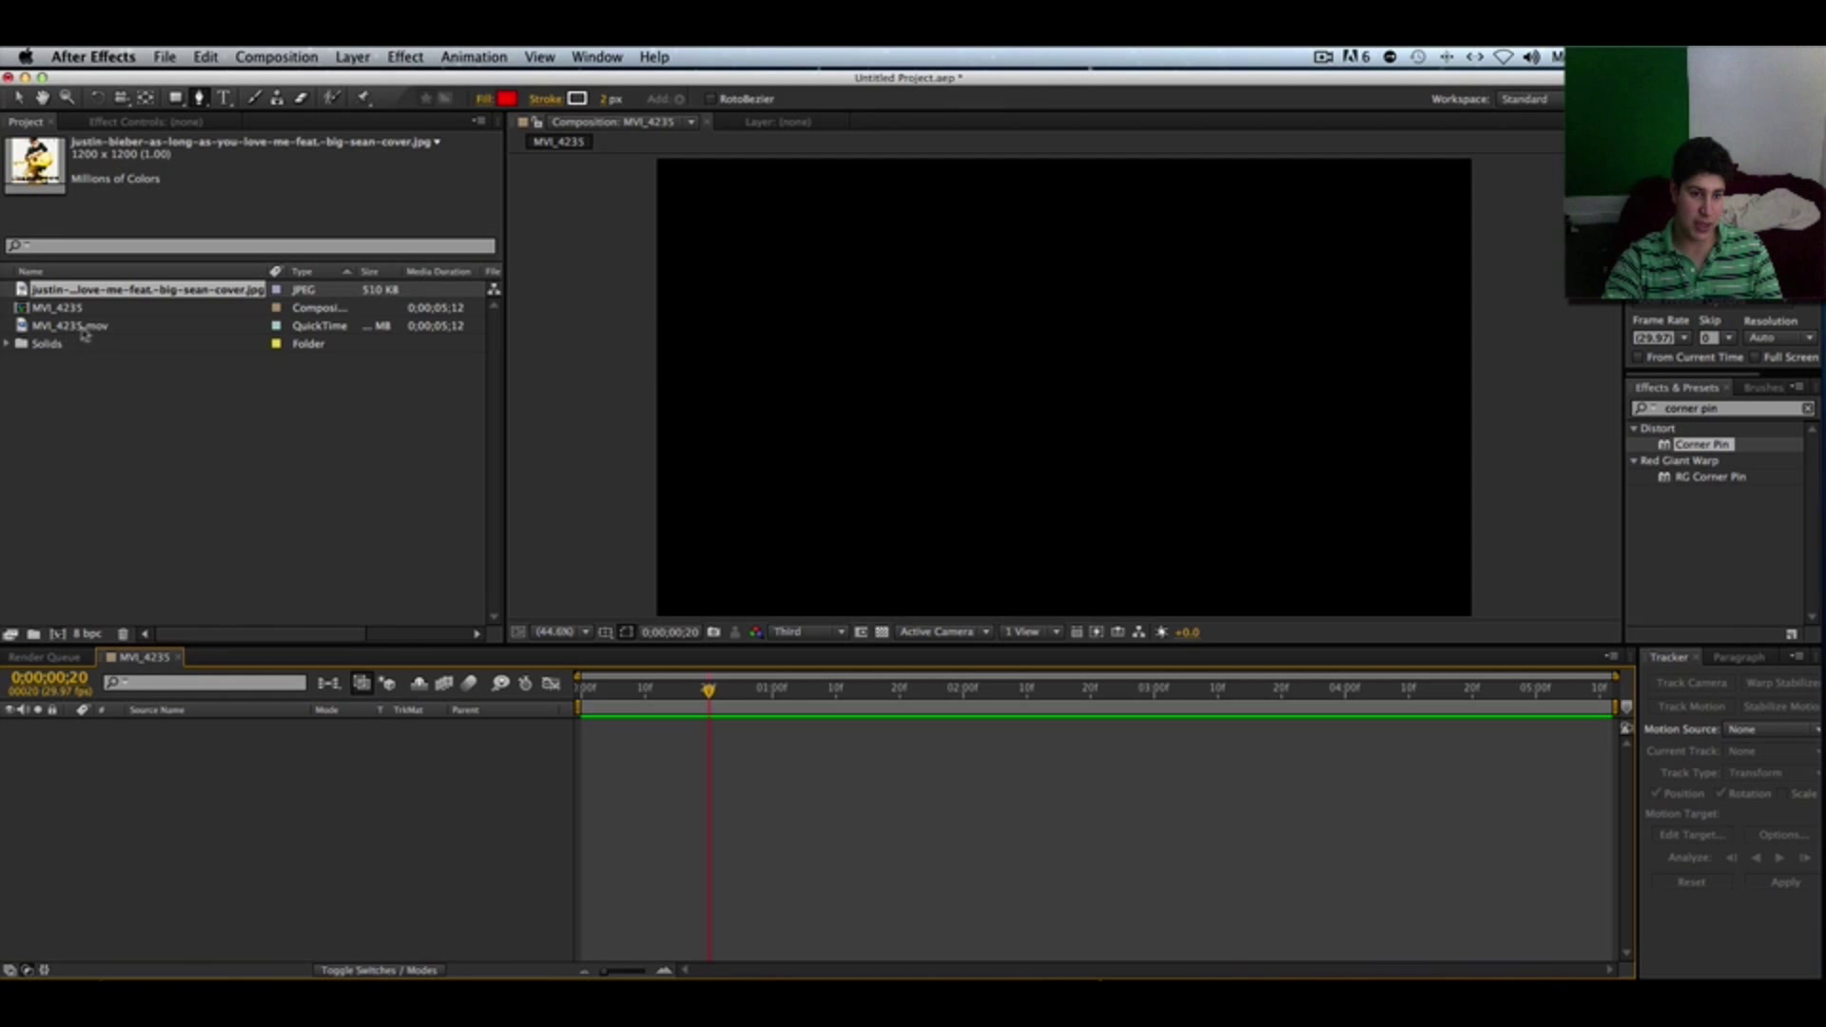
pyautogui.click(81, 333)
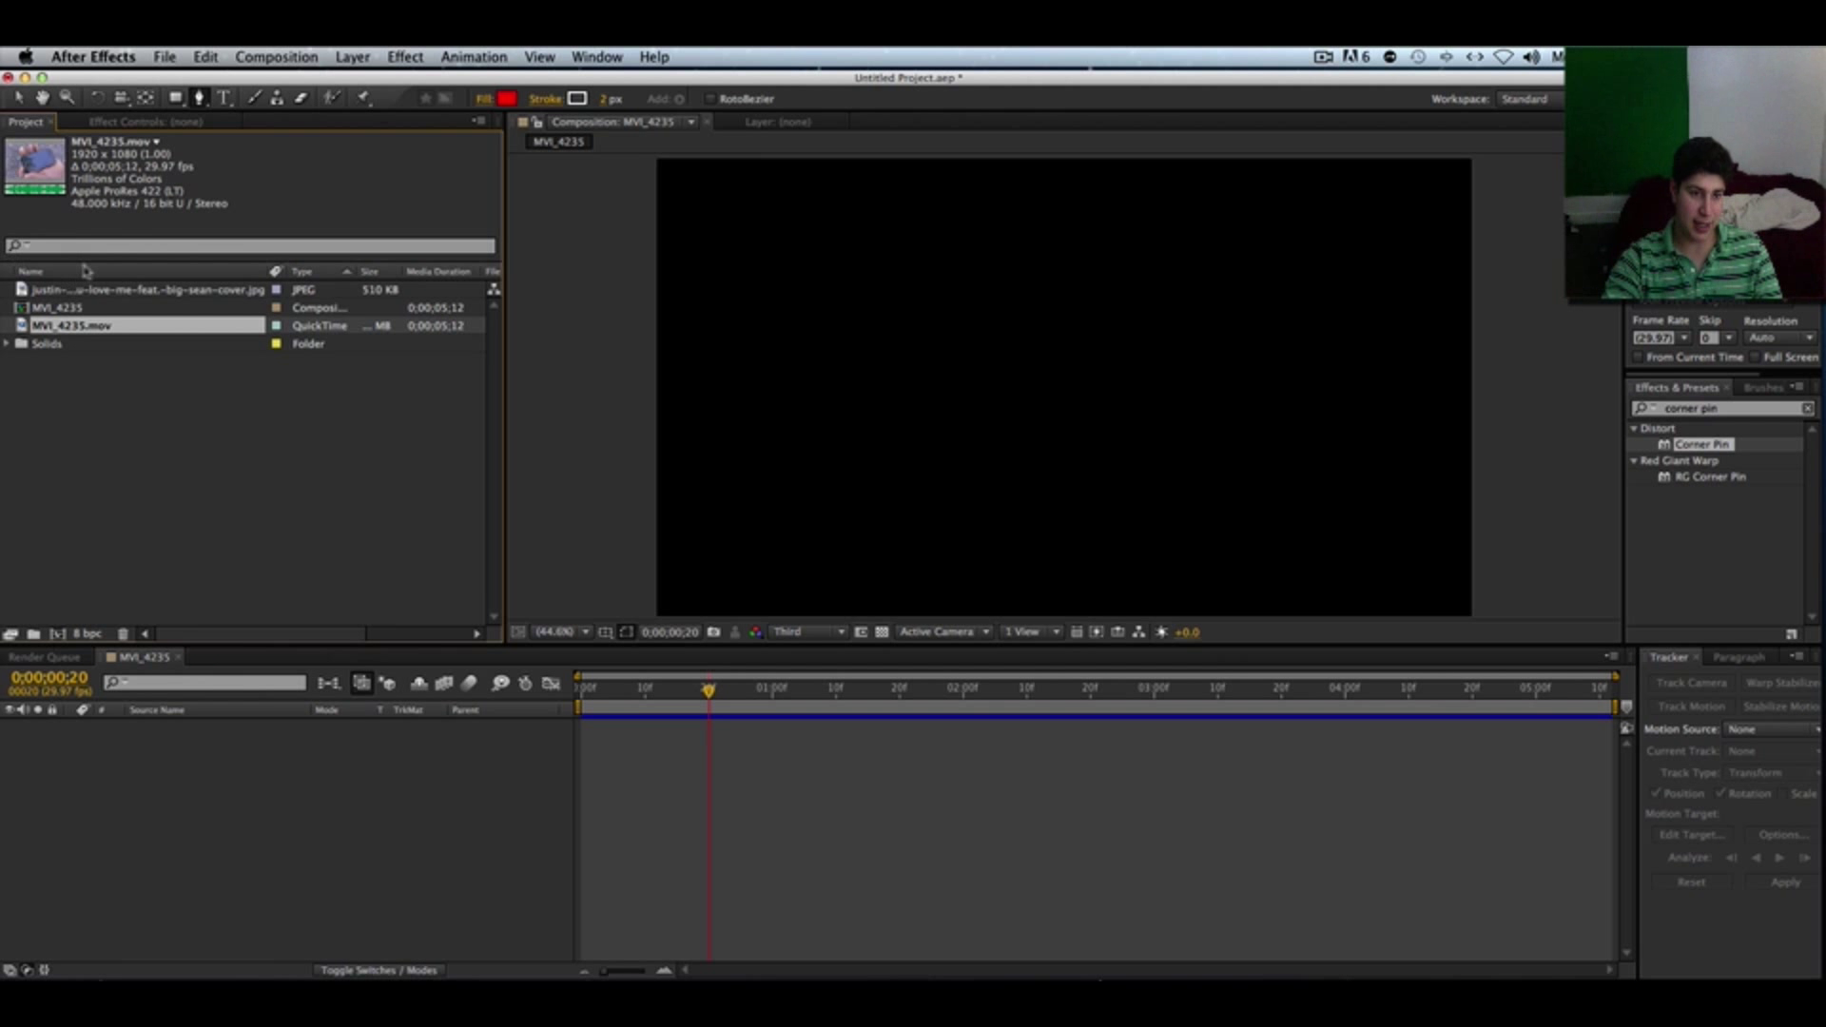
pyautogui.moveTo(81, 327); pyautogui.dragTo(309, 801)
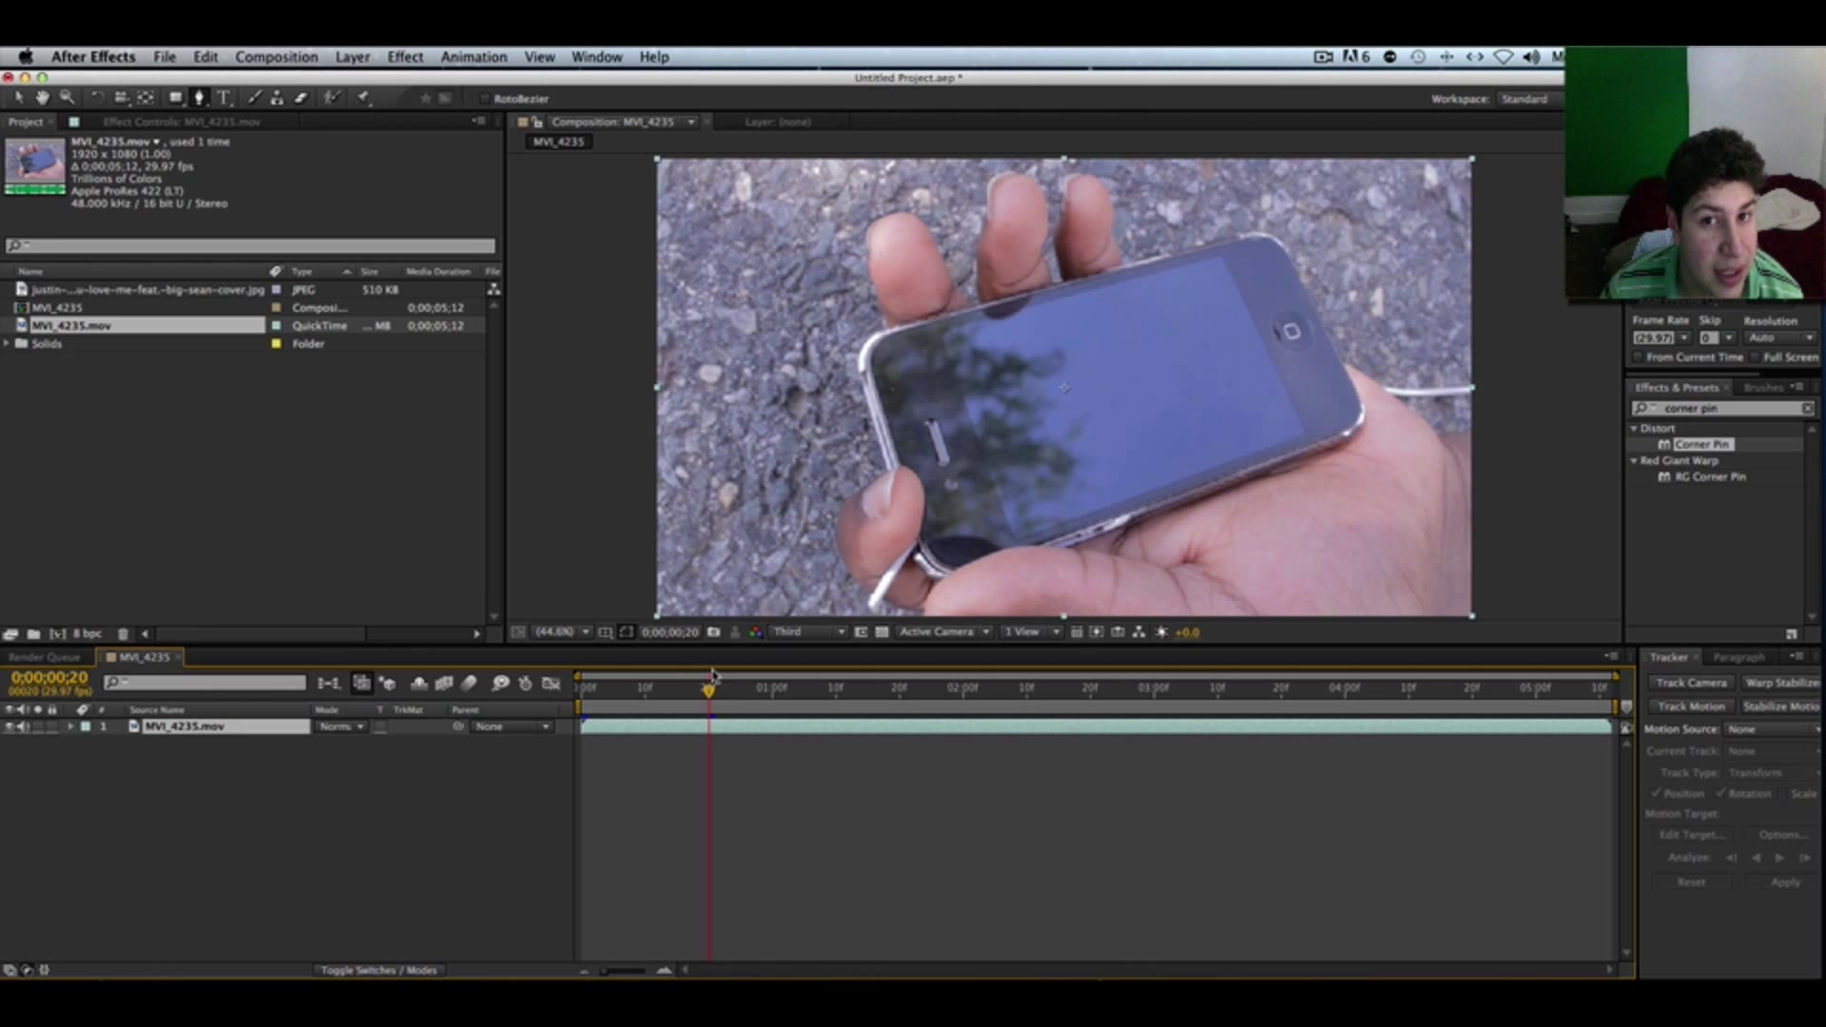
pyautogui.moveTo(711, 689); pyautogui.dragTo(574, 691)
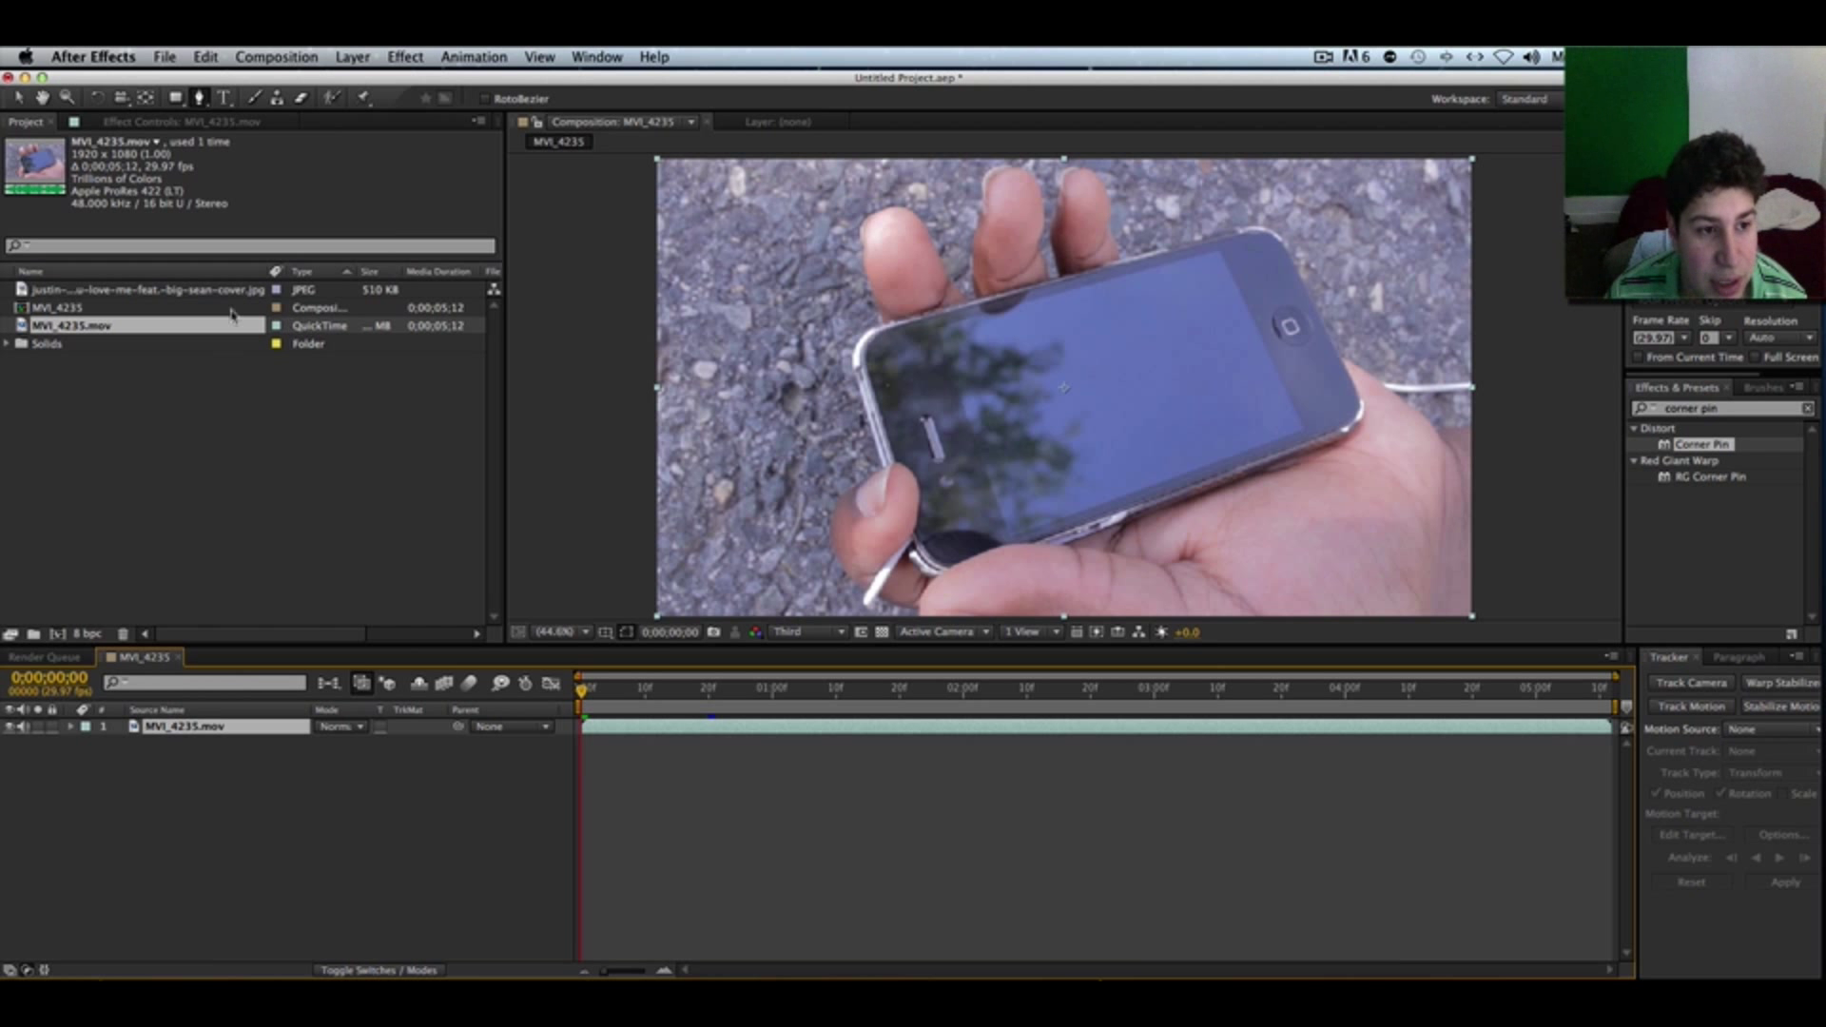
pyautogui.moveTo(48, 290); pyautogui.dragTo(207, 727)
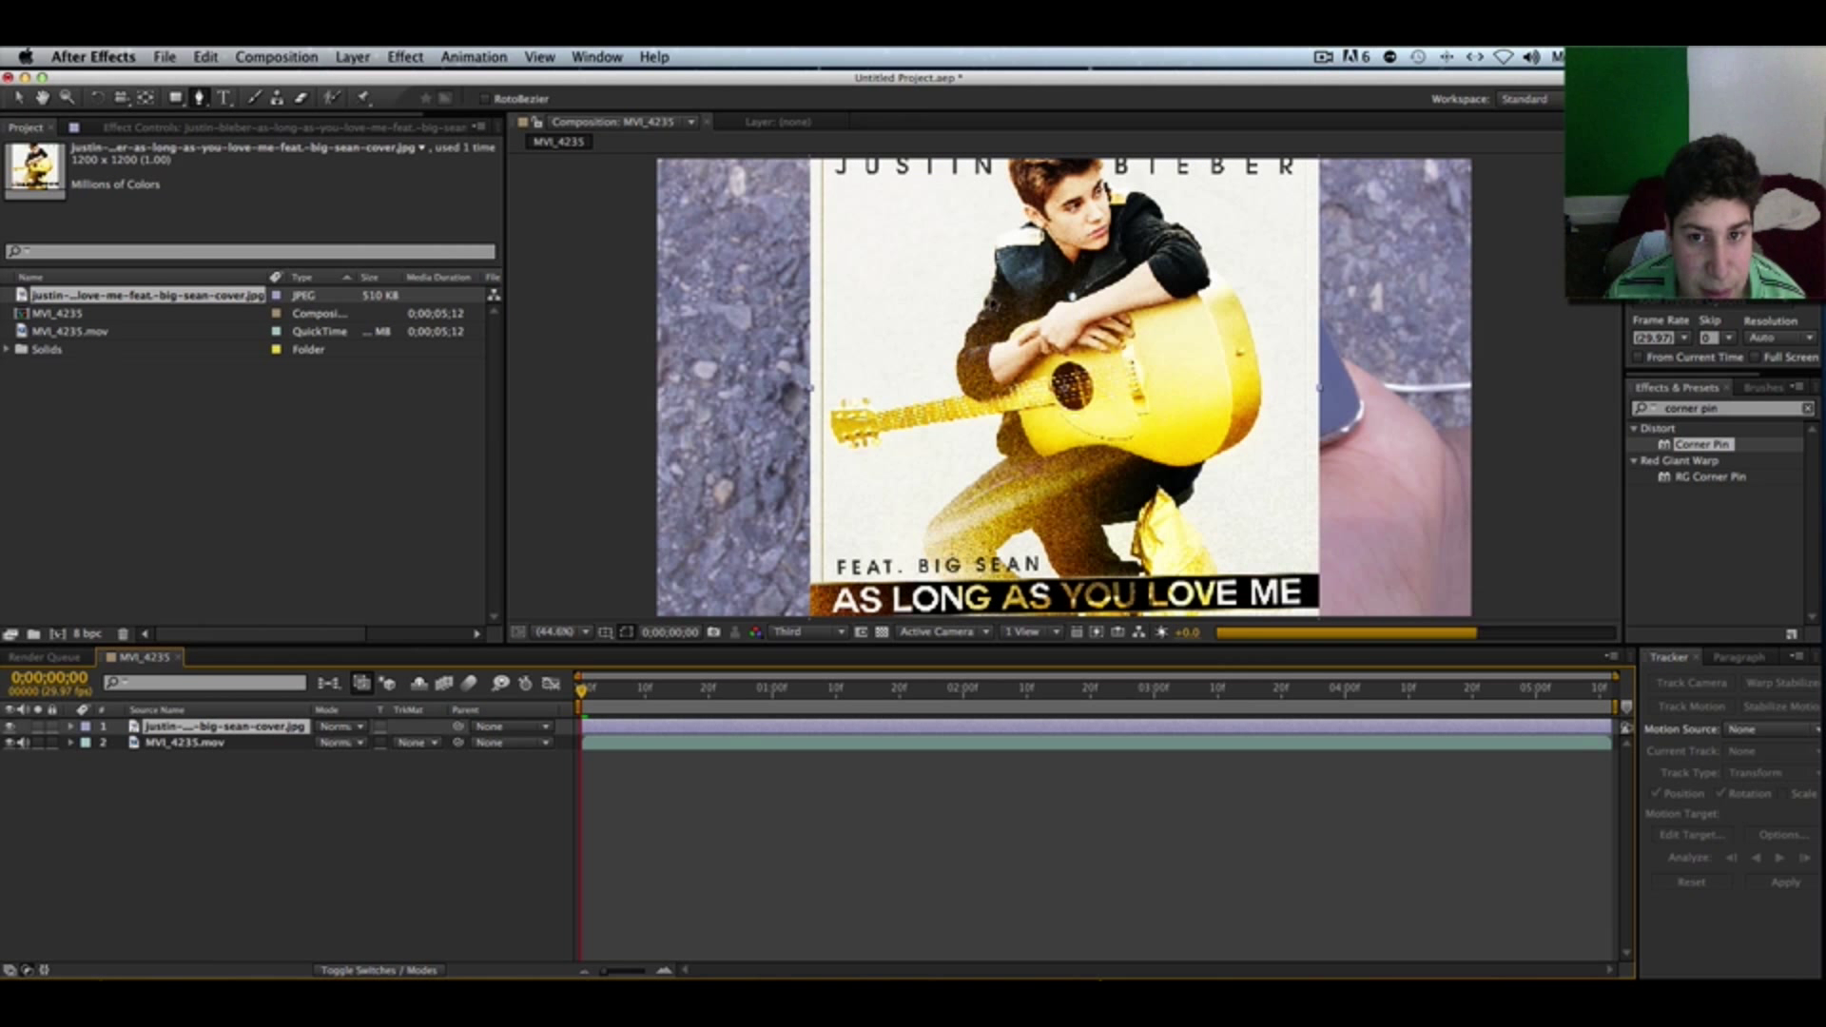
# - Rotate the album cover layer counterclockwise with the Rotation tool to match the angle of the phone in the footage
pyautogui.scroll(-6, 991, 304)
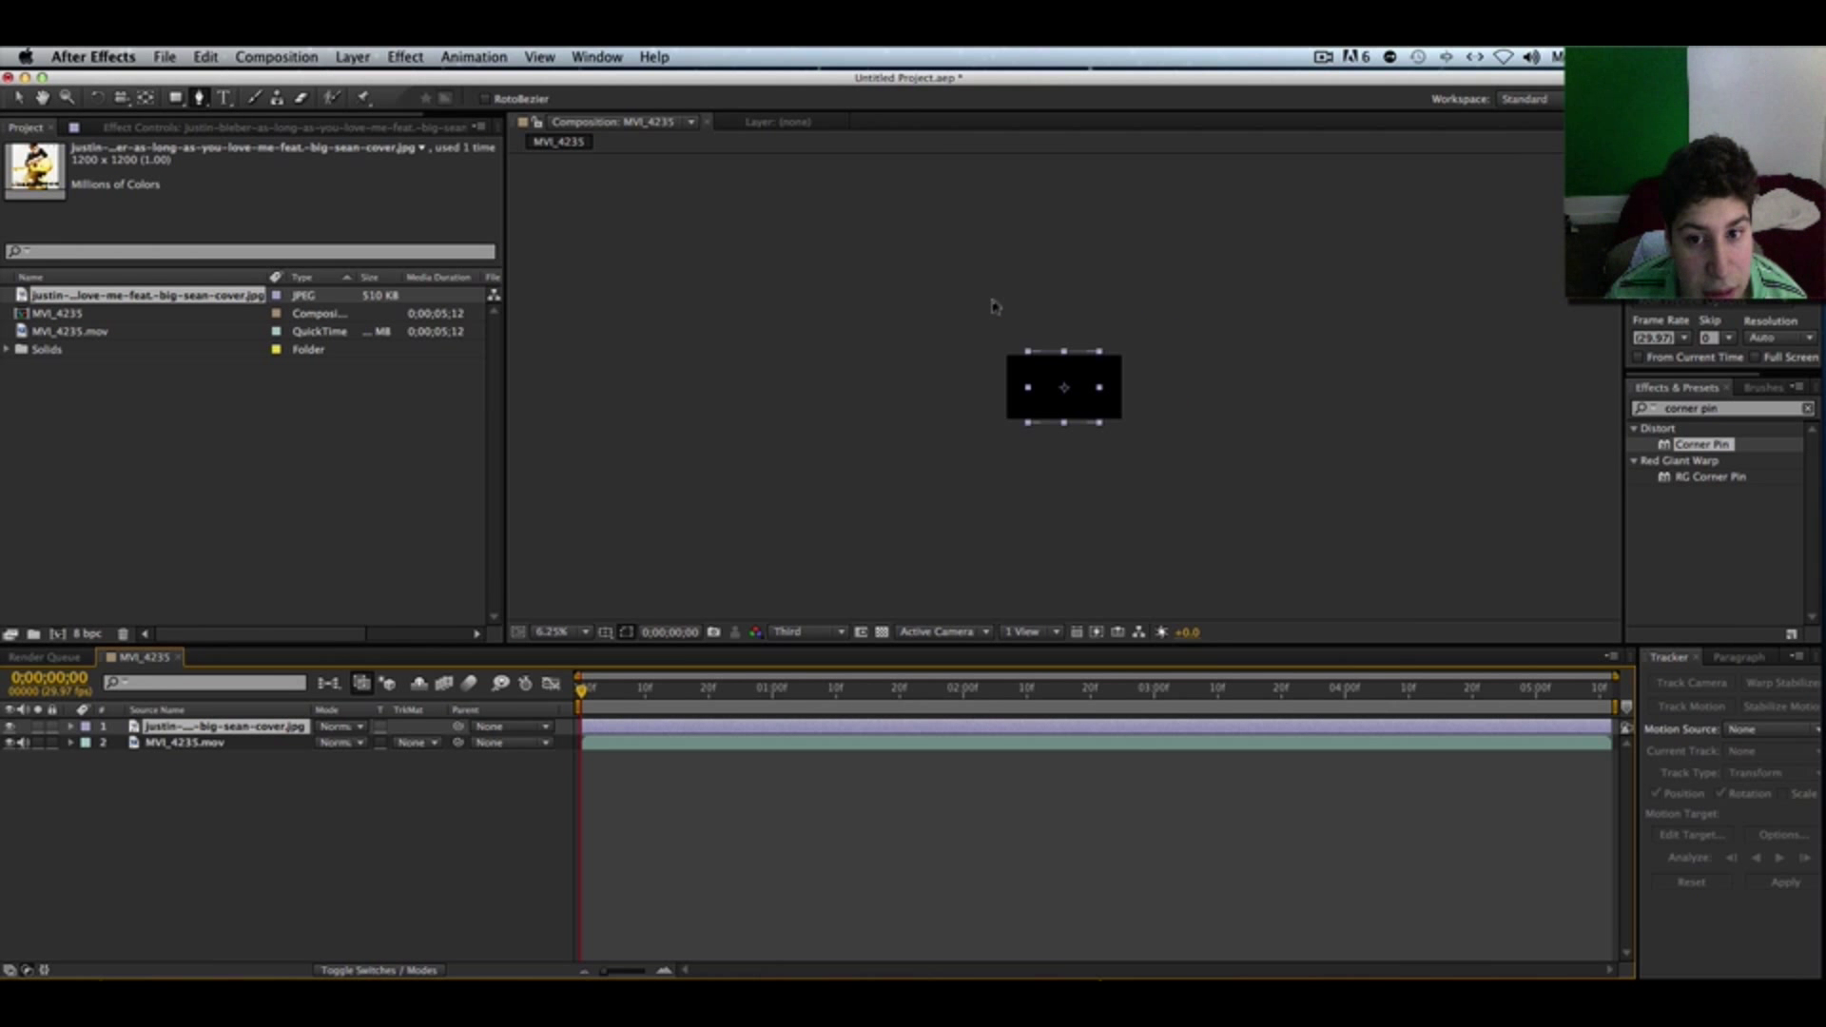
pyautogui.scroll(1, 992, 305)
pyautogui.scroll(1, 992, 306)
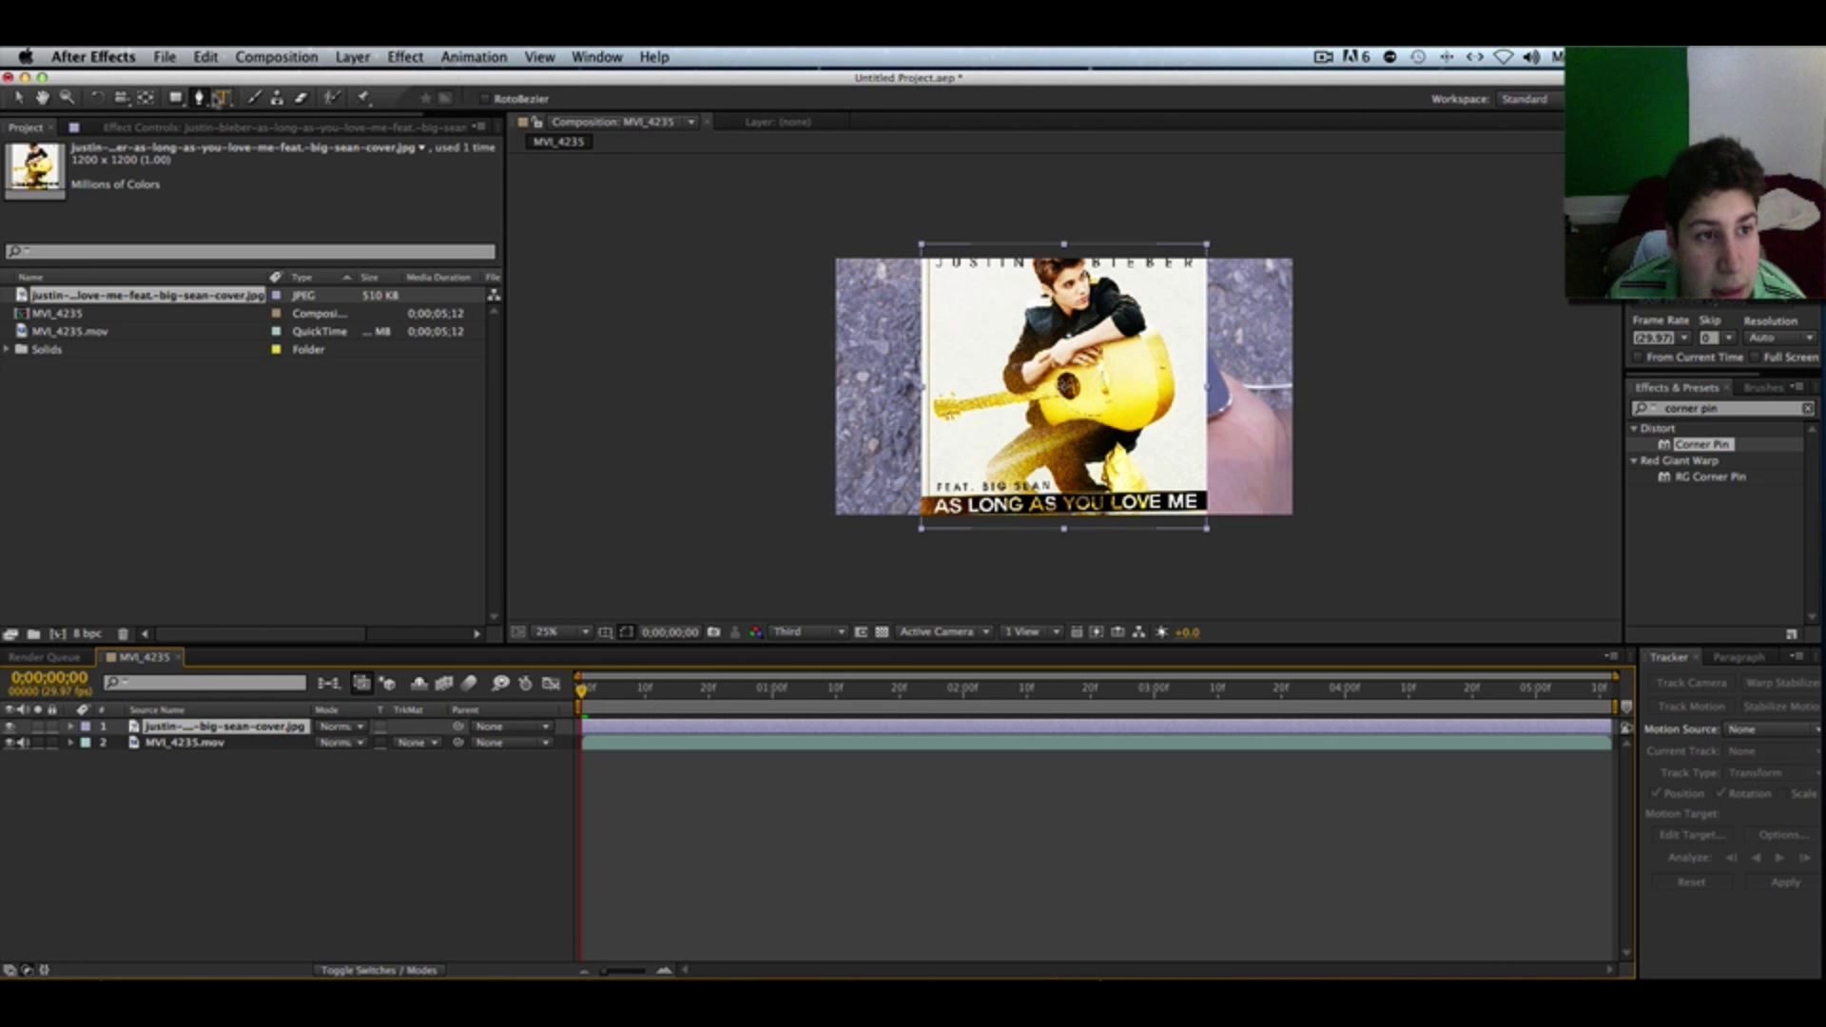
pyautogui.click(95, 98)
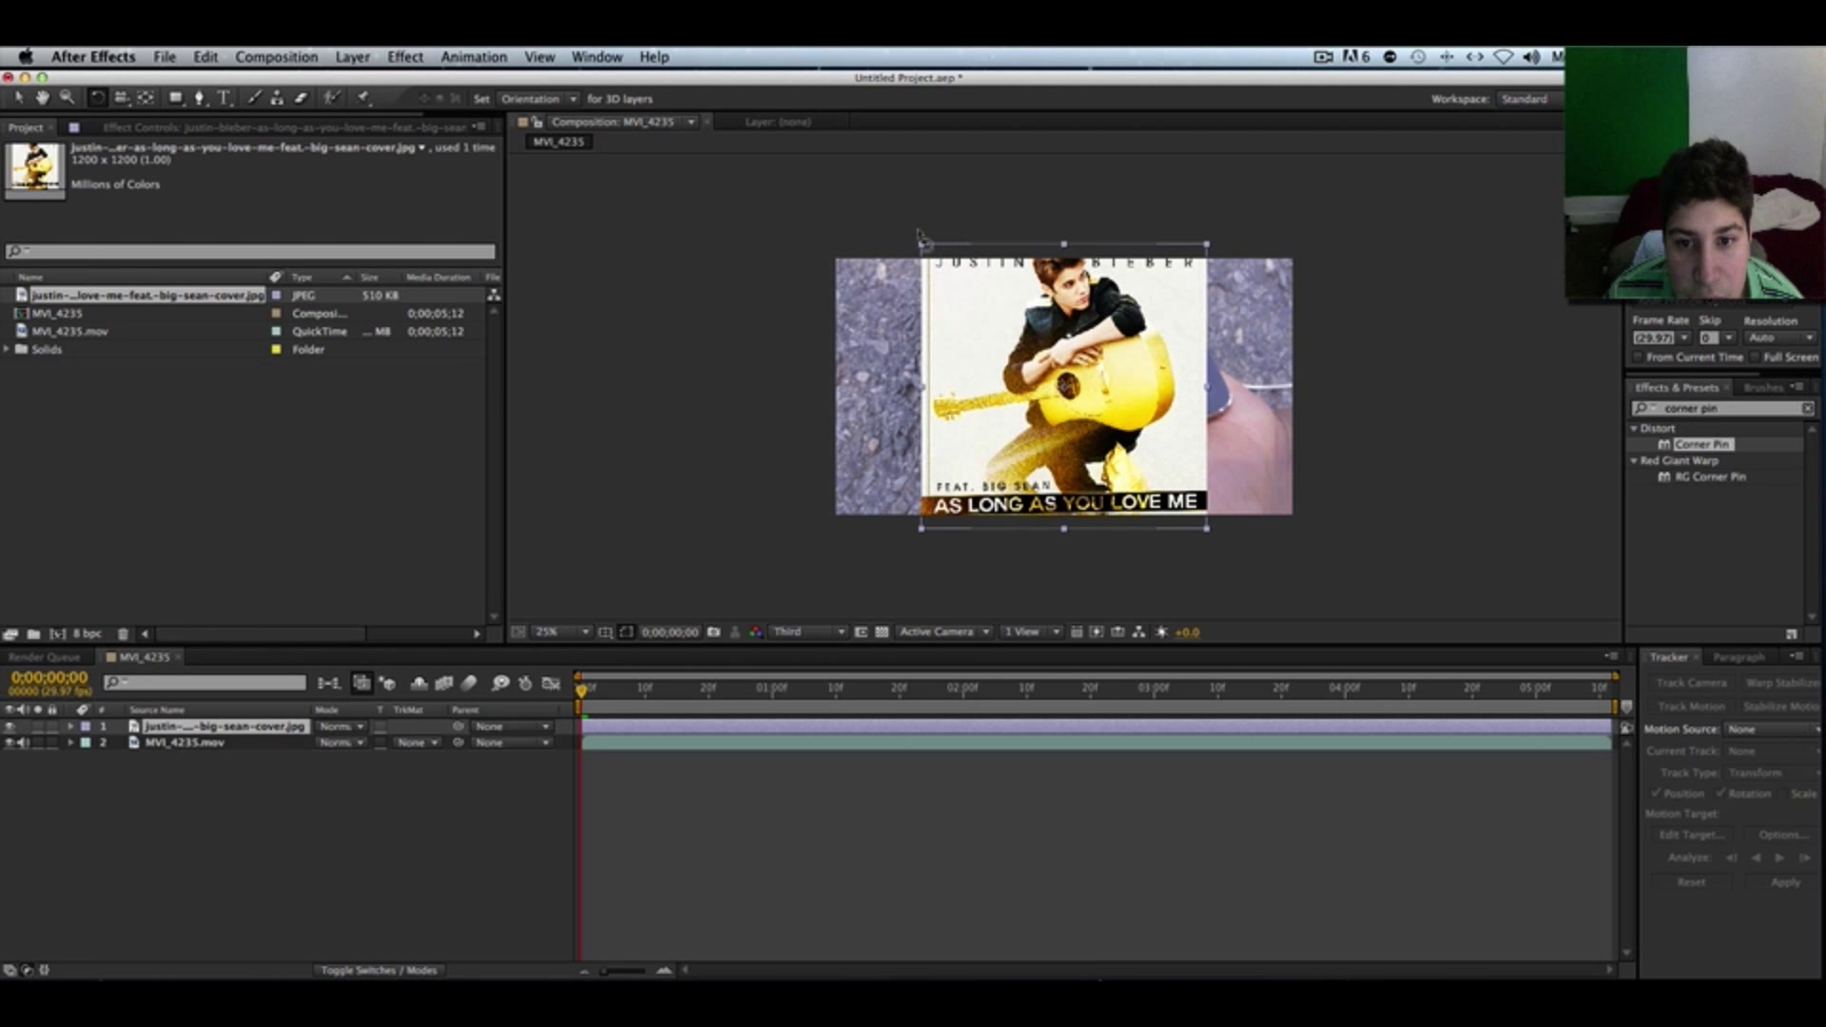
pyautogui.moveTo(939, 229); pyautogui.dragTo(863, 267)
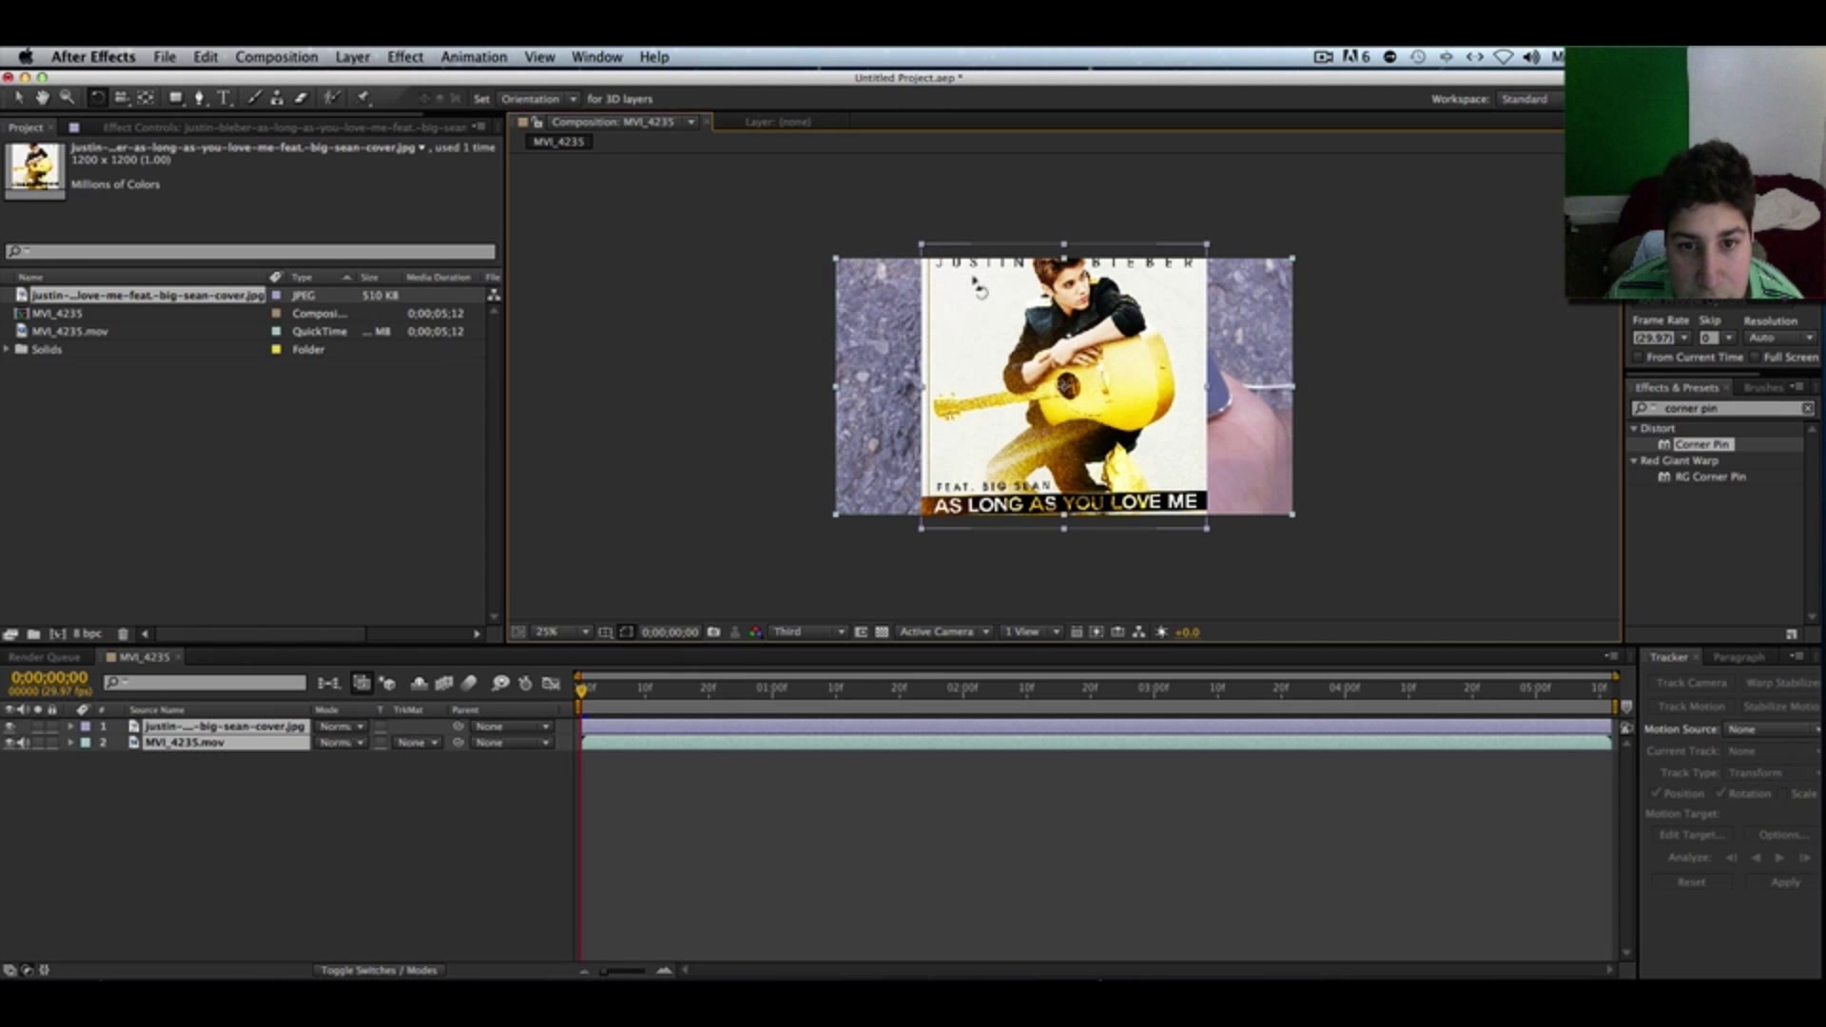
pyautogui.click(827, 775)
pyautogui.click(821, 730)
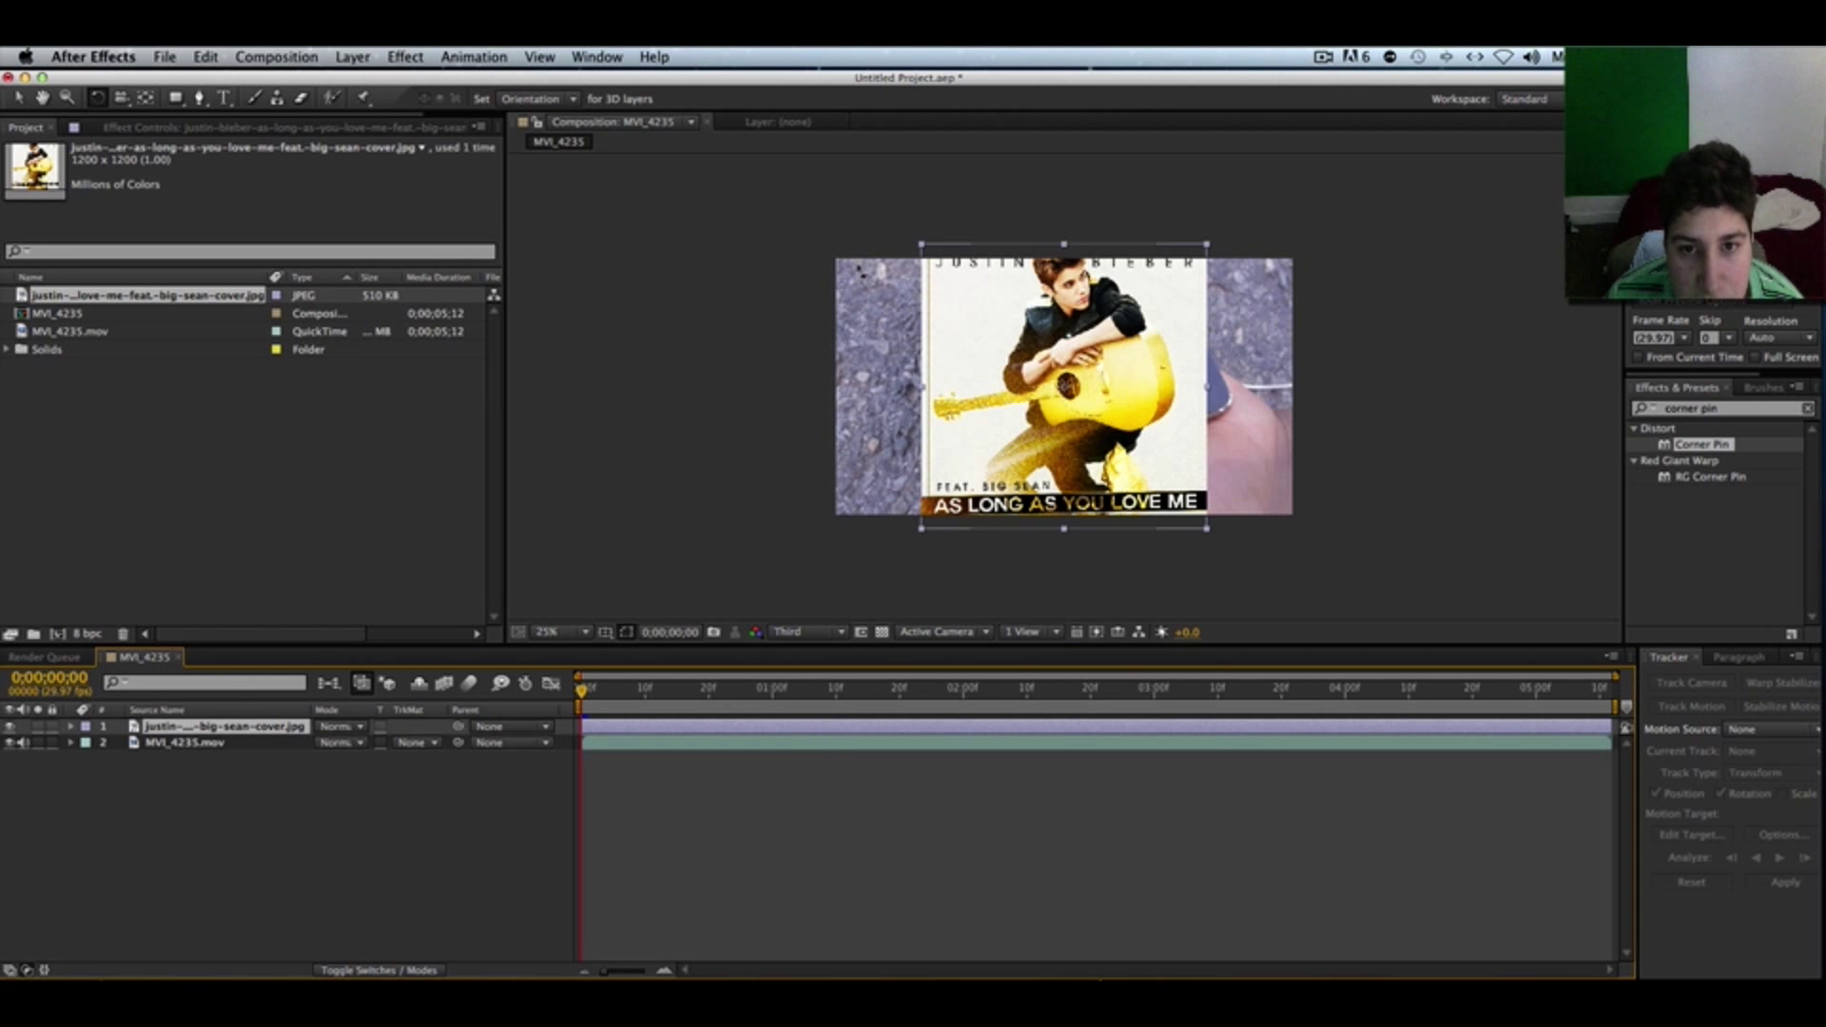
pyautogui.moveTo(919, 257); pyautogui.dragTo(1023, 501)
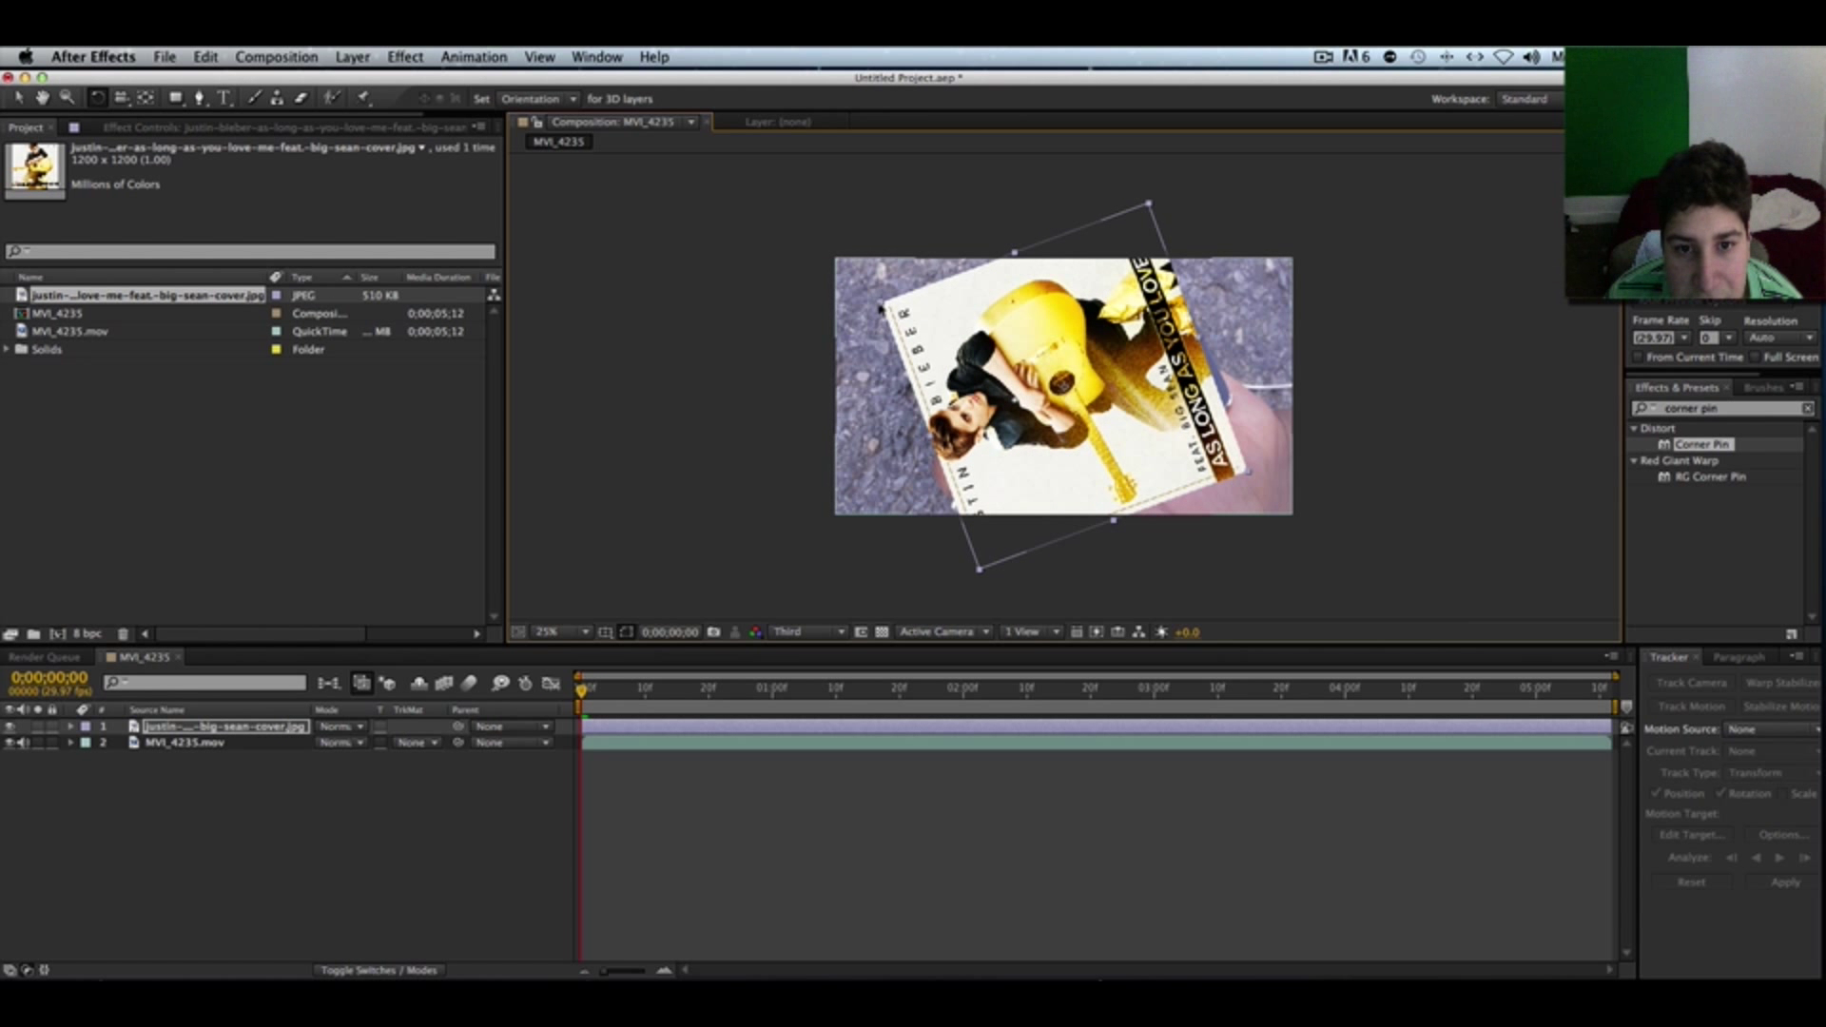
# - Scale the album cover down to roughly cover the phone's screen and fine-tune its rotation
pyautogui.press('v')
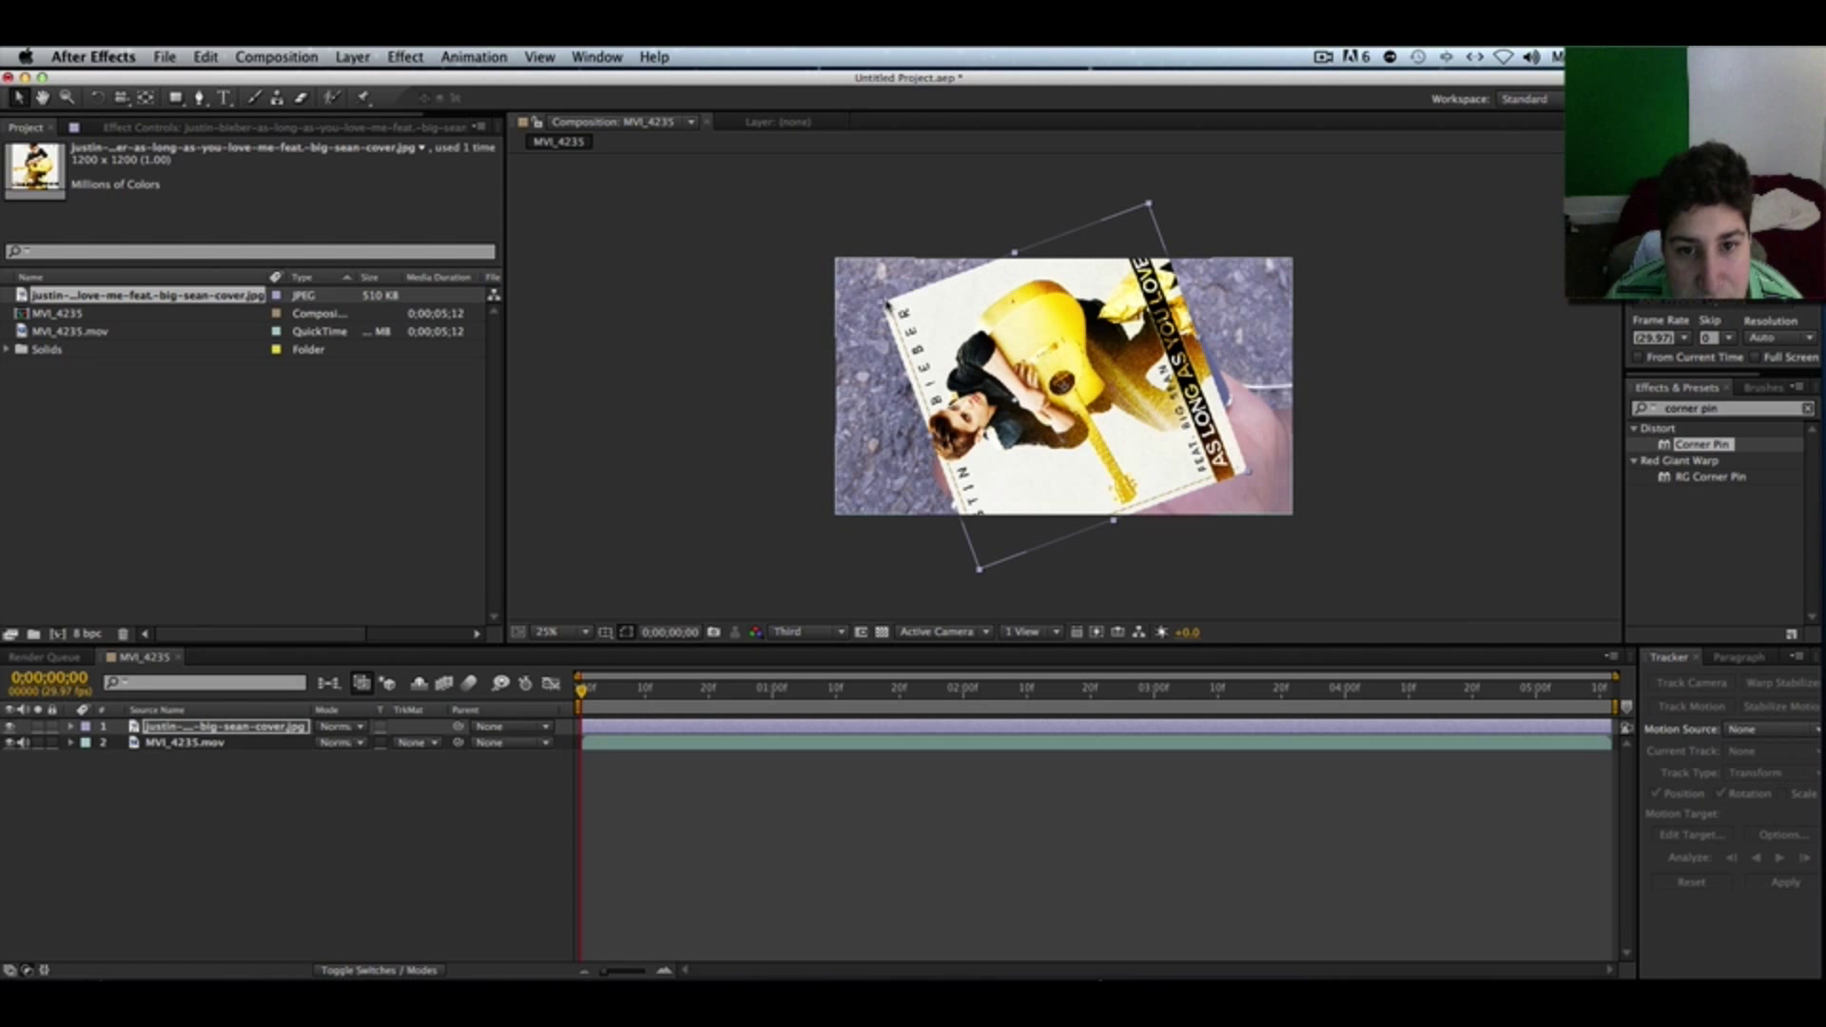
pyautogui.moveTo(913, 311); pyautogui.dragTo(950, 365)
pyautogui.click(98, 97)
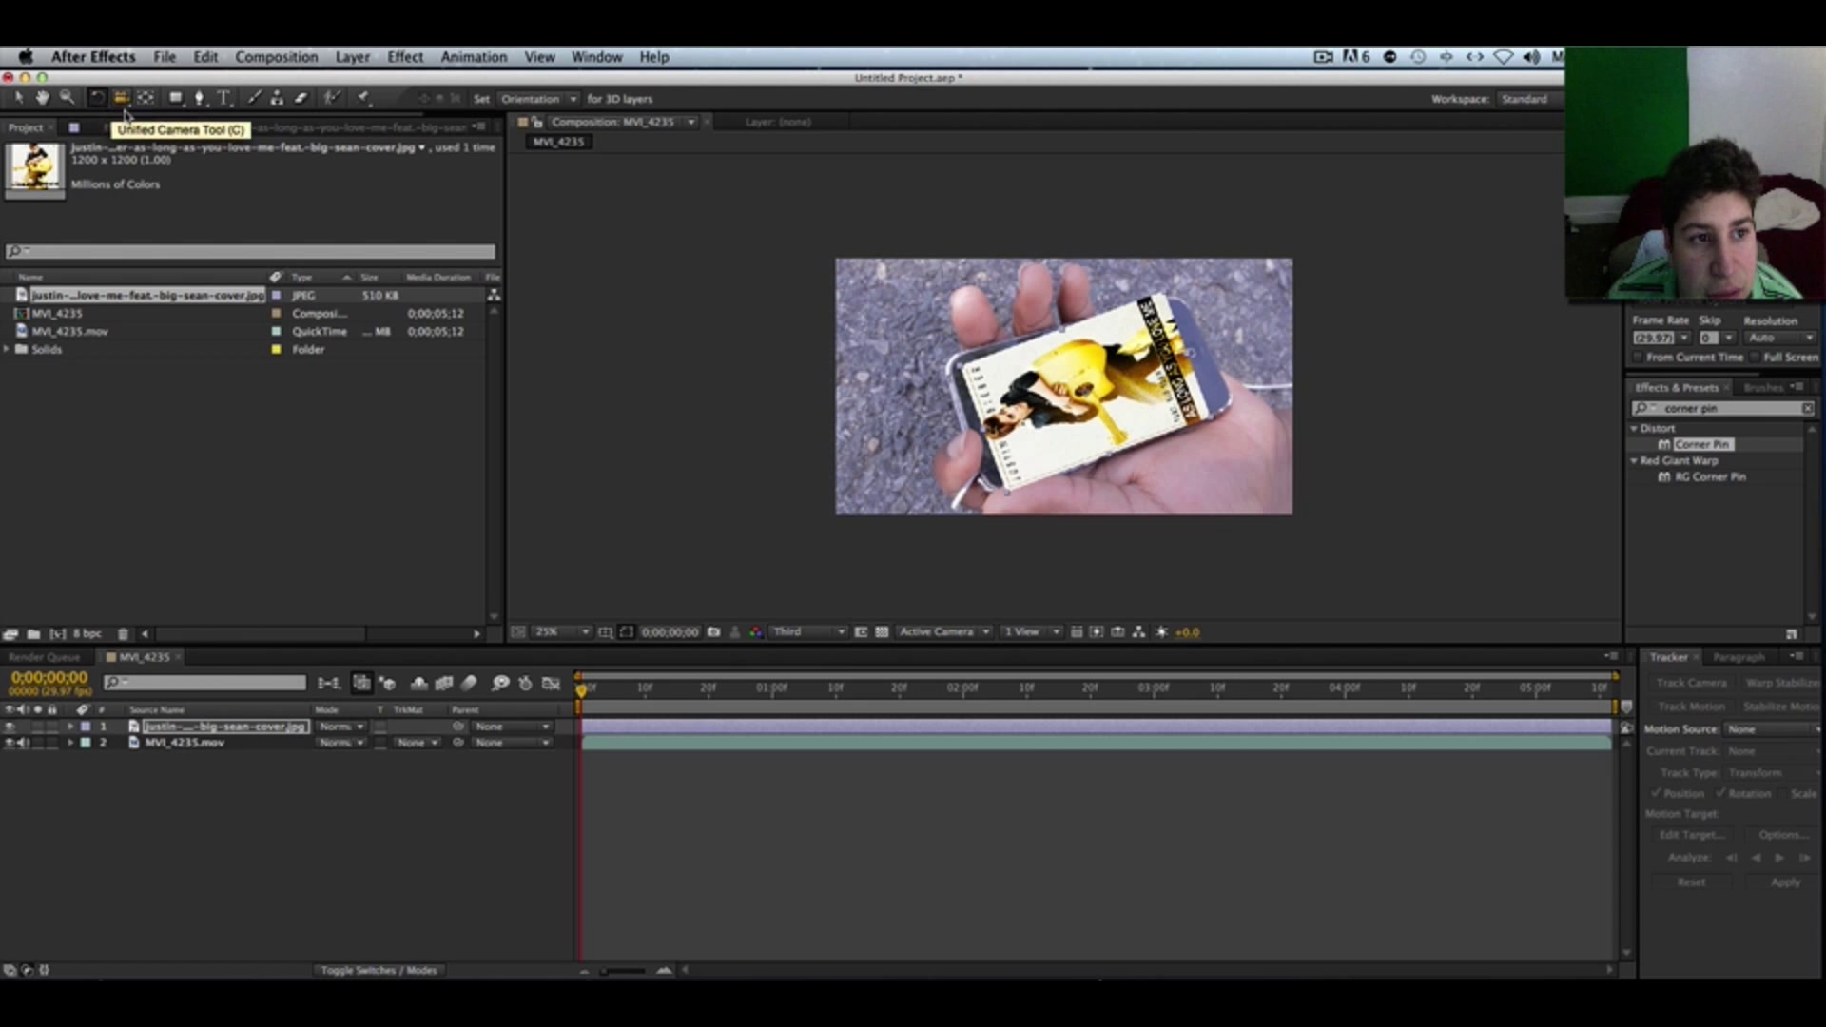
pyautogui.moveTo(1075, 400); pyautogui.dragTo(999, 387)
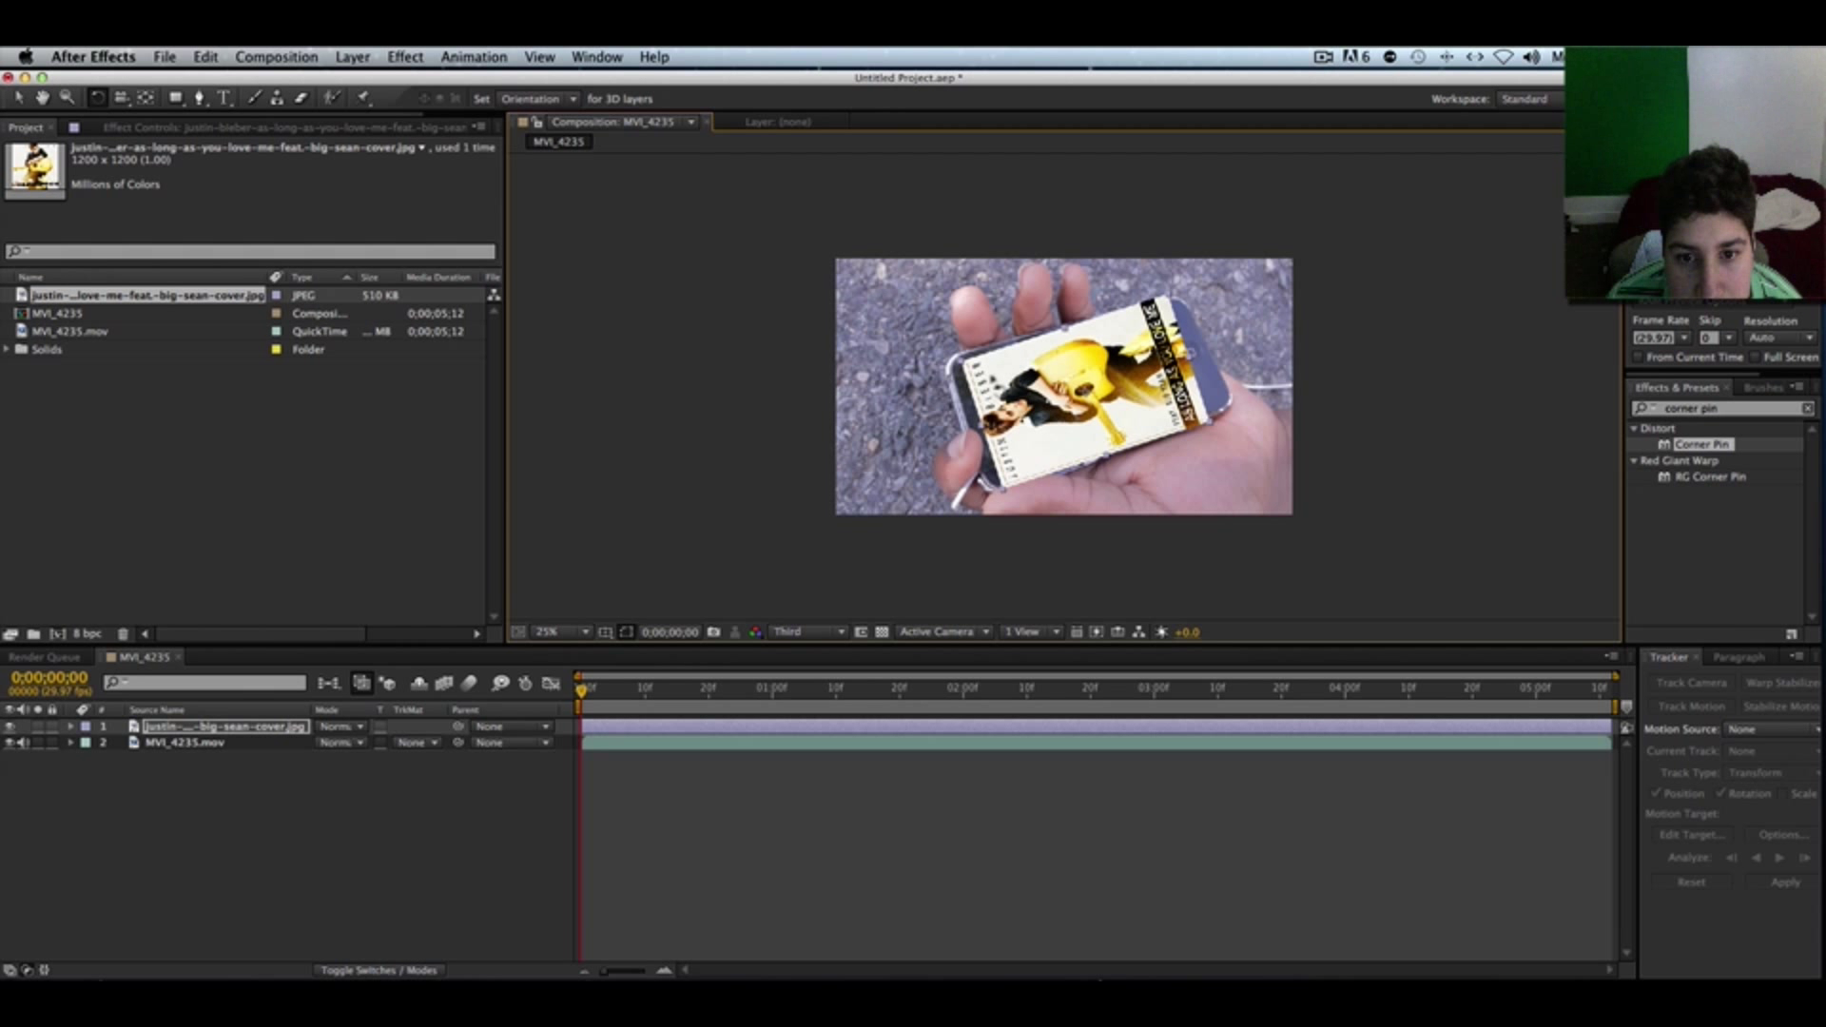
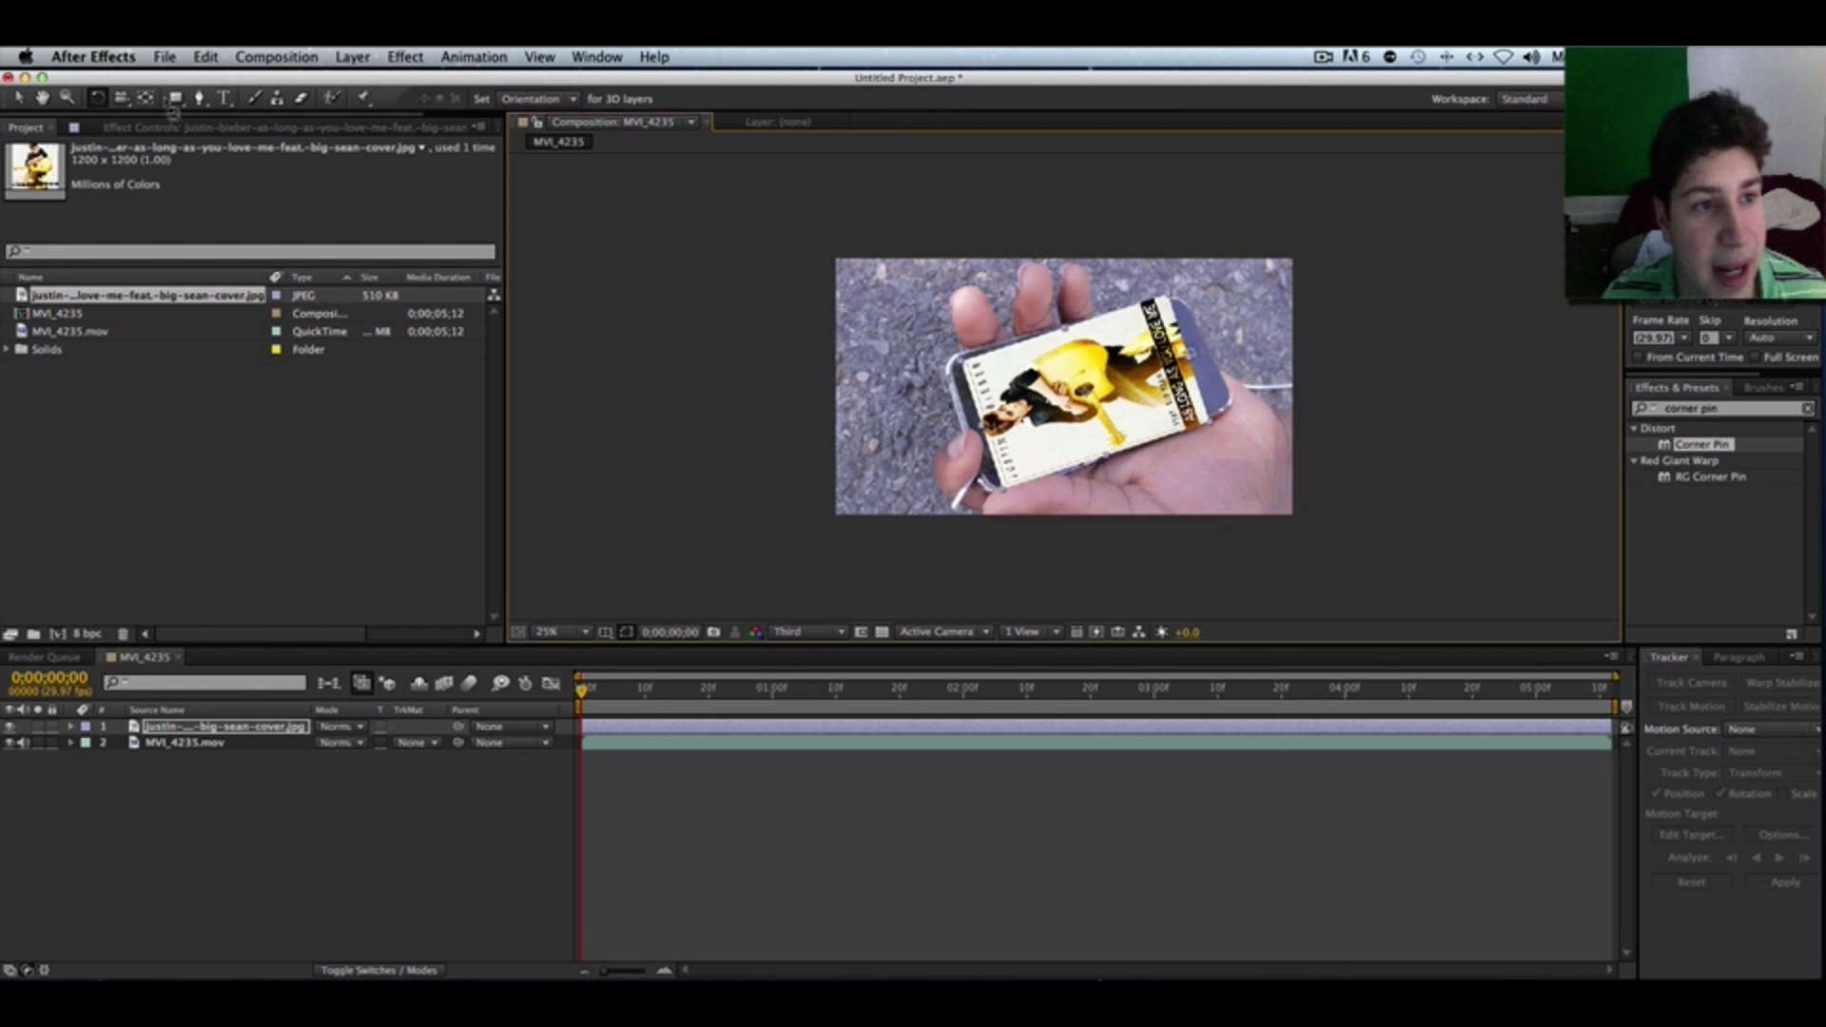
pyautogui.click(19, 97)
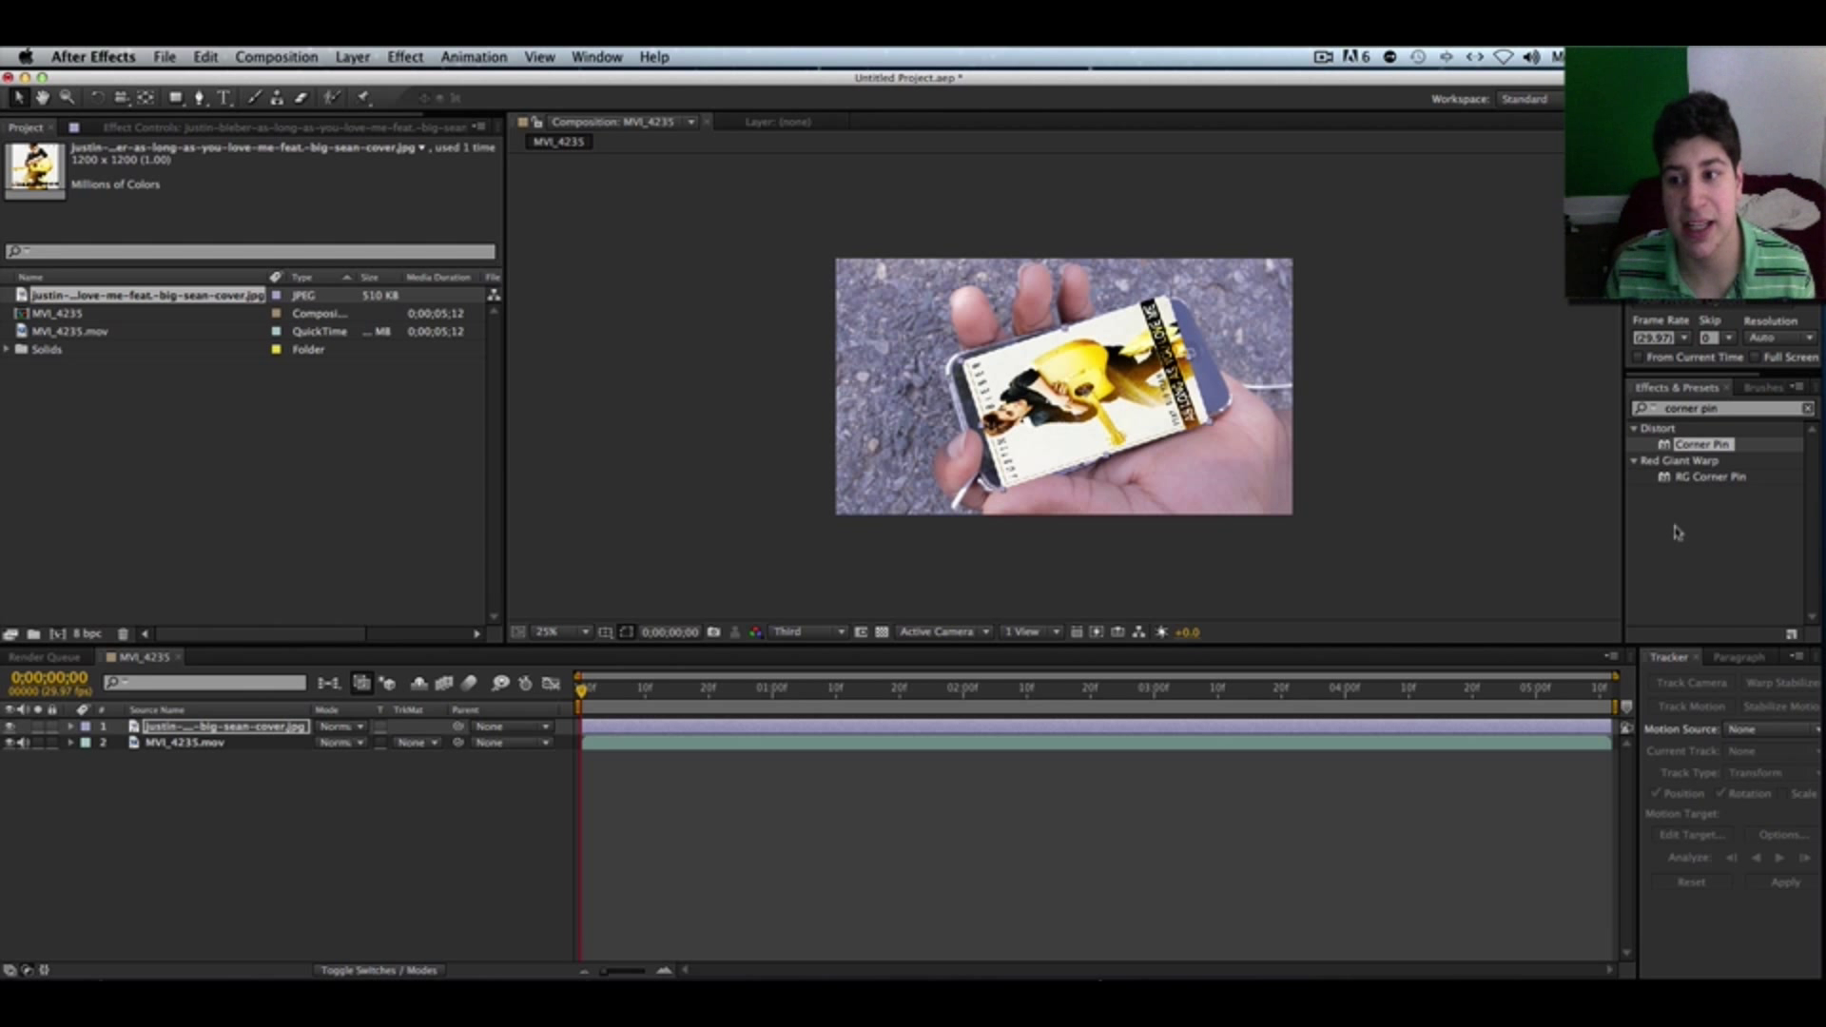
# - Search the effects for "corner pin" and apply the Distort Corner Pin effect to the album cover layer
pyautogui.click(611, 57)
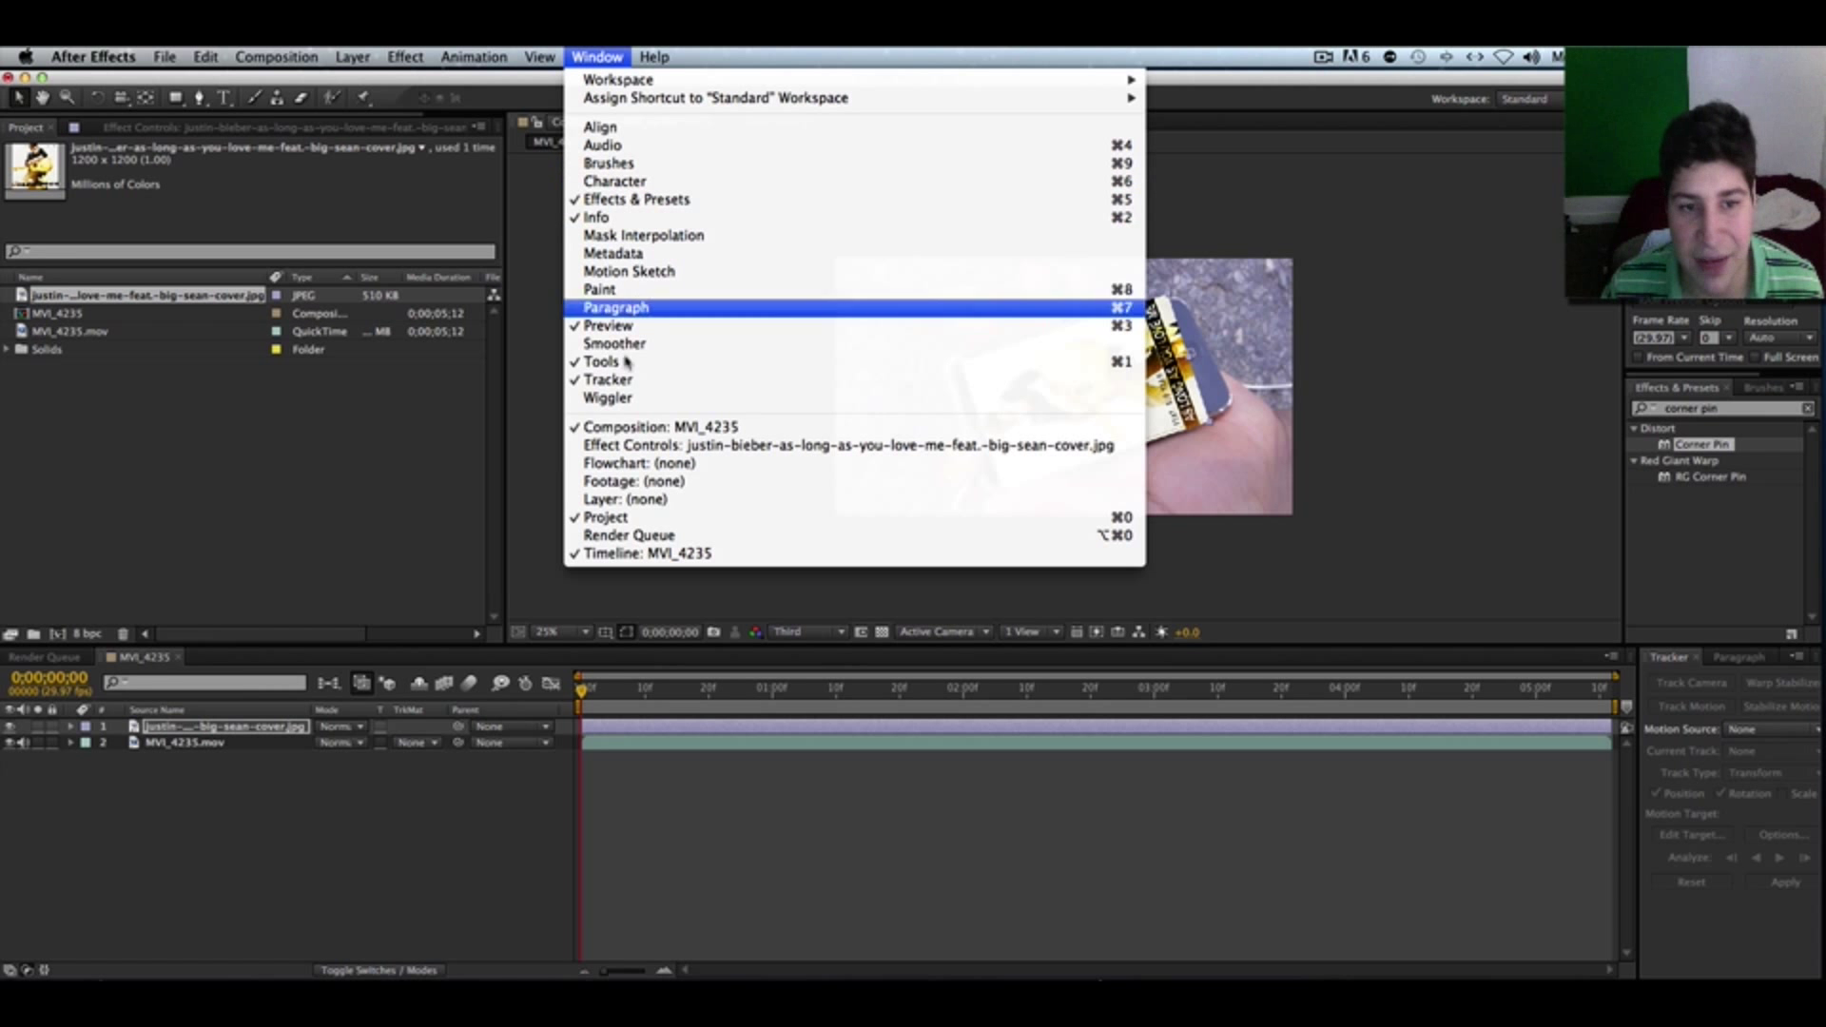
pyautogui.click(606, 58)
pyautogui.click(1722, 410)
pyautogui.click(1806, 408)
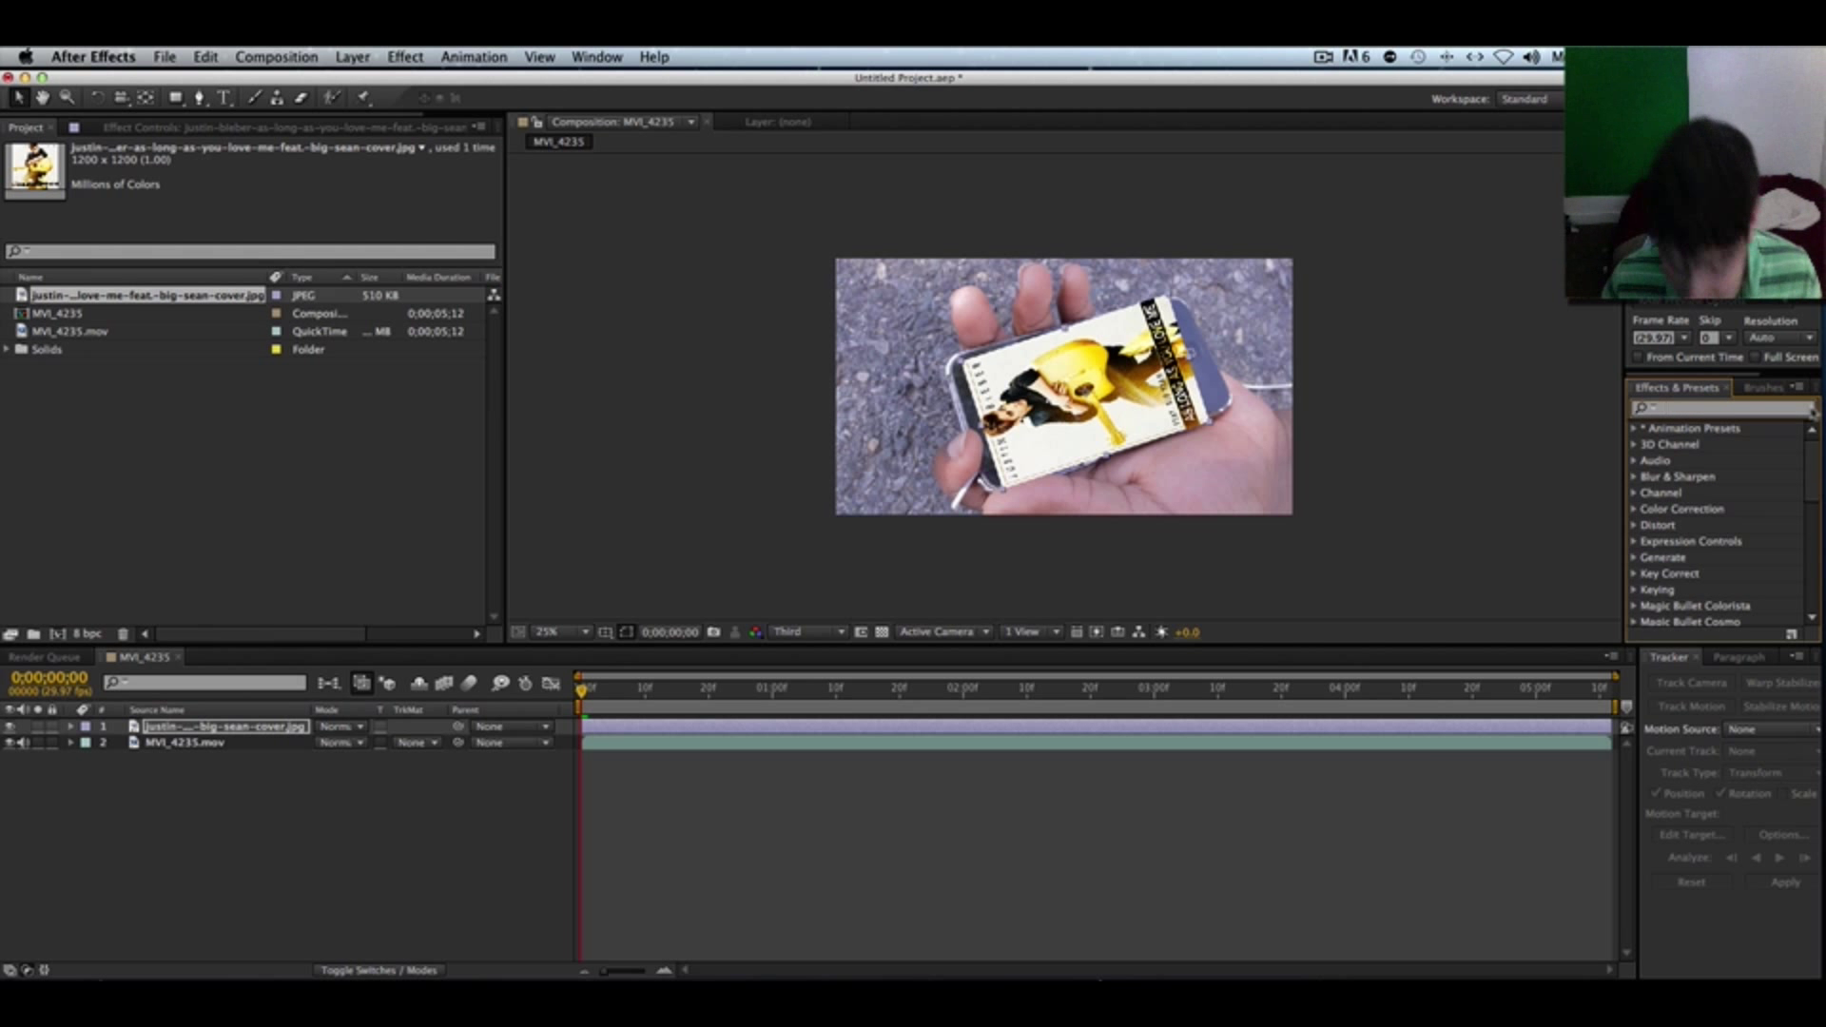
pyautogui.write('corn')
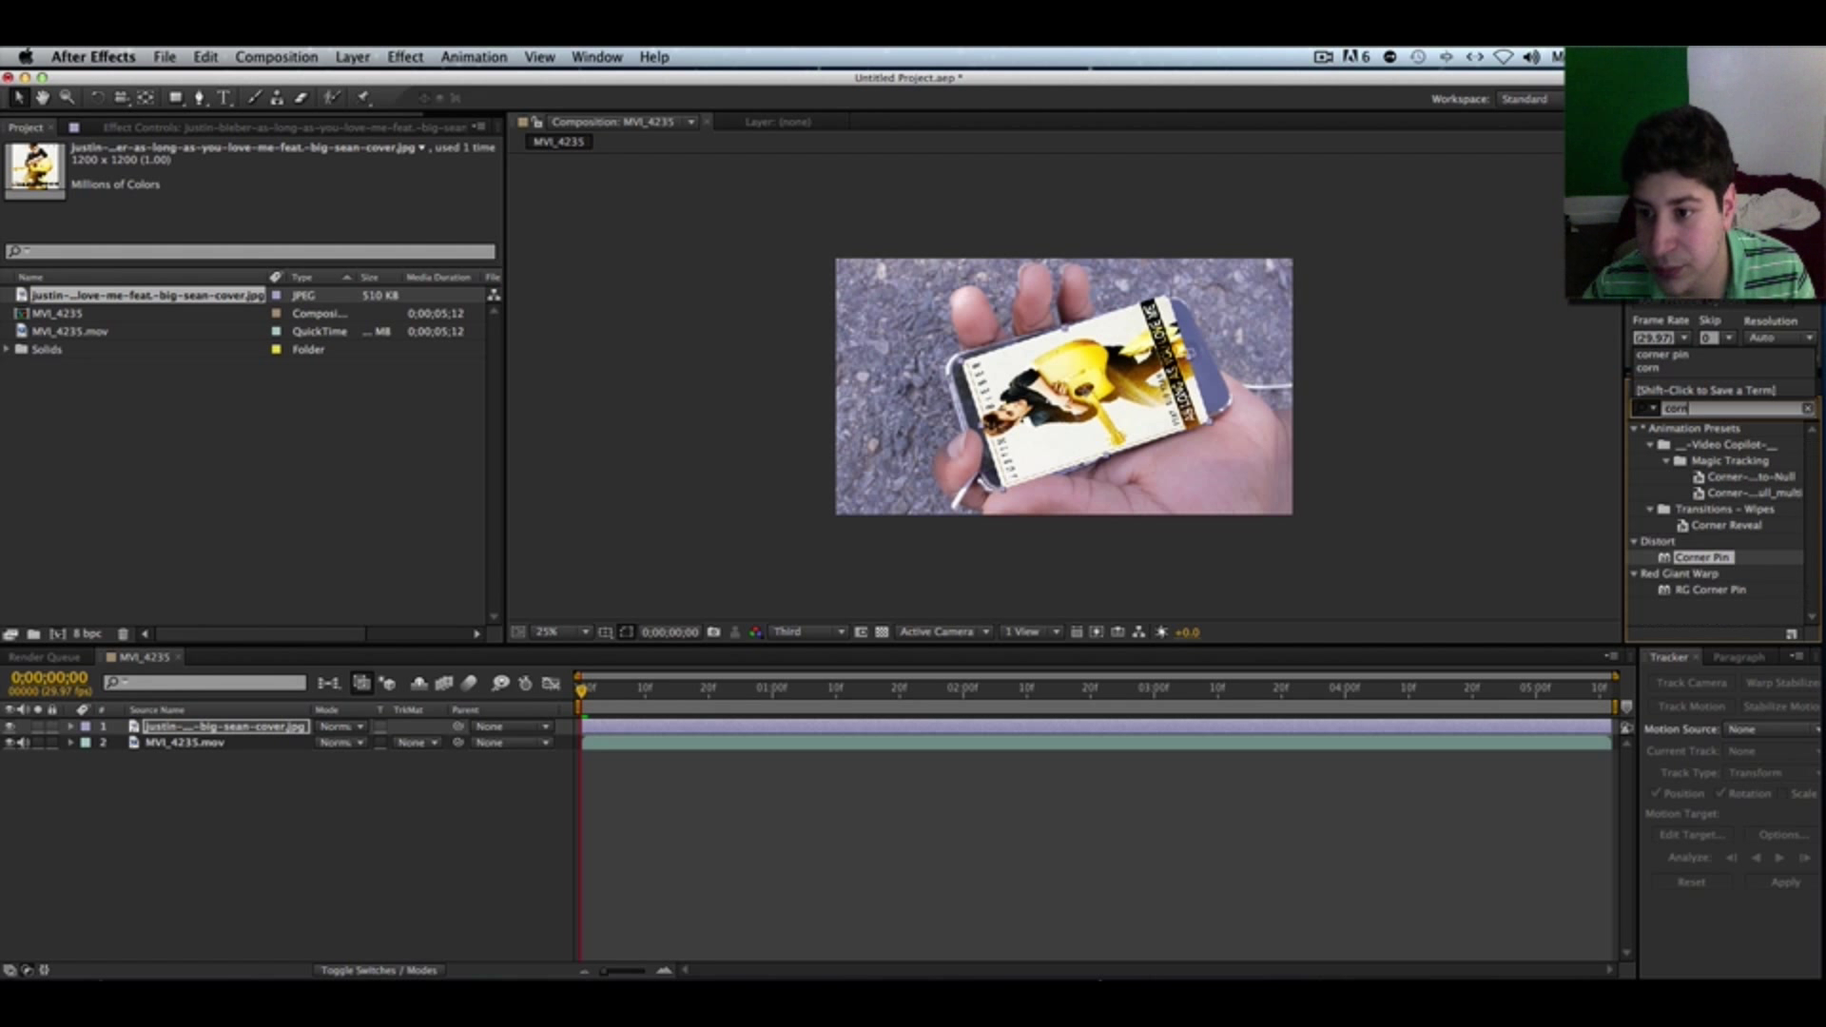
pyautogui.write('er pin')
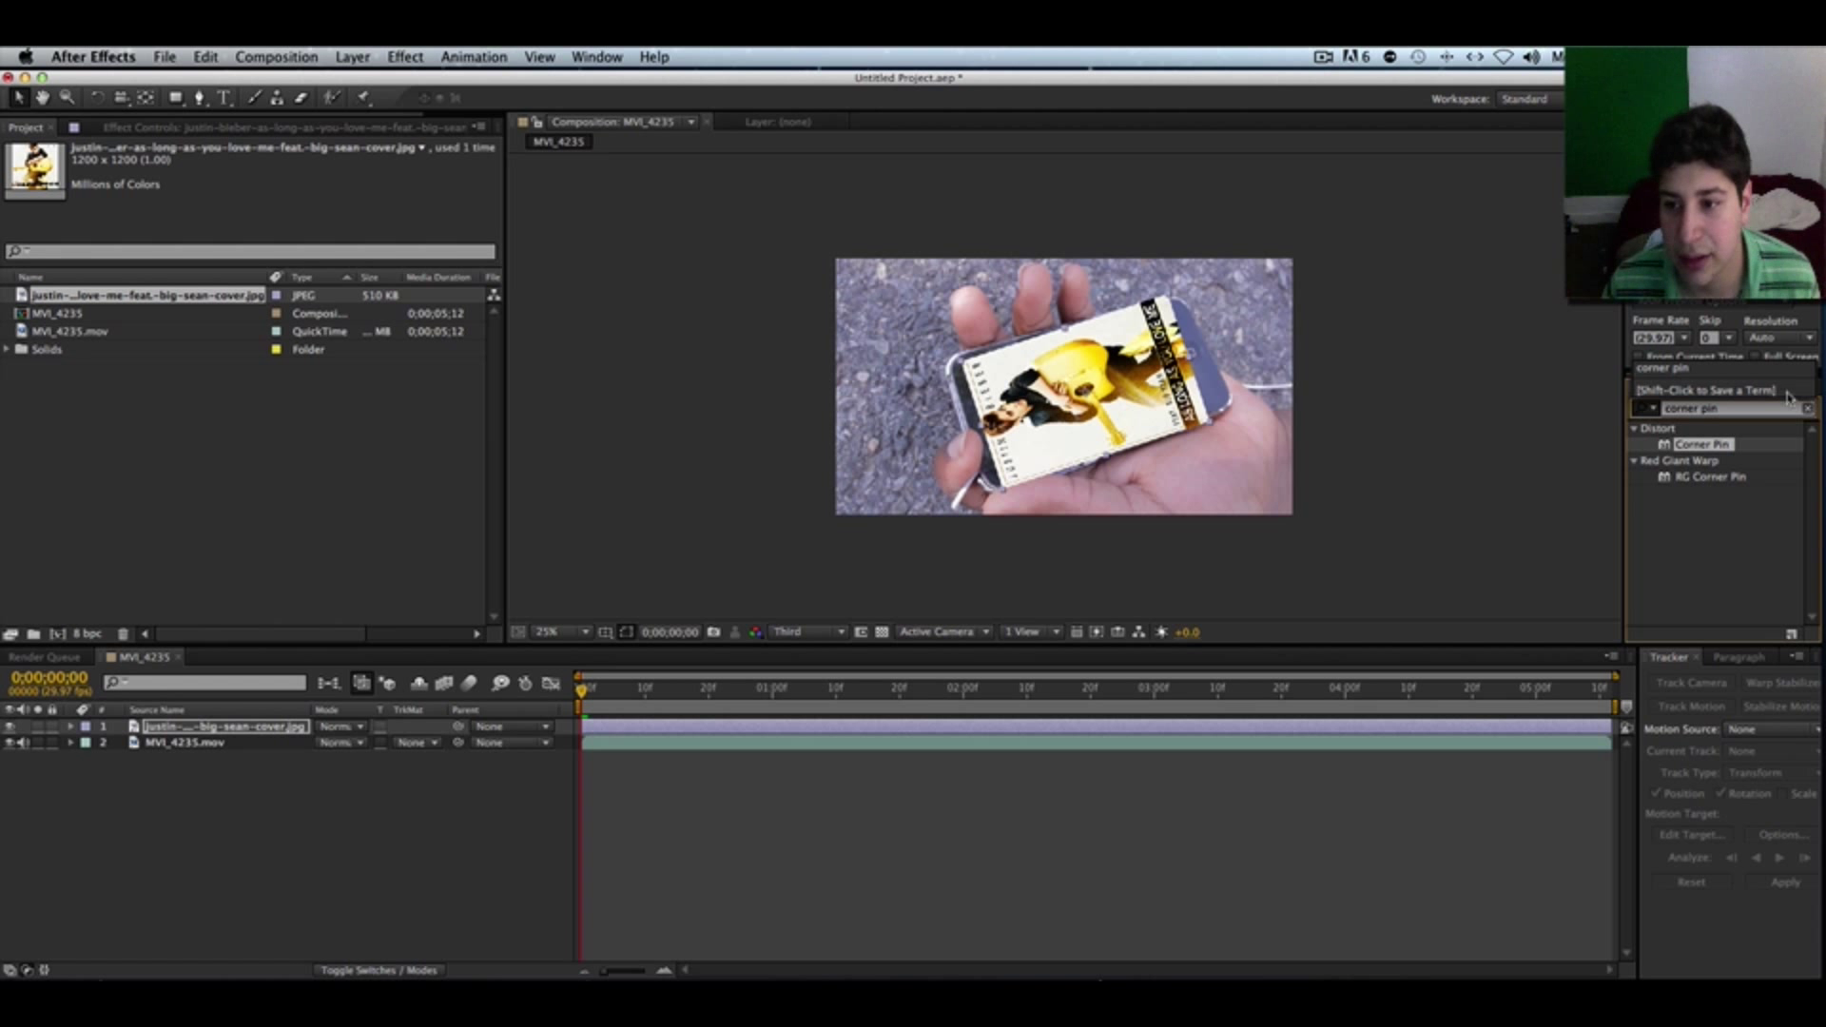
pyautogui.moveTo(1716, 454); pyautogui.dragTo(1208, 735)
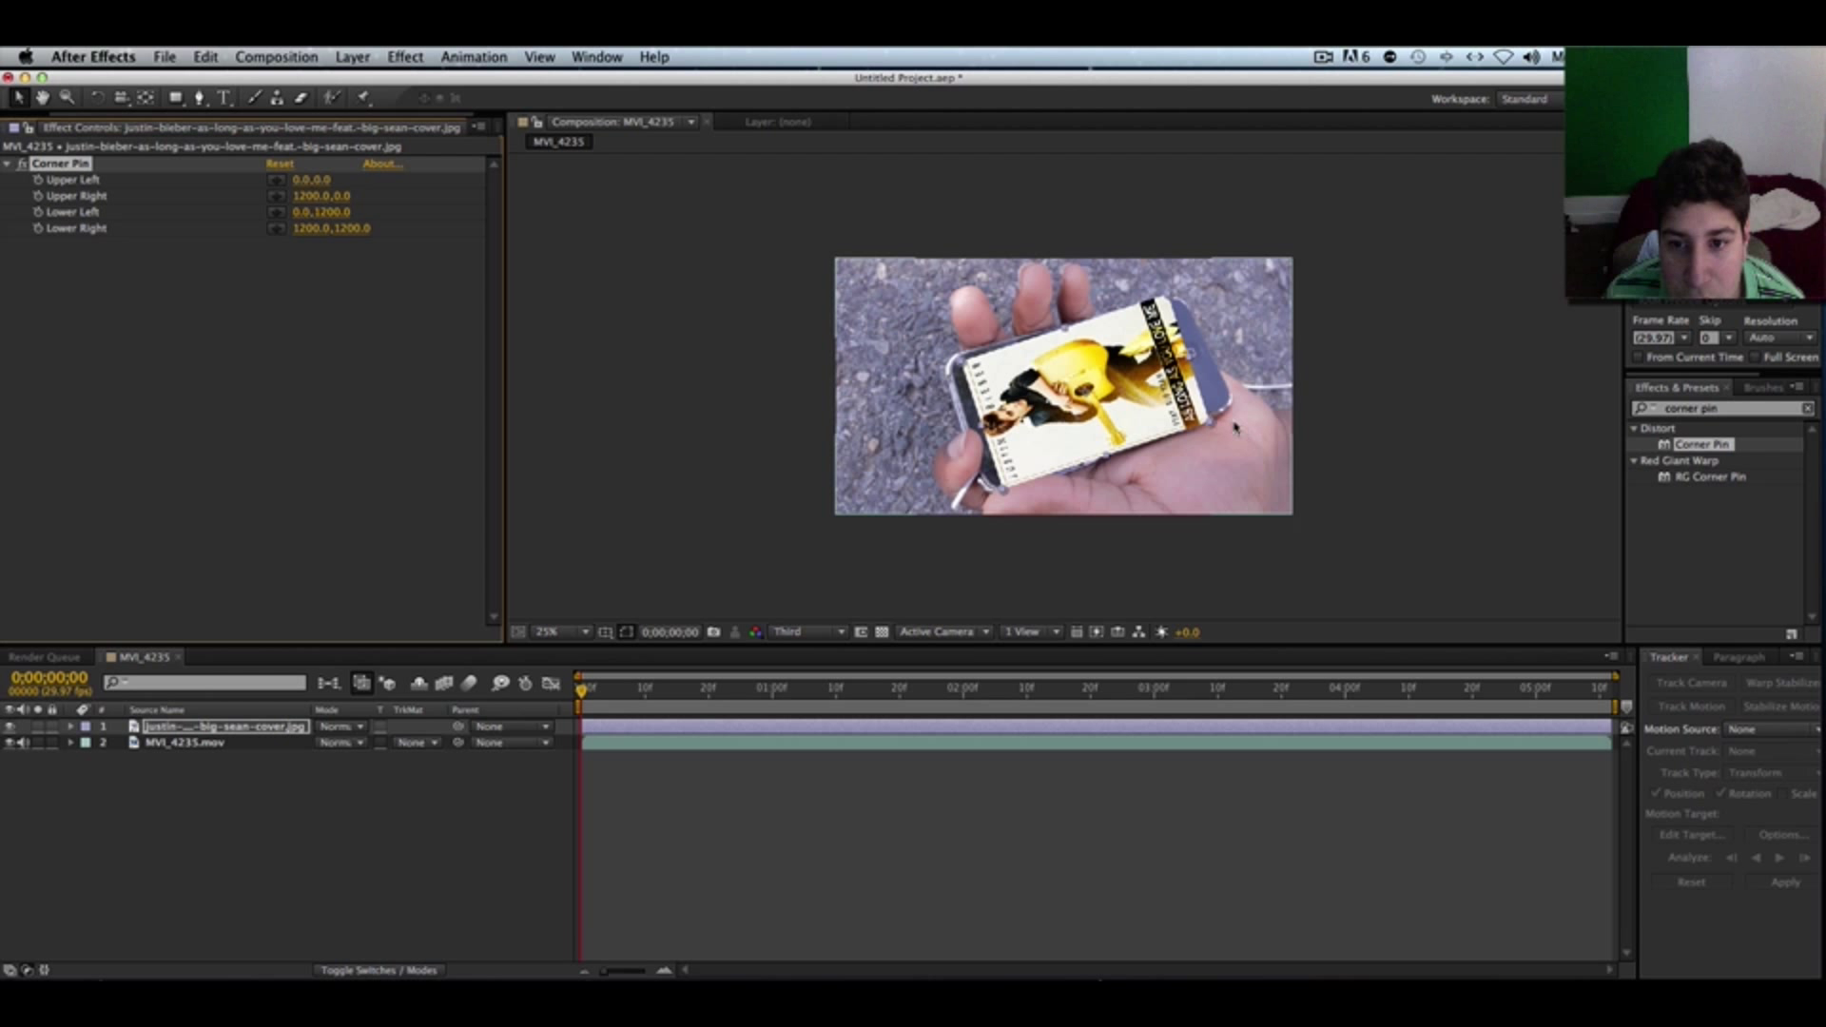
# - Pin the cover's corners to the phone screen: upper left about 74,197, upper right 1180,181, lower left 133,1169, lower right 1113,1078
pyautogui.moveTo(972, 360)
pyautogui.mouseDown()
pyautogui.moveTo(996, 367)
pyautogui.moveTo(974, 364)
pyautogui.mouseUp()
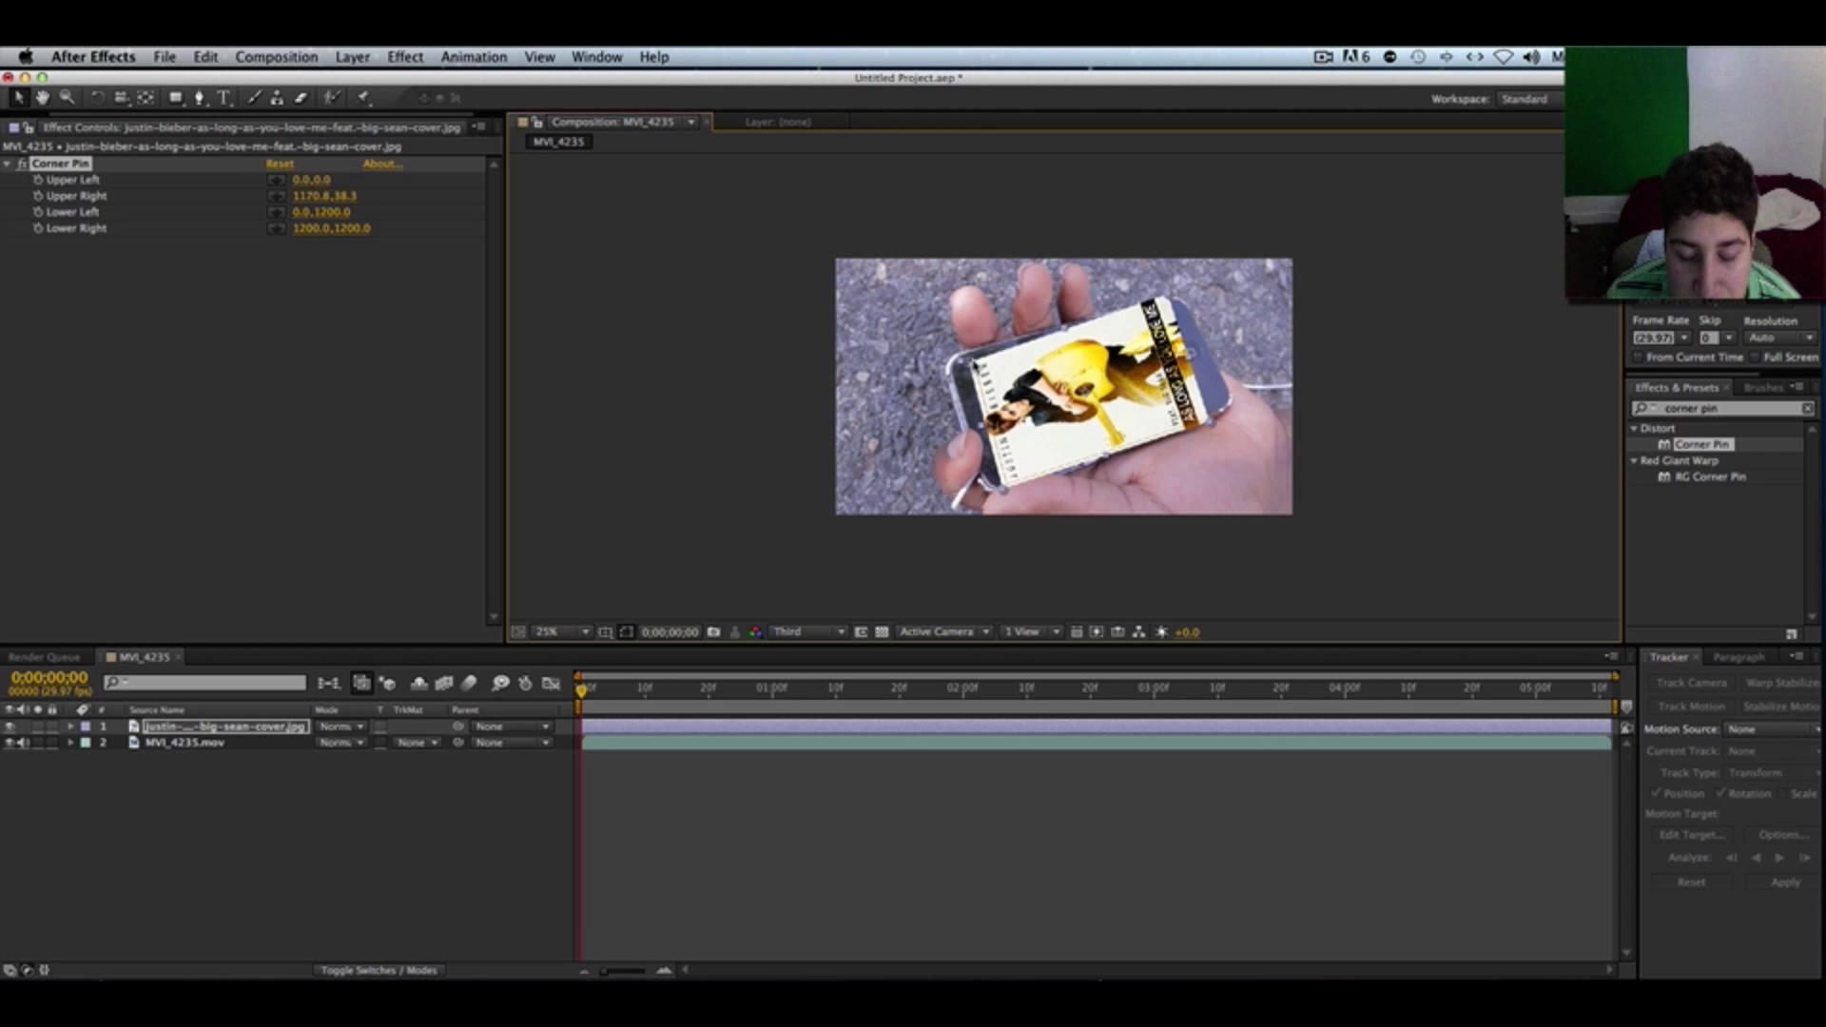
pyautogui.moveTo(1170, 323); pyautogui.dragTo(1167, 320)
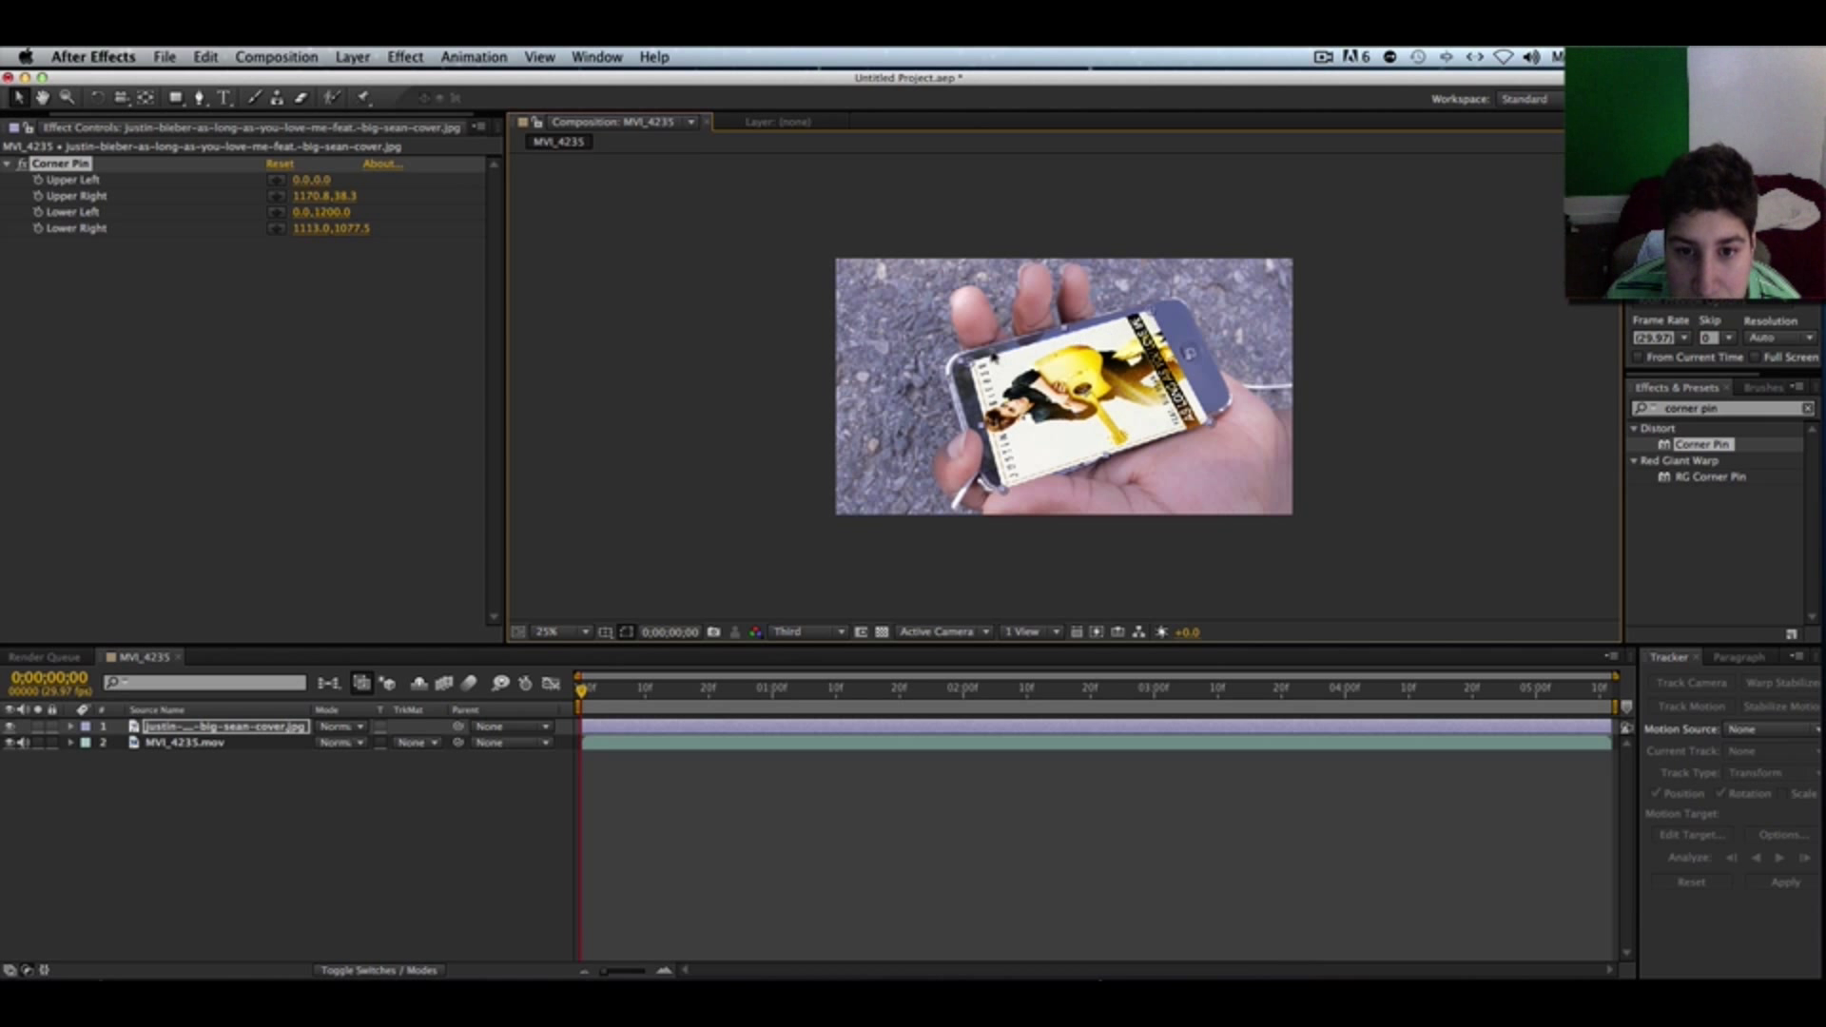
pyautogui.moveTo(995, 495); pyautogui.dragTo(1058, 468)
pyautogui.scroll(-1, 1057, 468)
pyautogui.scroll(2, 1055, 476)
pyautogui.moveTo(1046, 529); pyautogui.dragTo(1011, 554)
pyautogui.moveTo(876, 333); pyautogui.dragTo(924, 320)
pyautogui.moveTo(1235, 236)
pyautogui.mouseDown()
pyautogui.moveTo(1236, 259)
pyautogui.moveTo(1237, 235)
pyautogui.mouseUp()
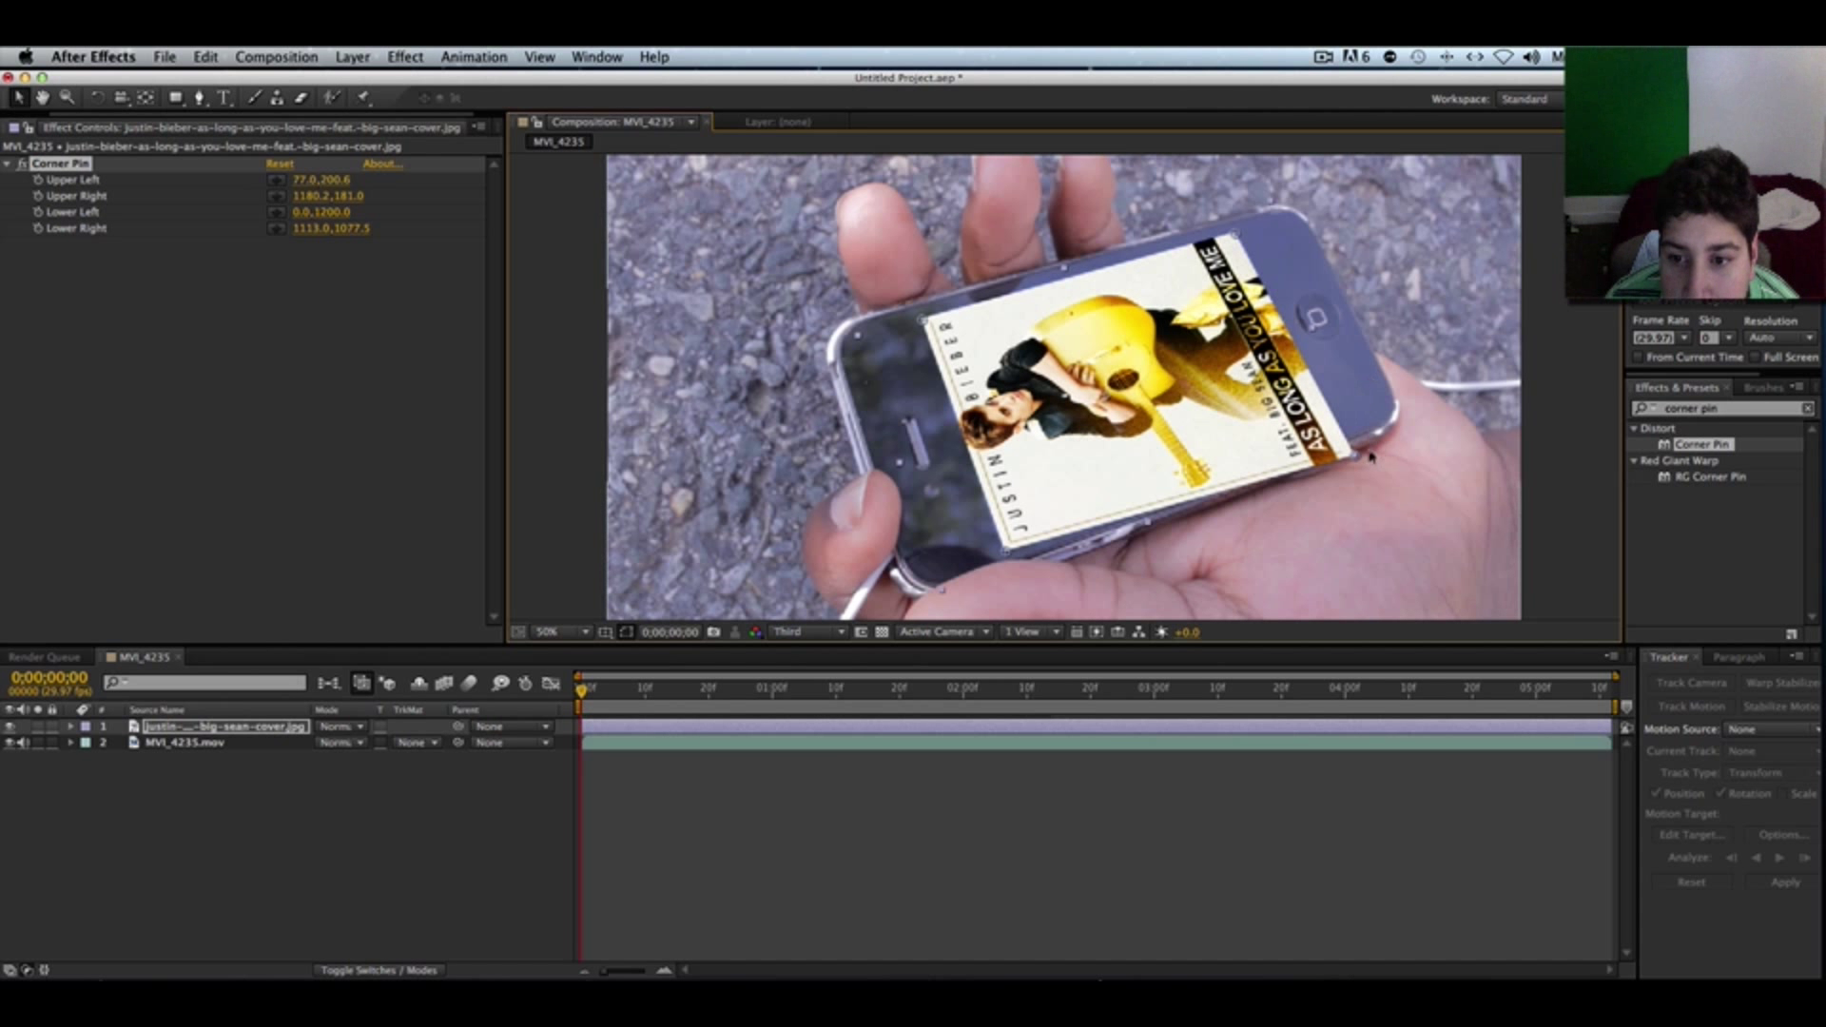
pyautogui.moveTo(1348, 458)
pyautogui.mouseDown()
pyautogui.moveTo(1327, 423)
pyautogui.moveTo(1337, 435)
pyautogui.mouseUp()
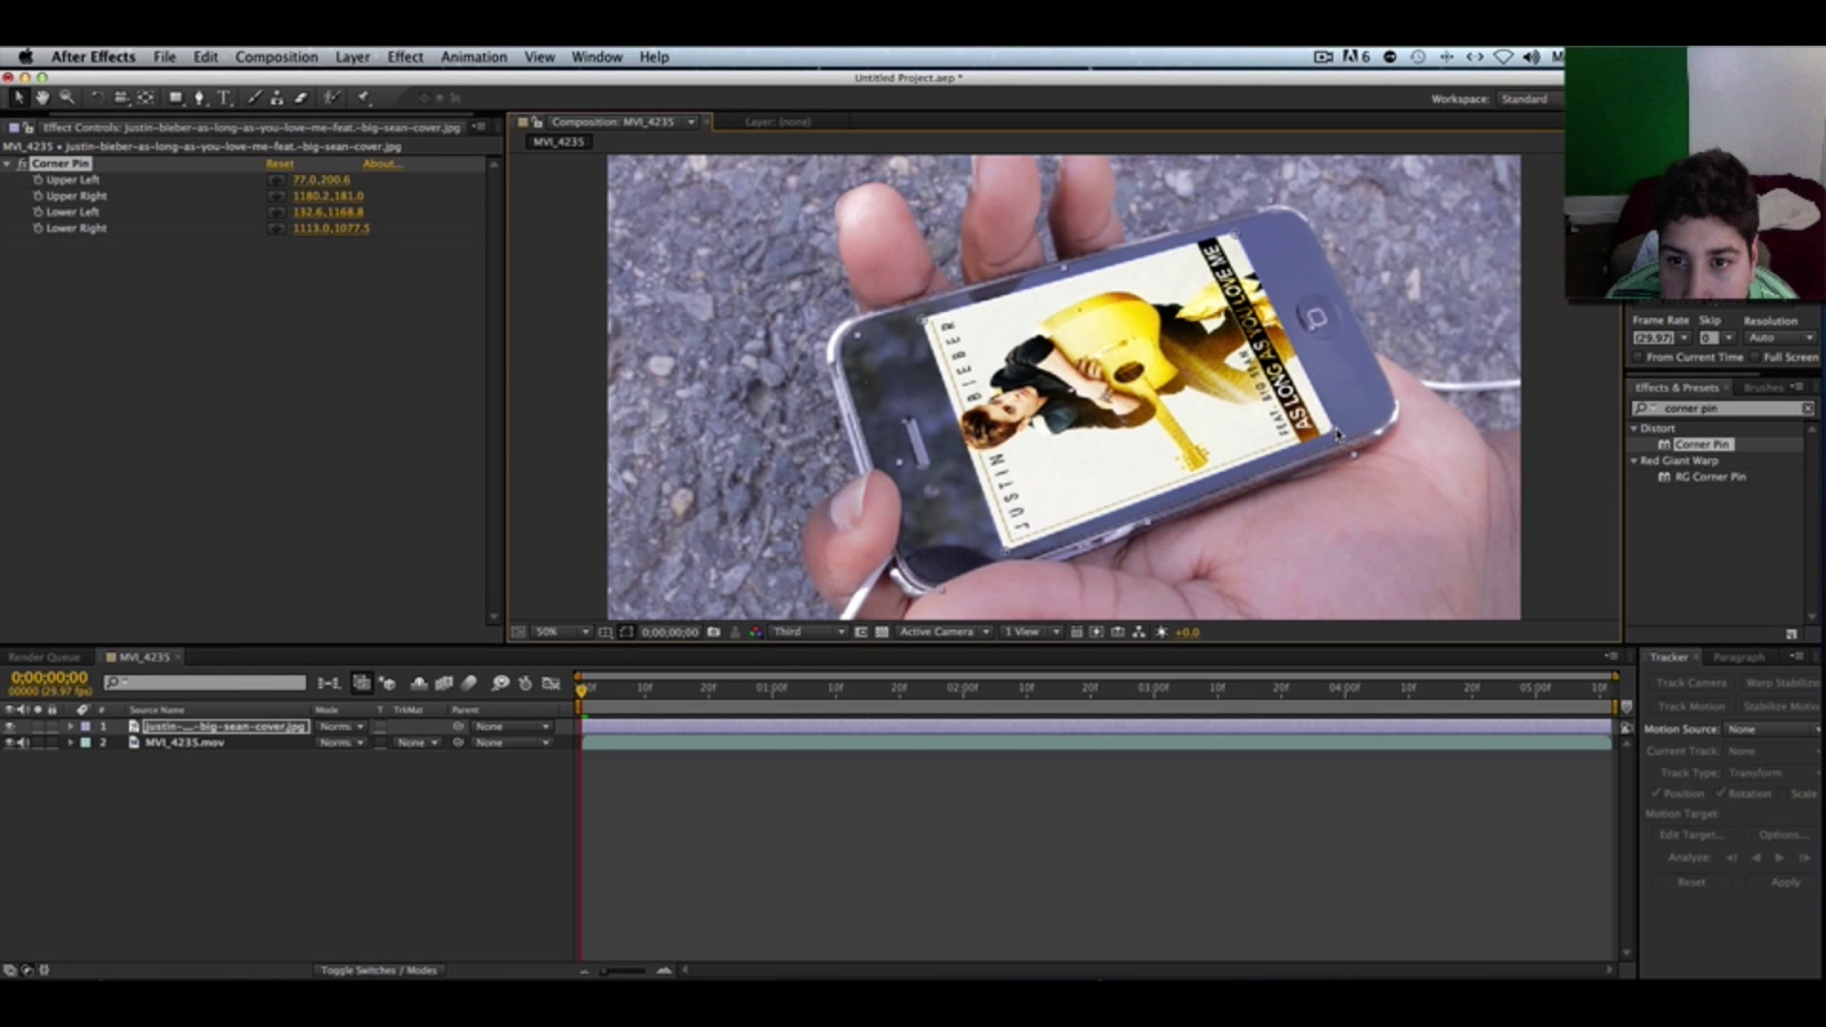
pyautogui.moveTo(1001, 551); pyautogui.dragTo(1004, 557)
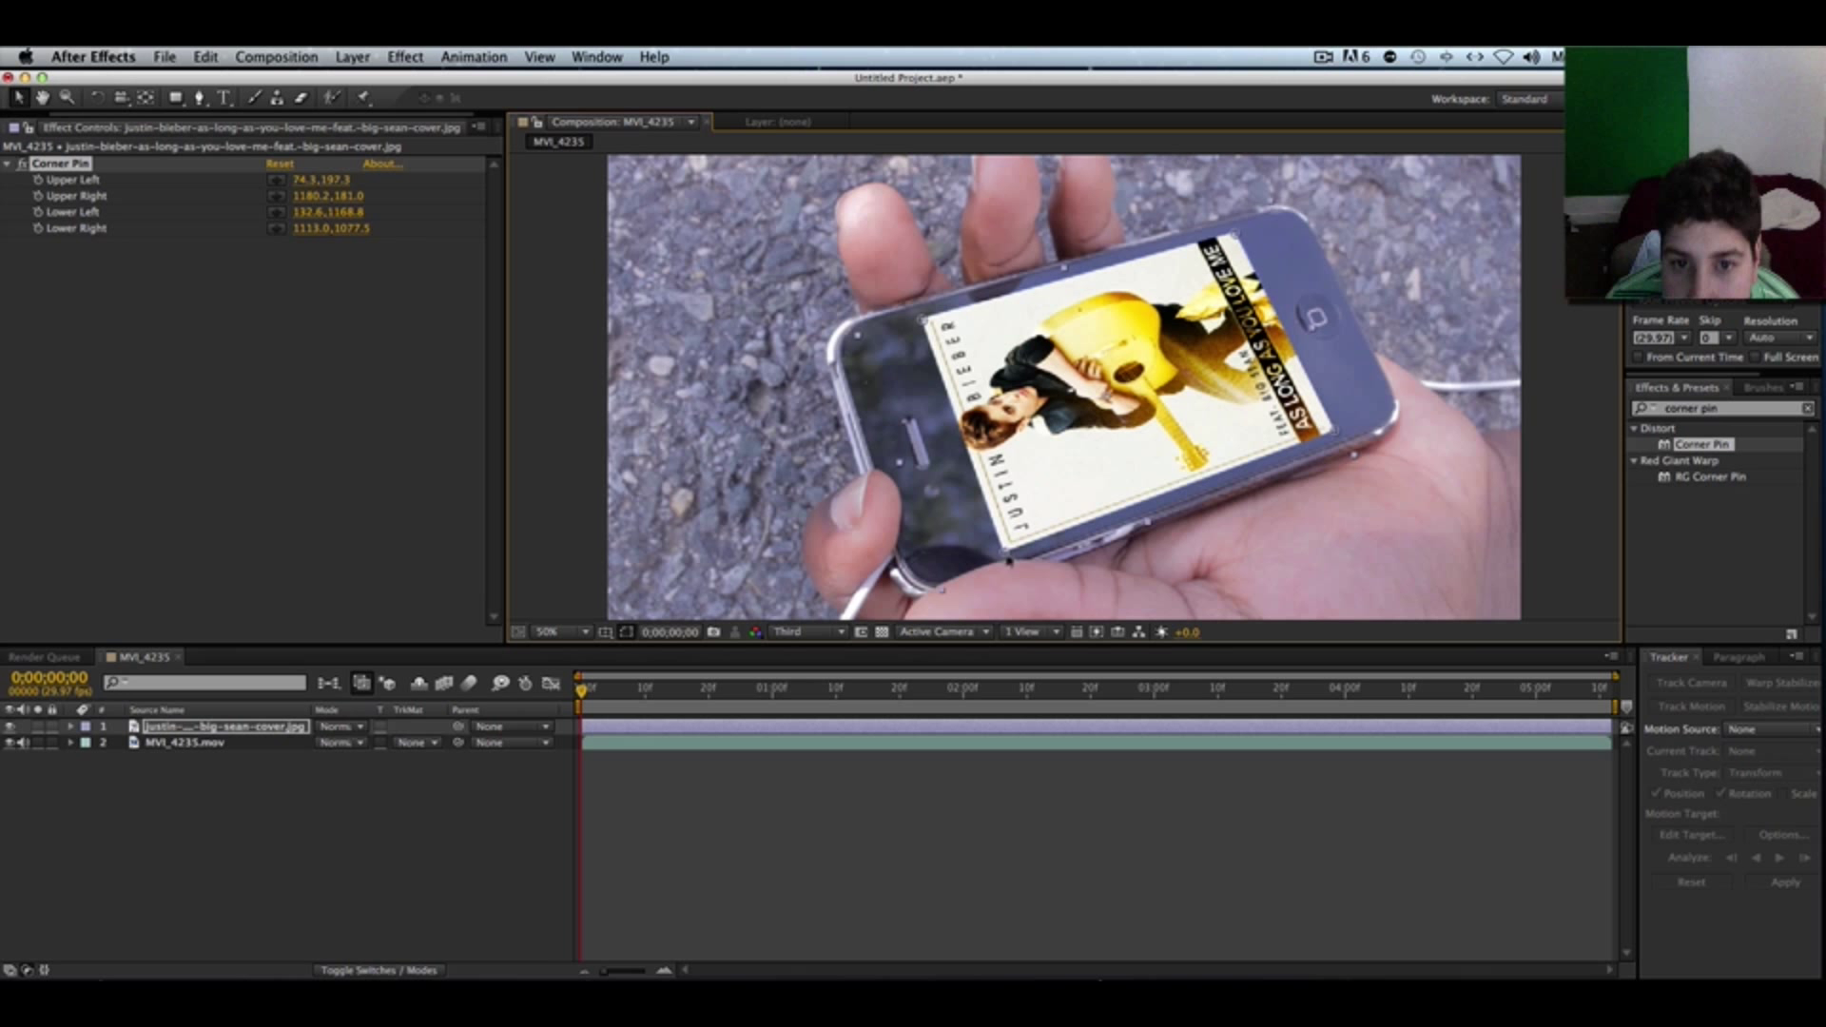
# - Check the pinned cover at Full preview resolution and return the preview to Third
pyautogui.click(808, 632)
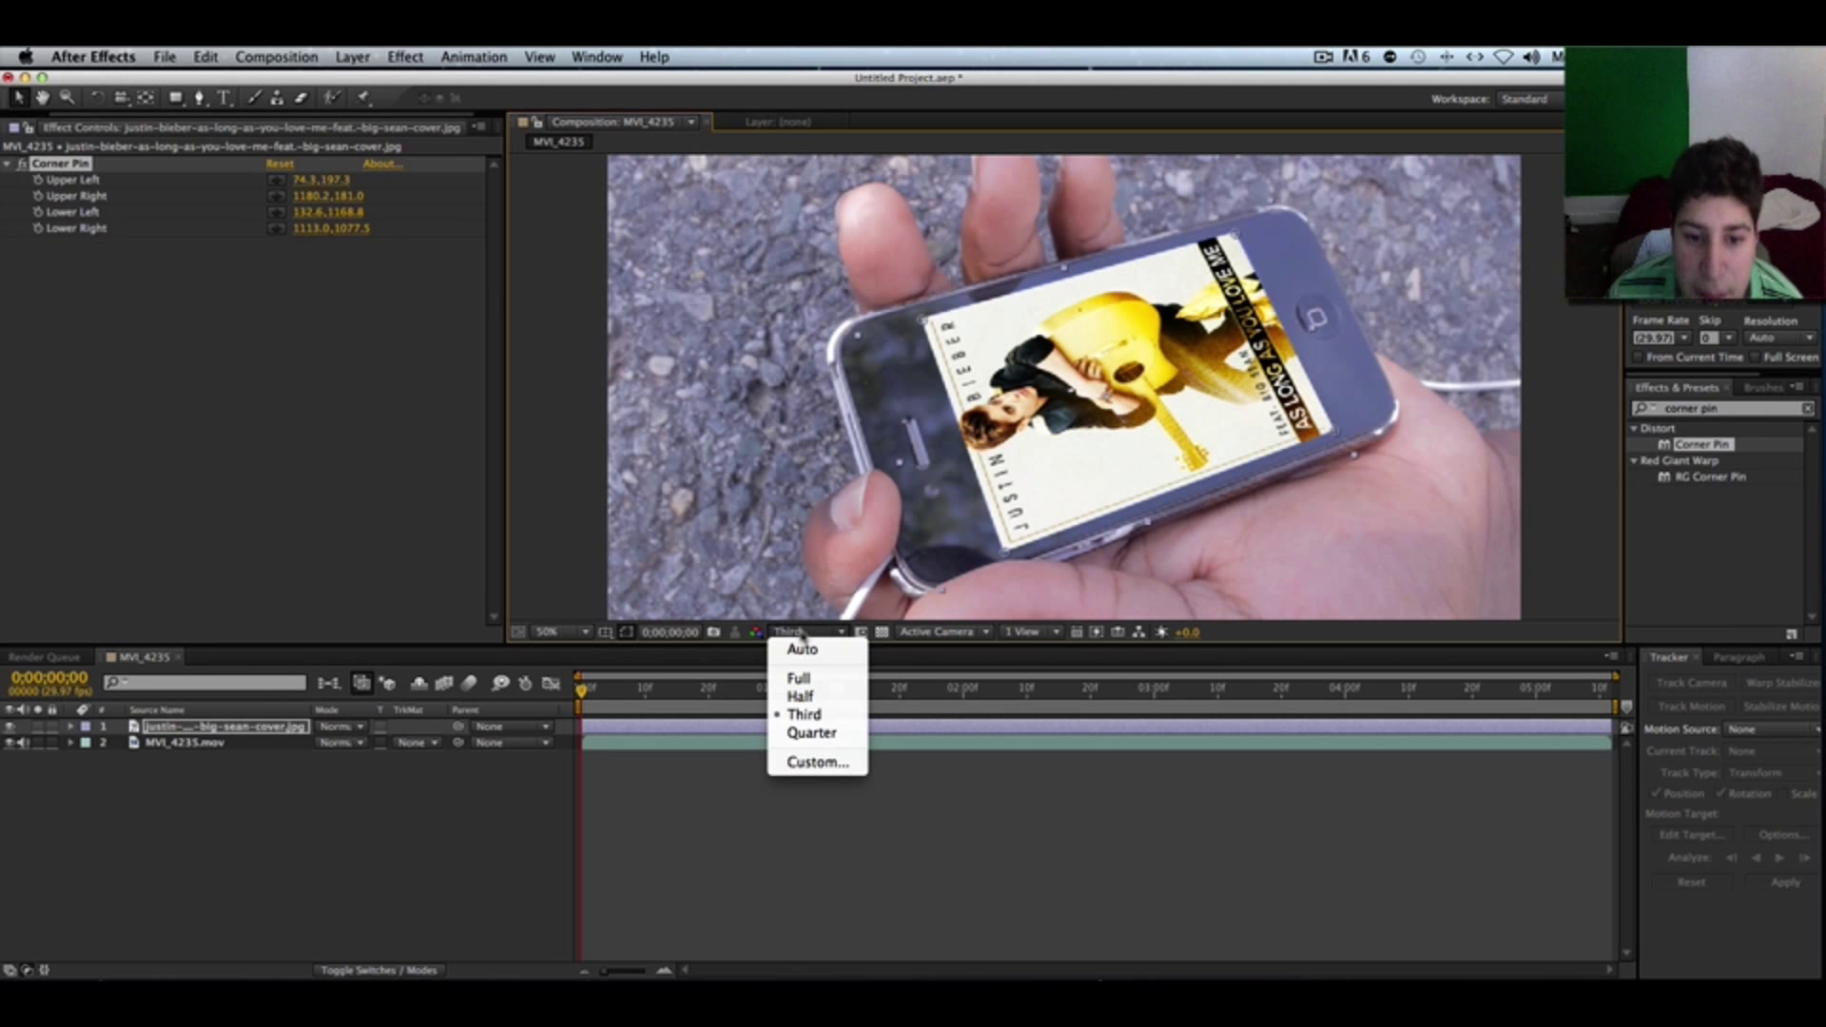
pyautogui.click(804, 681)
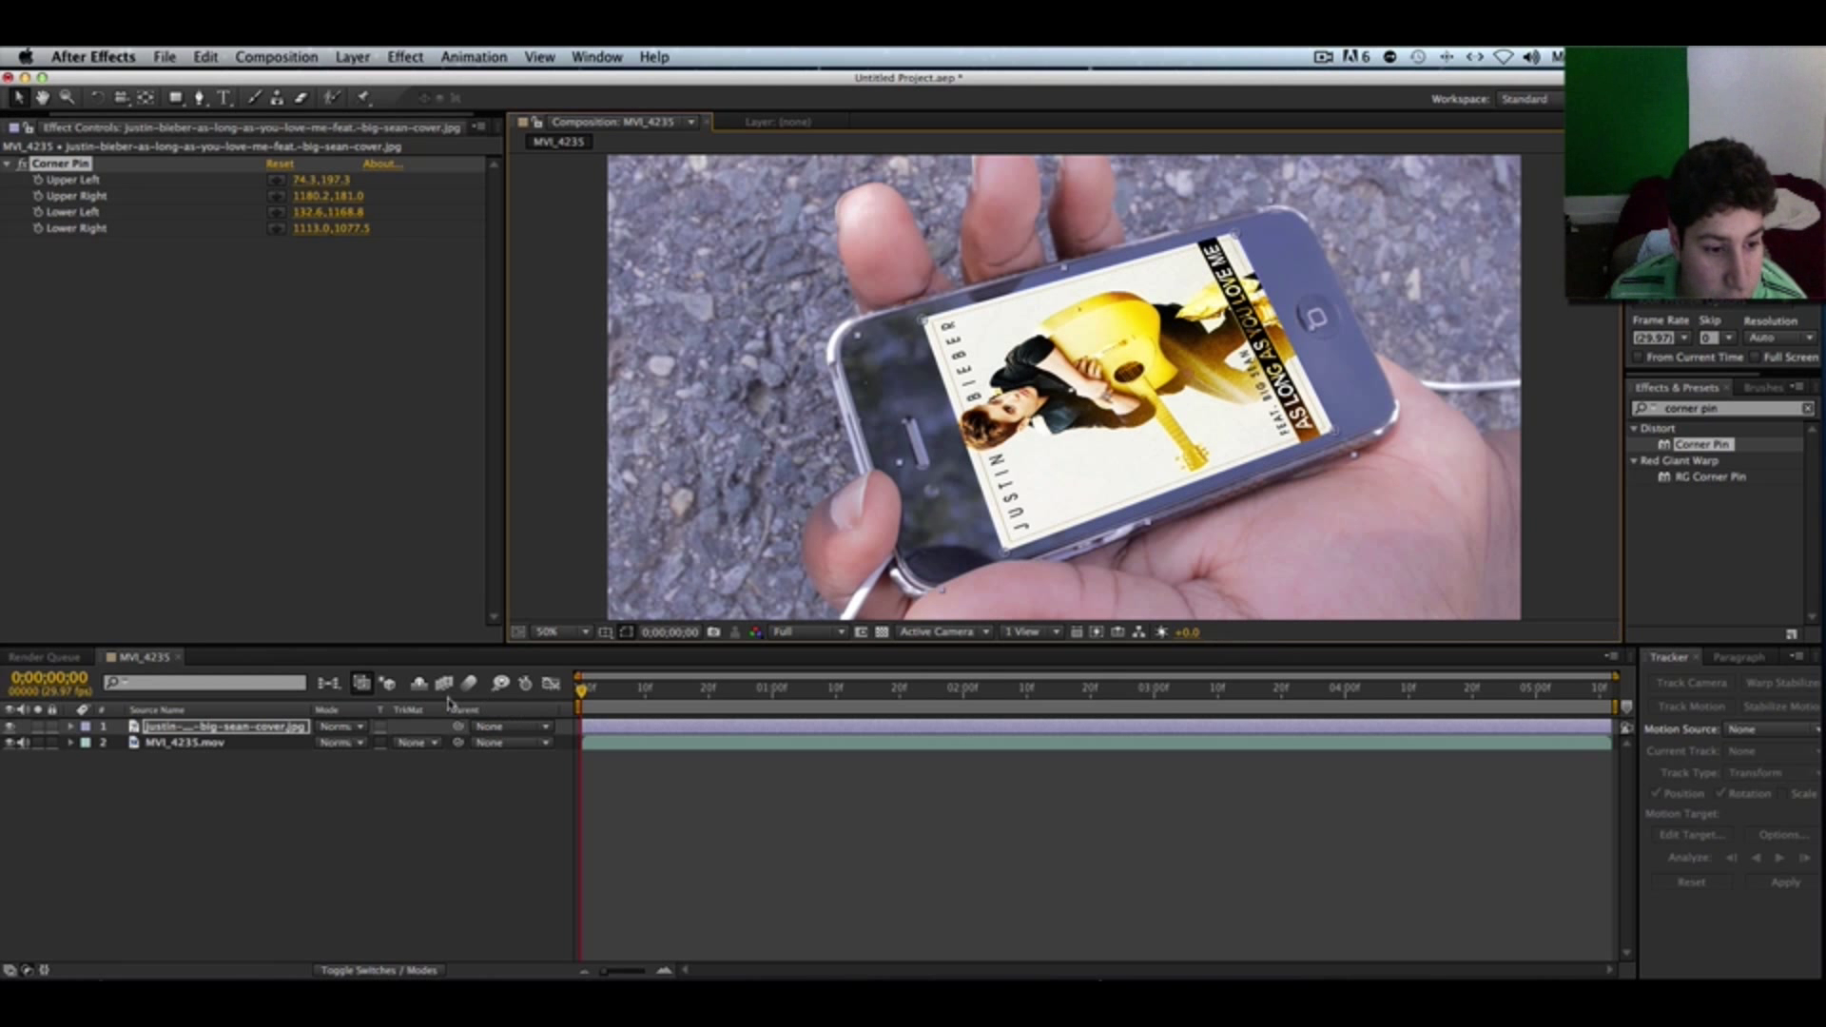
pyautogui.click(236, 743)
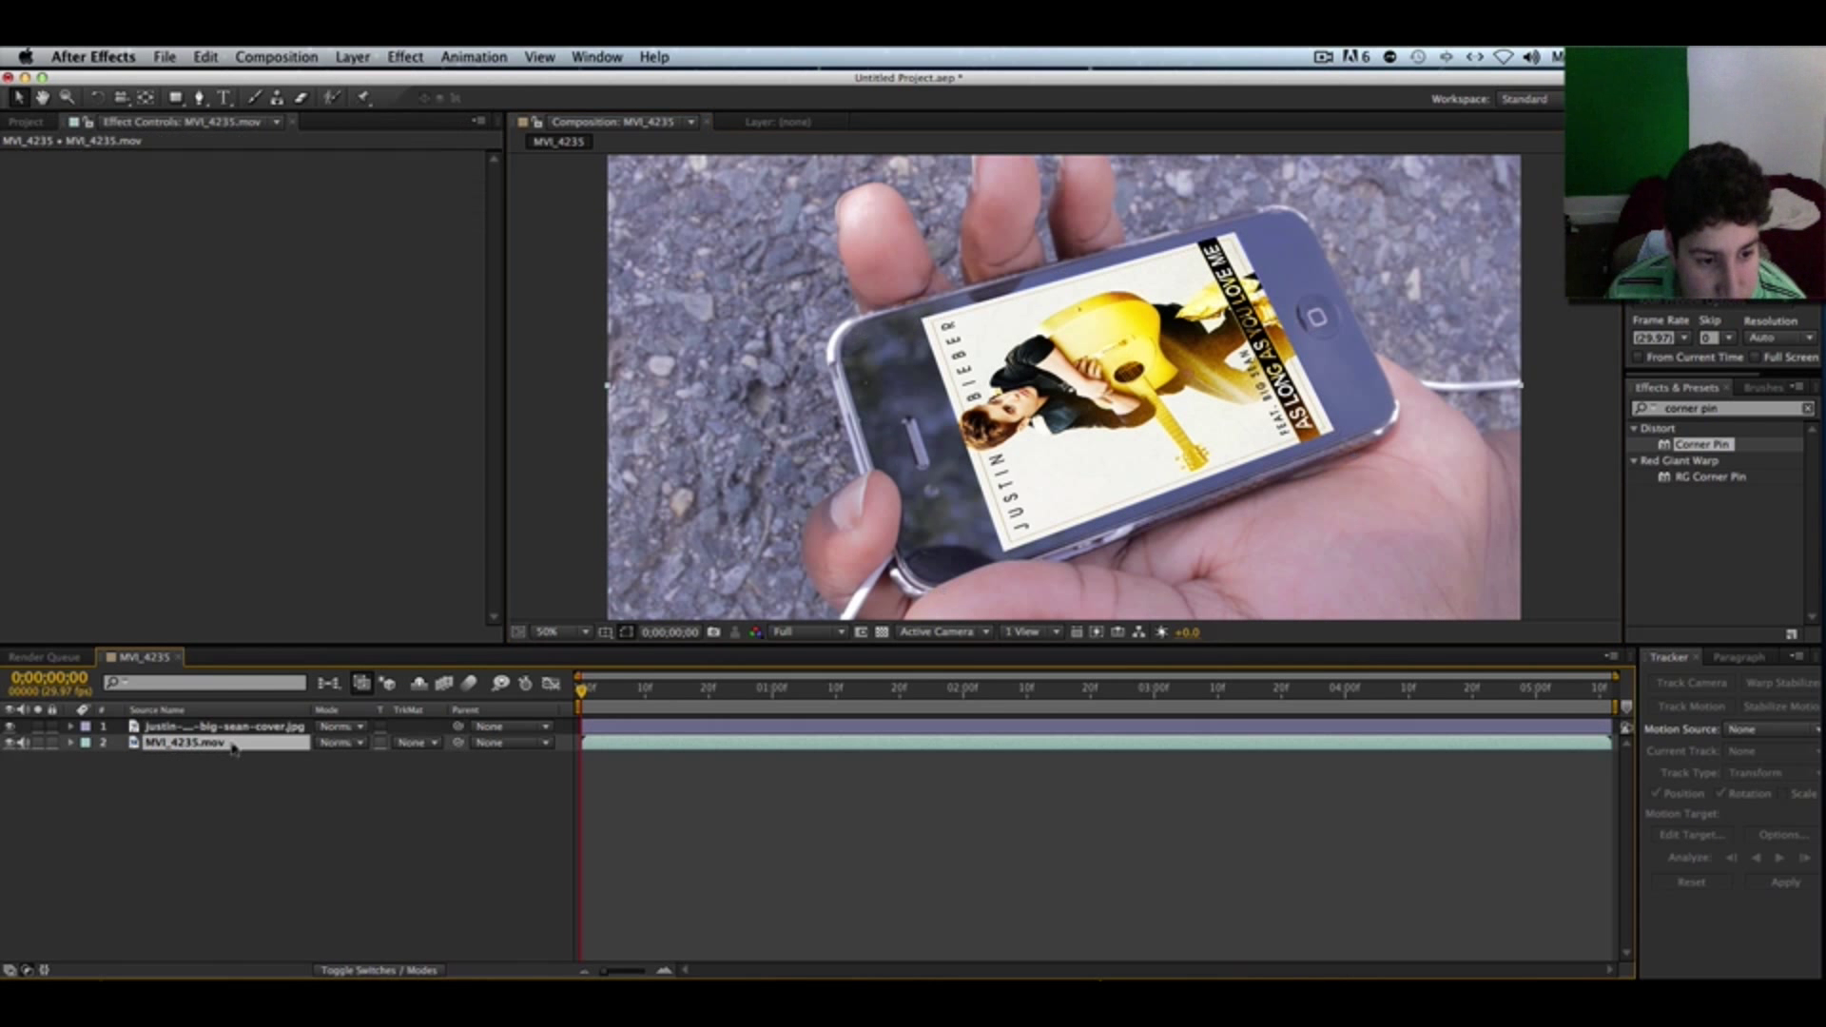
pyautogui.click(841, 633)
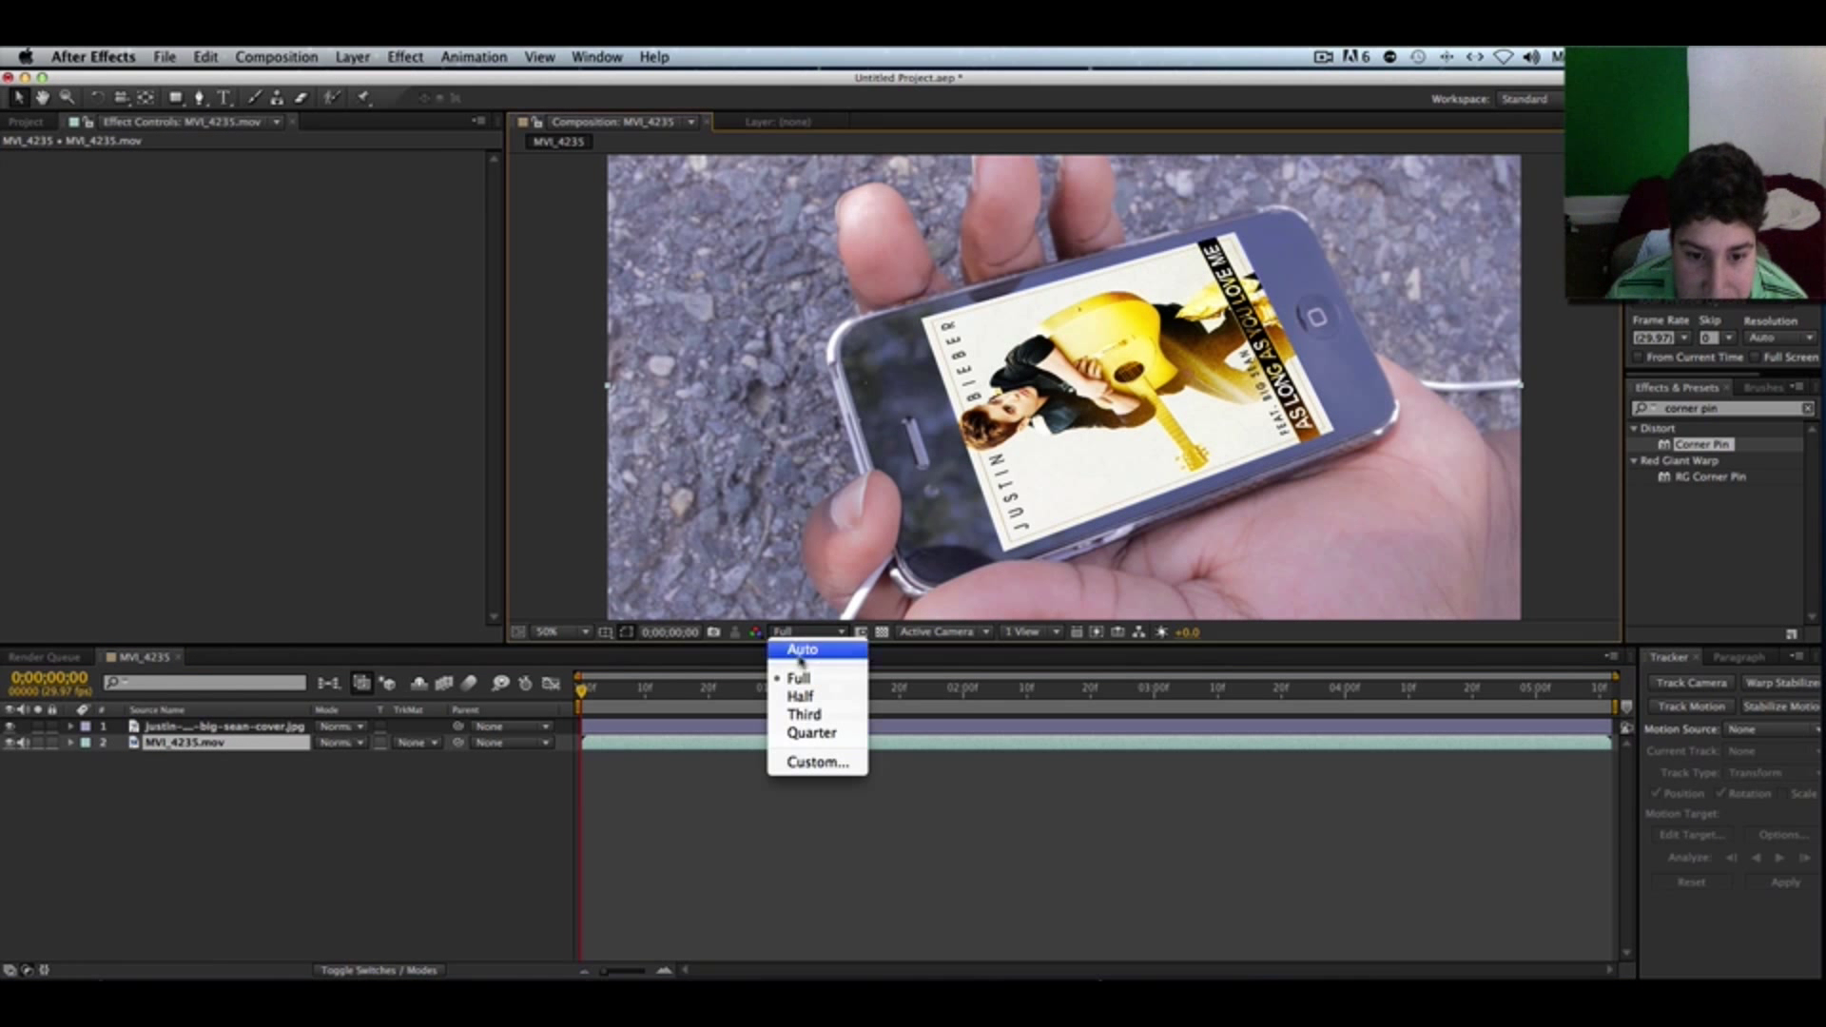
pyautogui.click(808, 715)
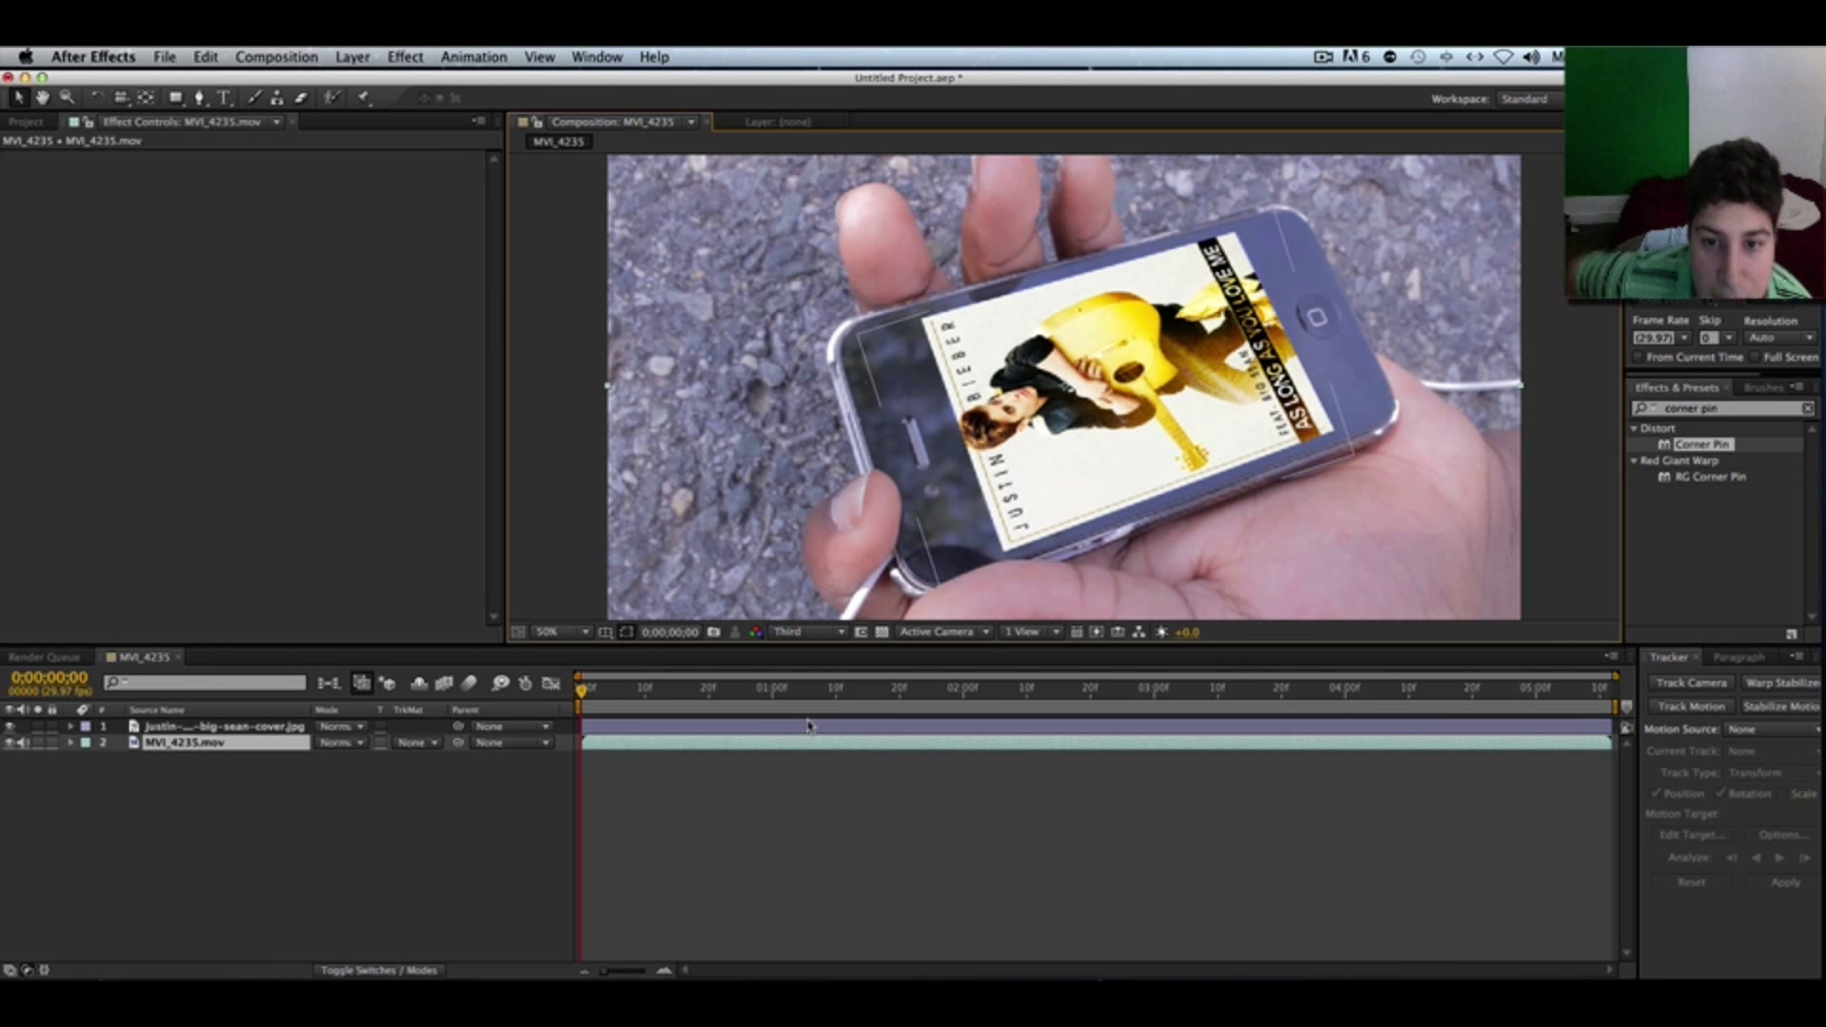
# - Duplicate the MVI_4235.mov footage layer and move the copy above the album cover layer
pyautogui.click(186, 745)
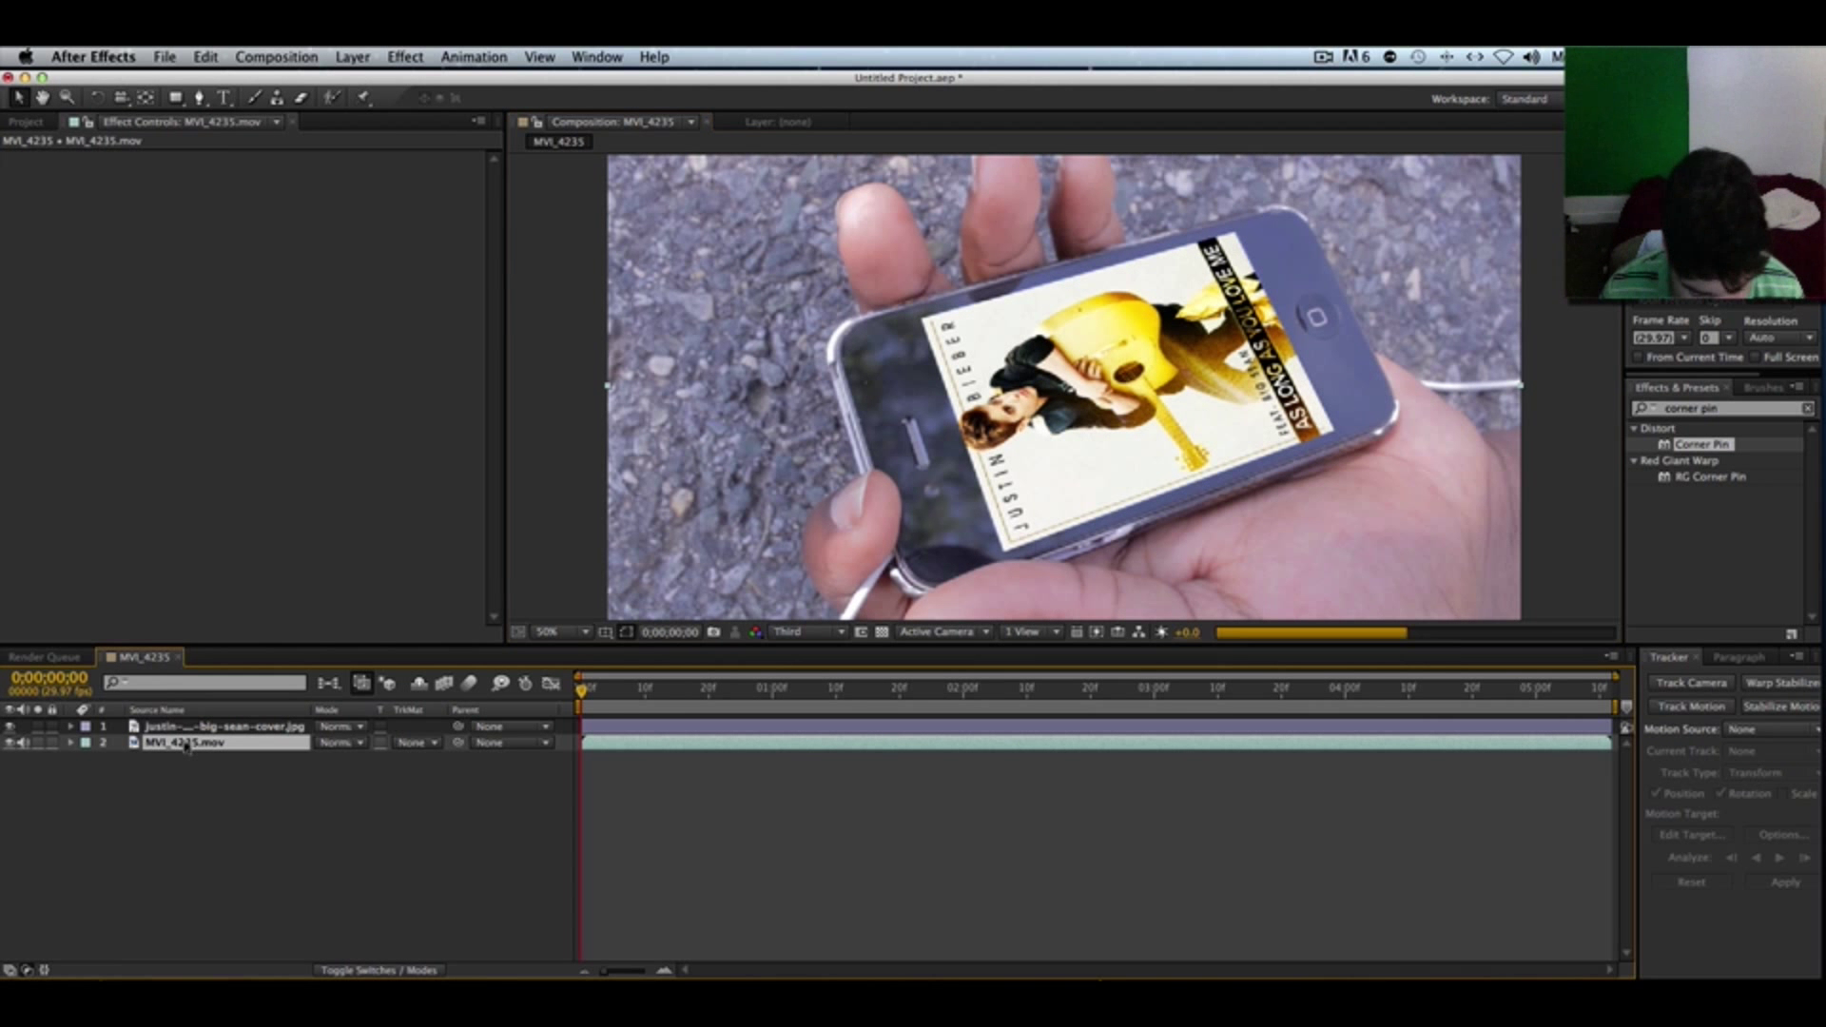
pyautogui.press('super+d')
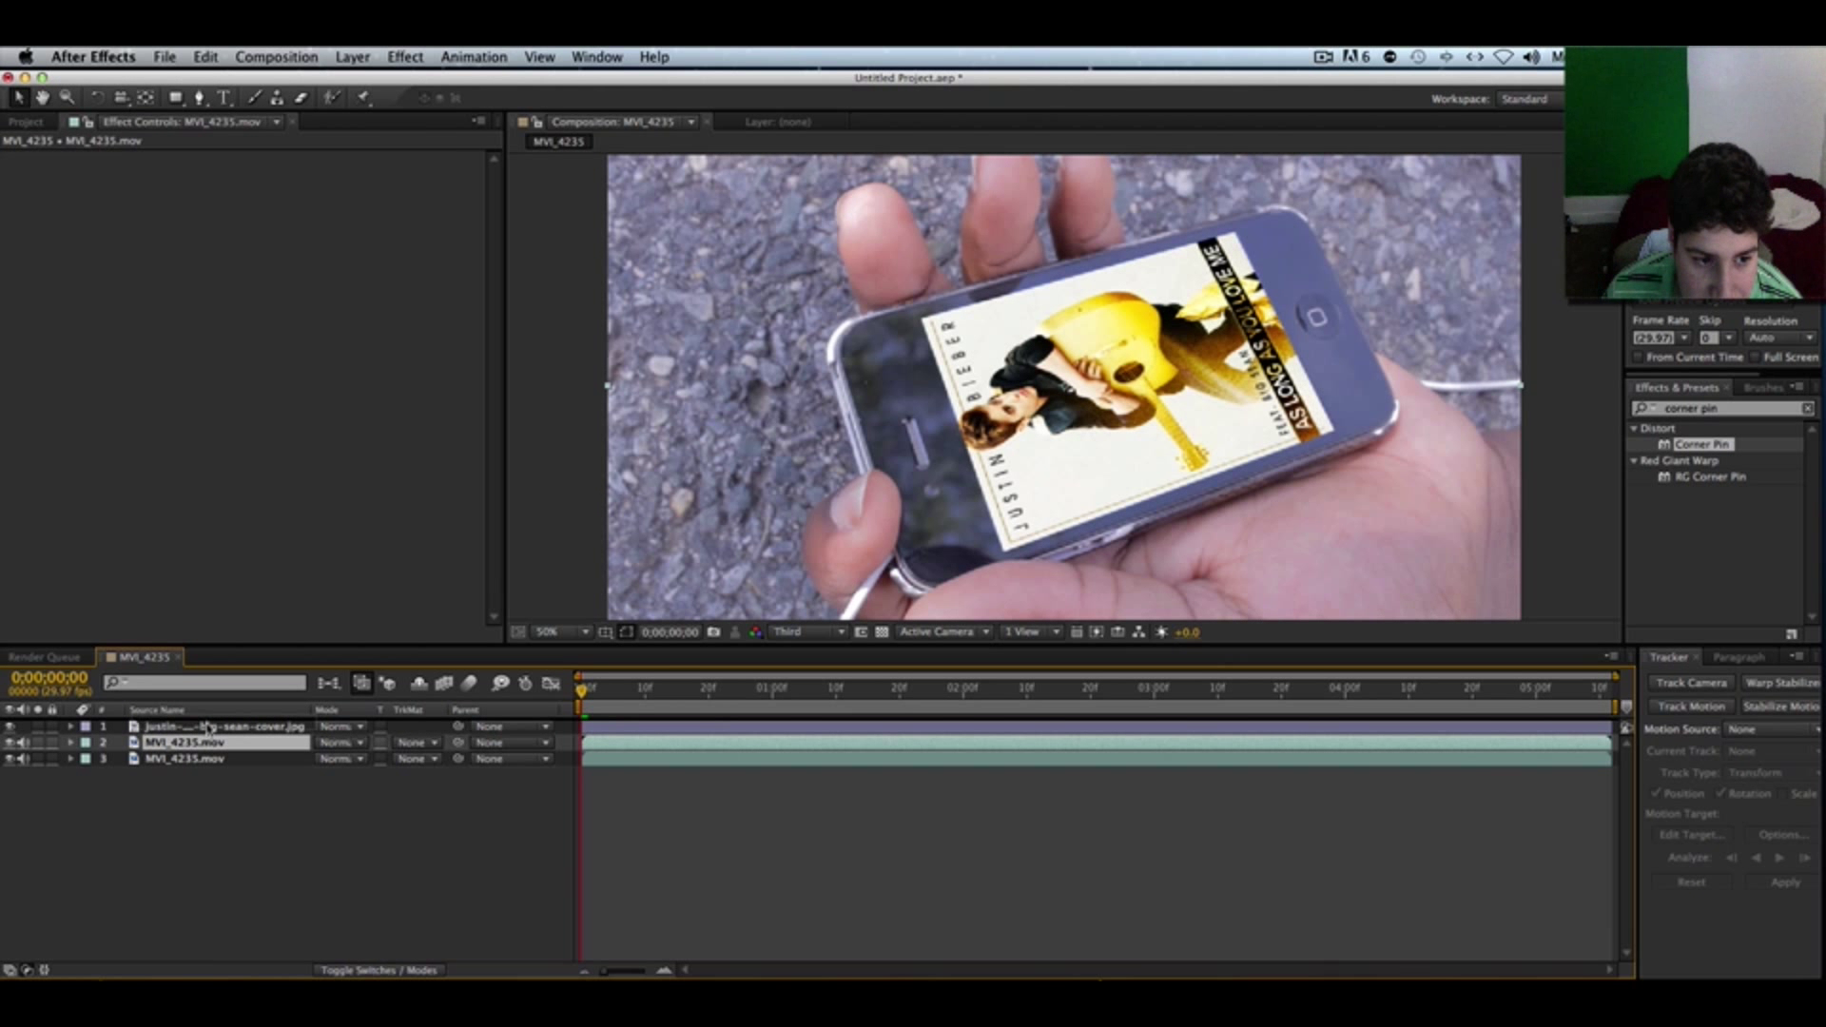
pyautogui.press('super+bracketright')
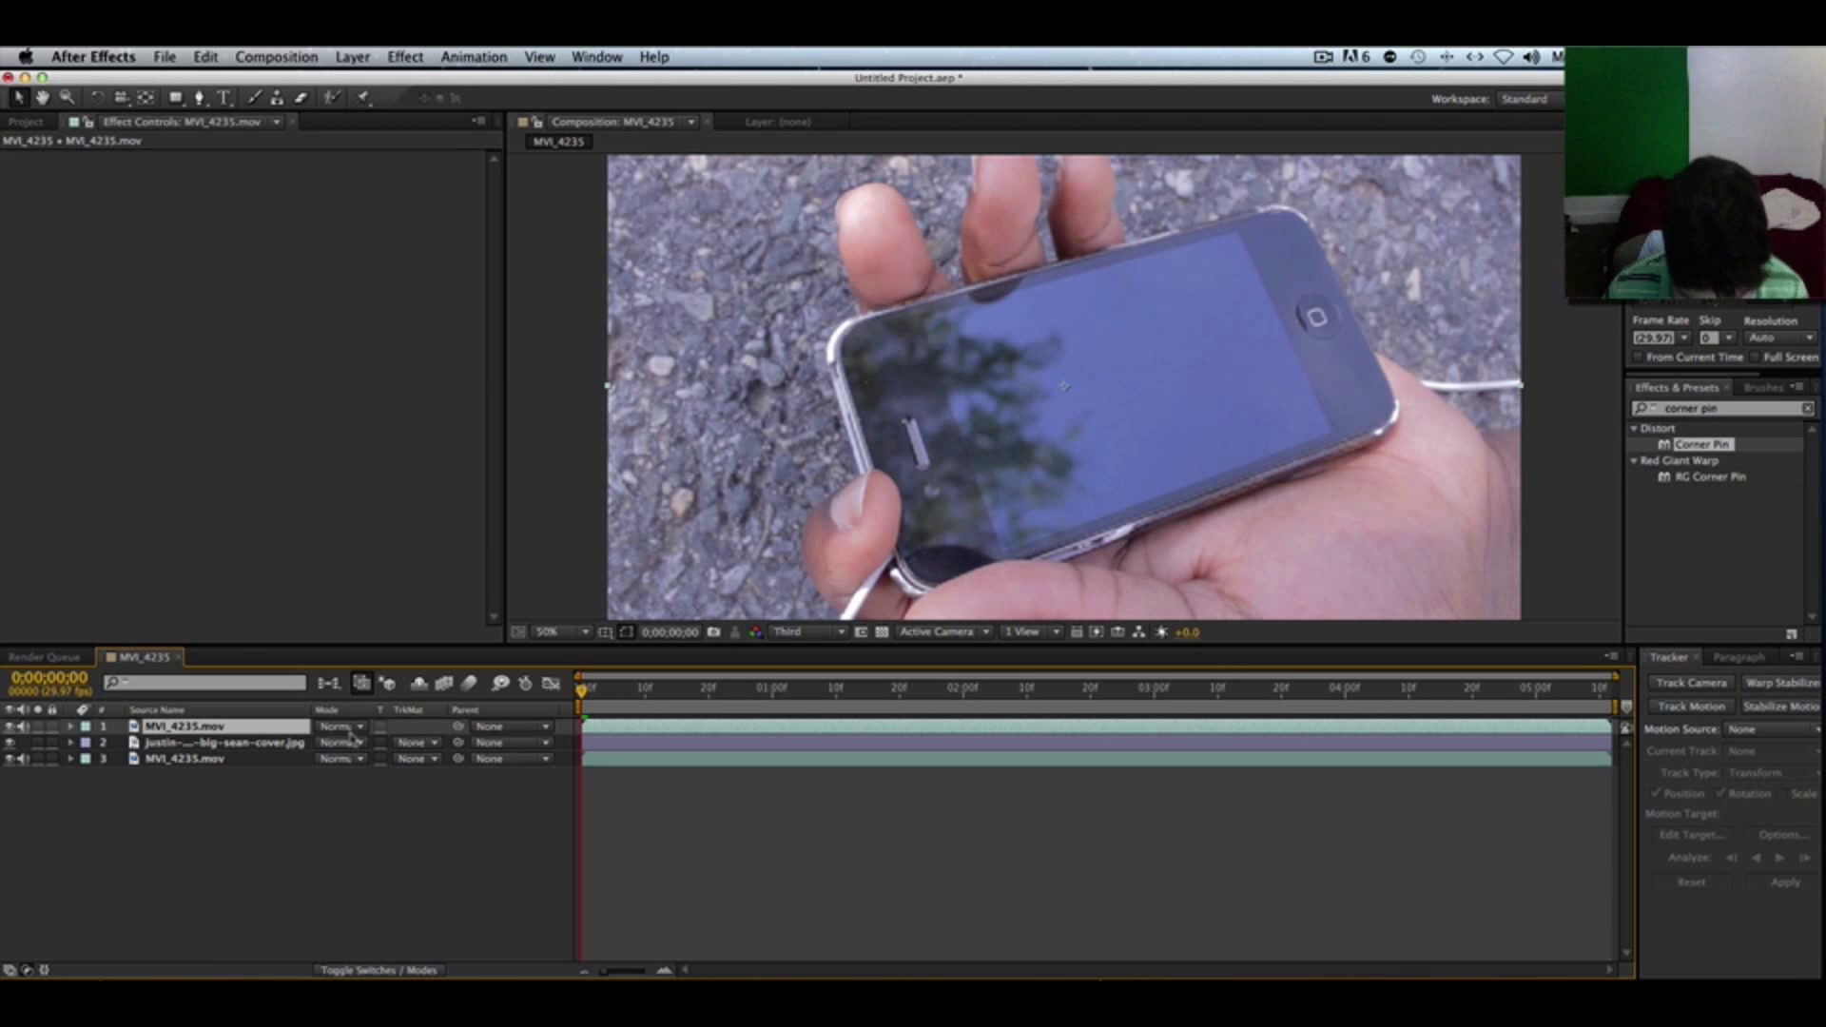
pyautogui.press('t')
pyautogui.press('t')
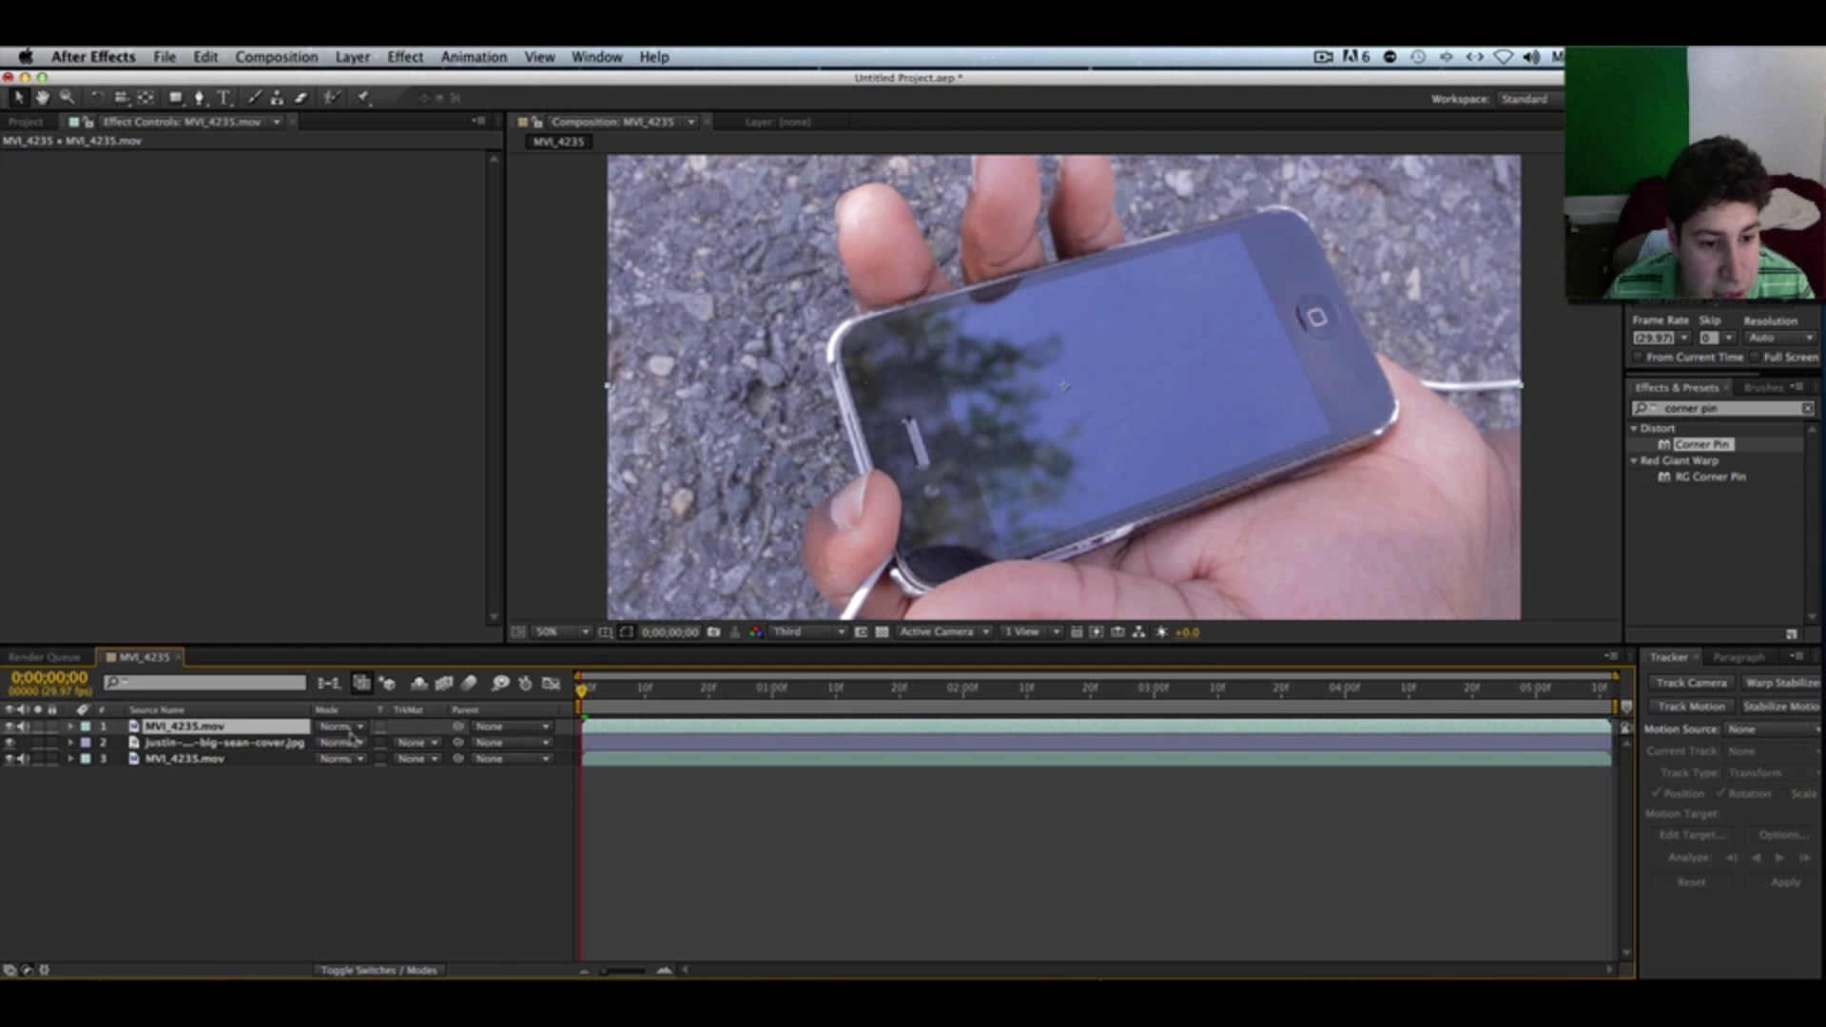
# - Draw a closed four-point Pen mask around the phone's screen on the top footage copy and fine-tune its lower-right corner
pyautogui.click(200, 97)
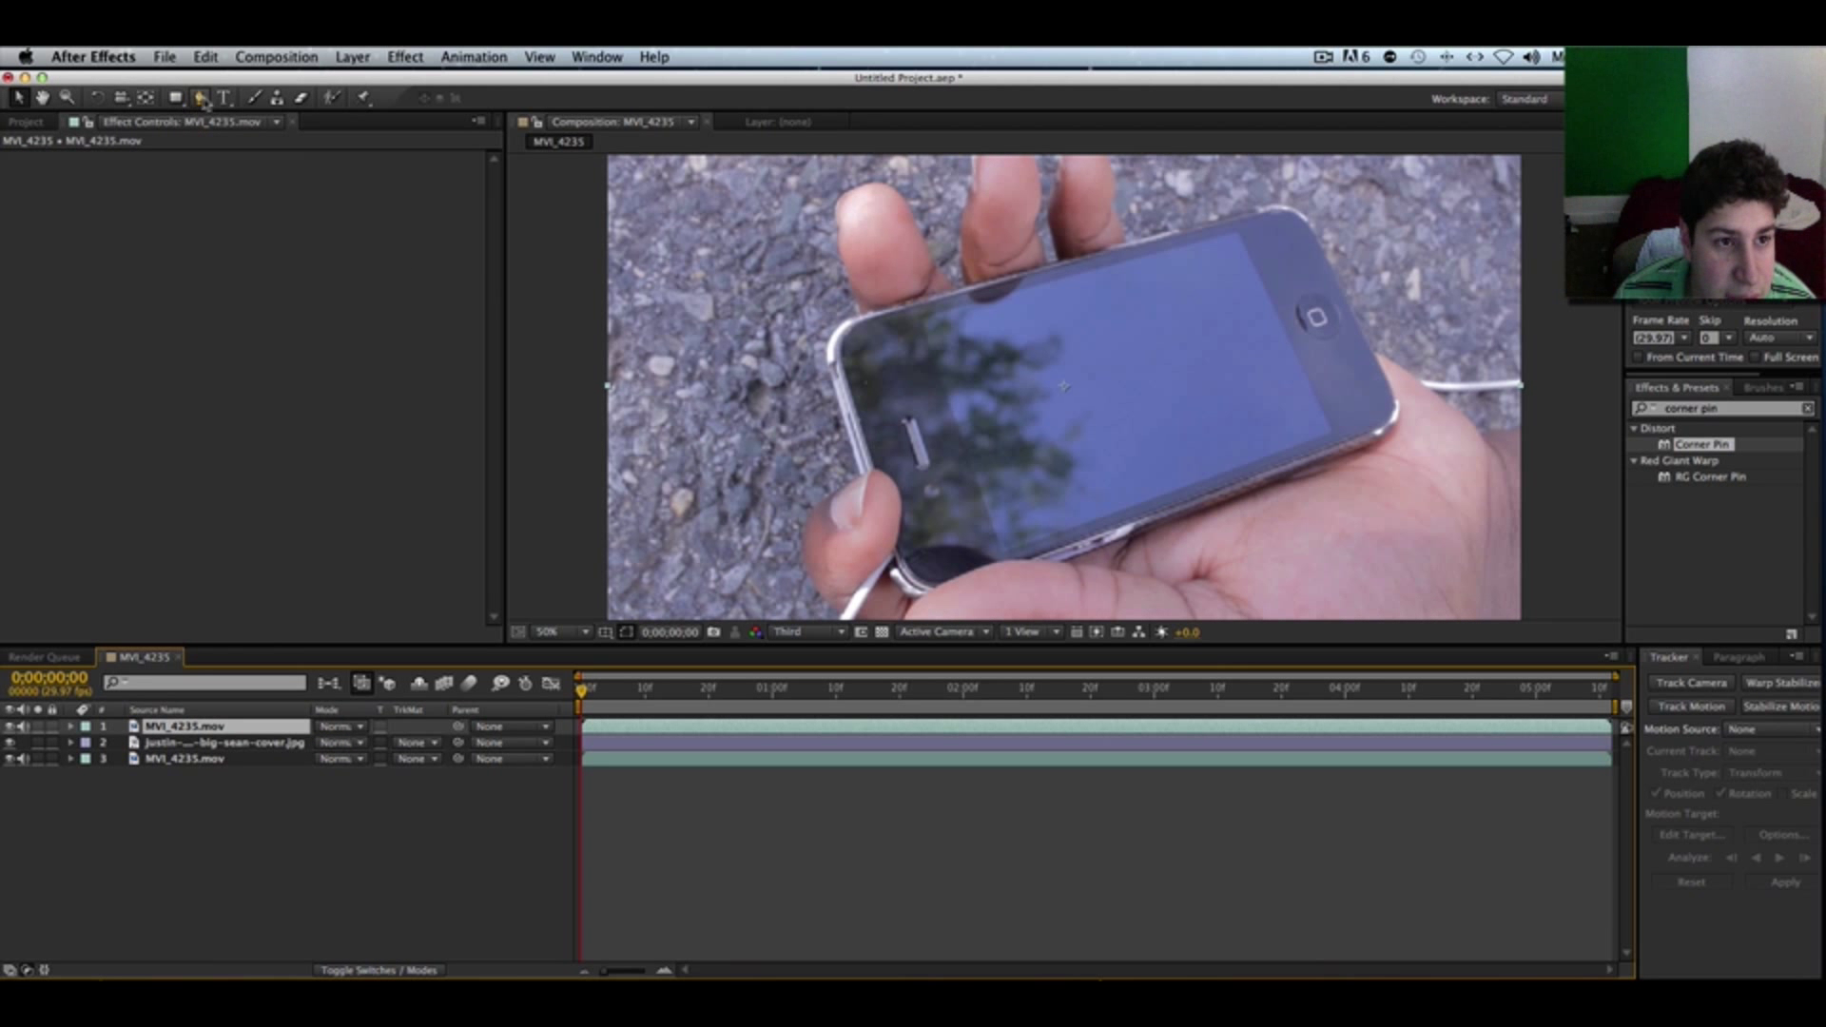
pyautogui.click(202, 98)
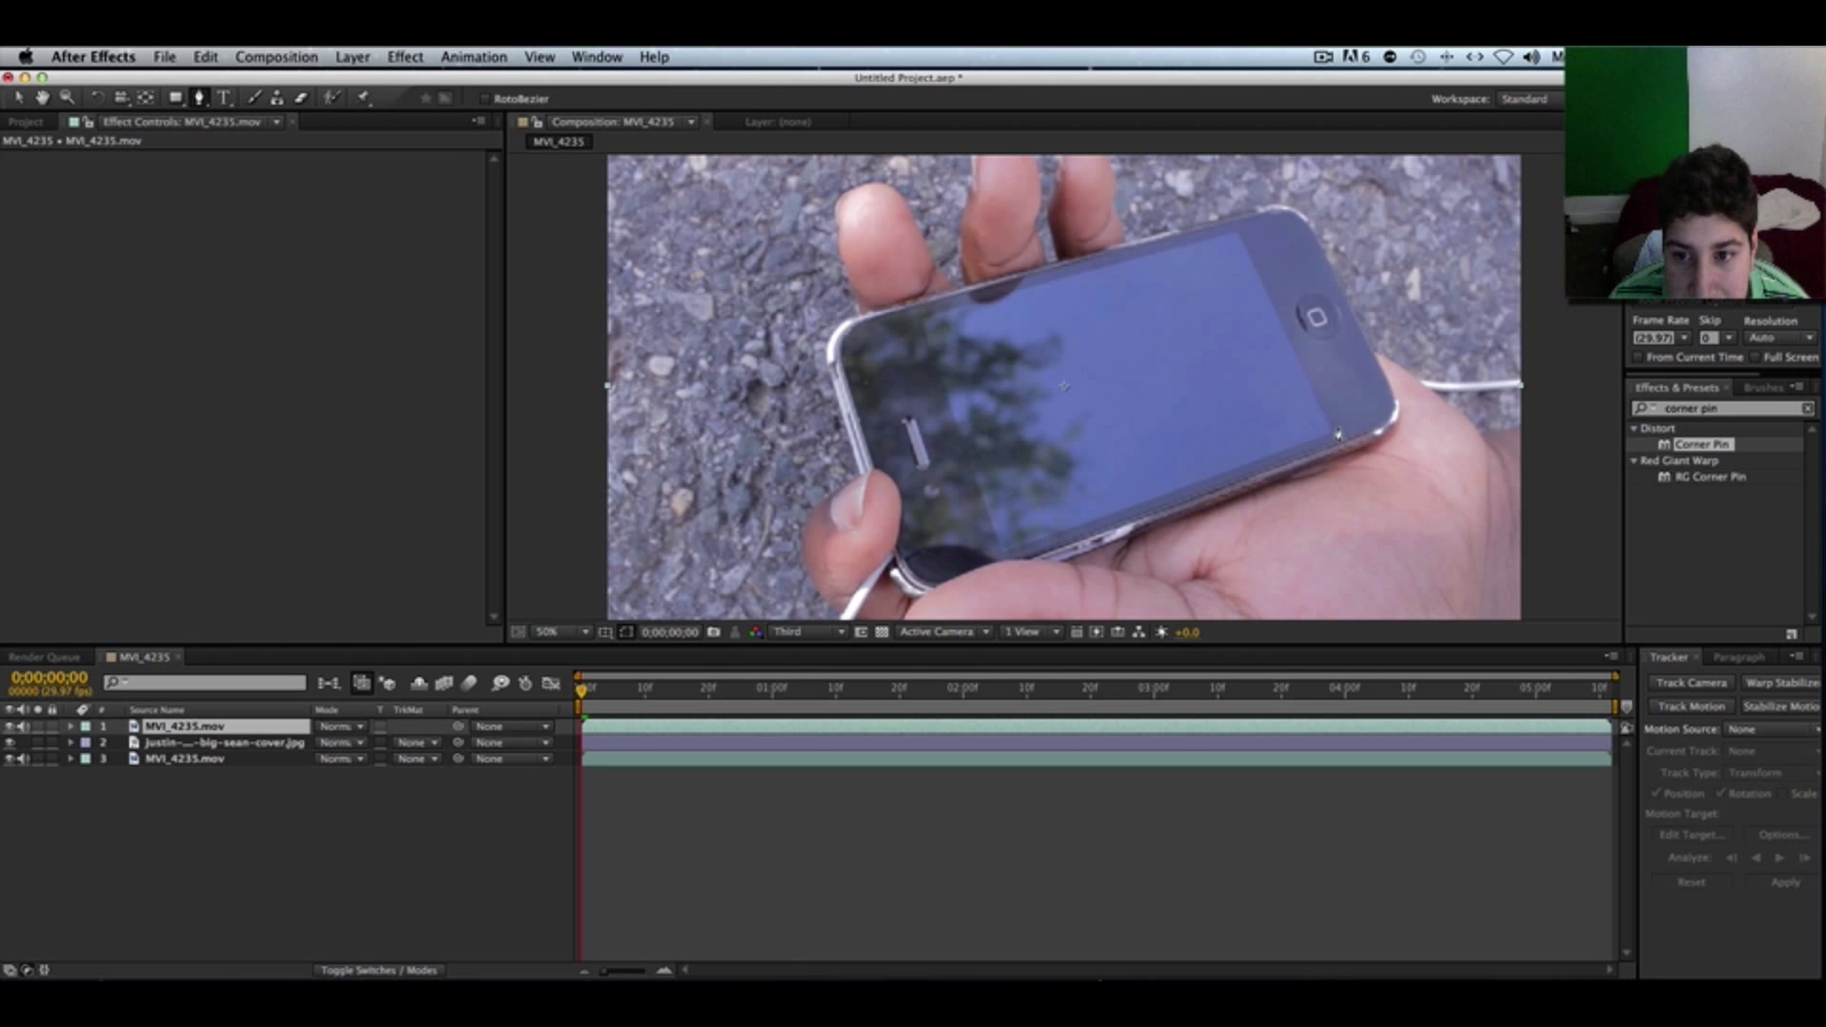
pyautogui.click(920, 322)
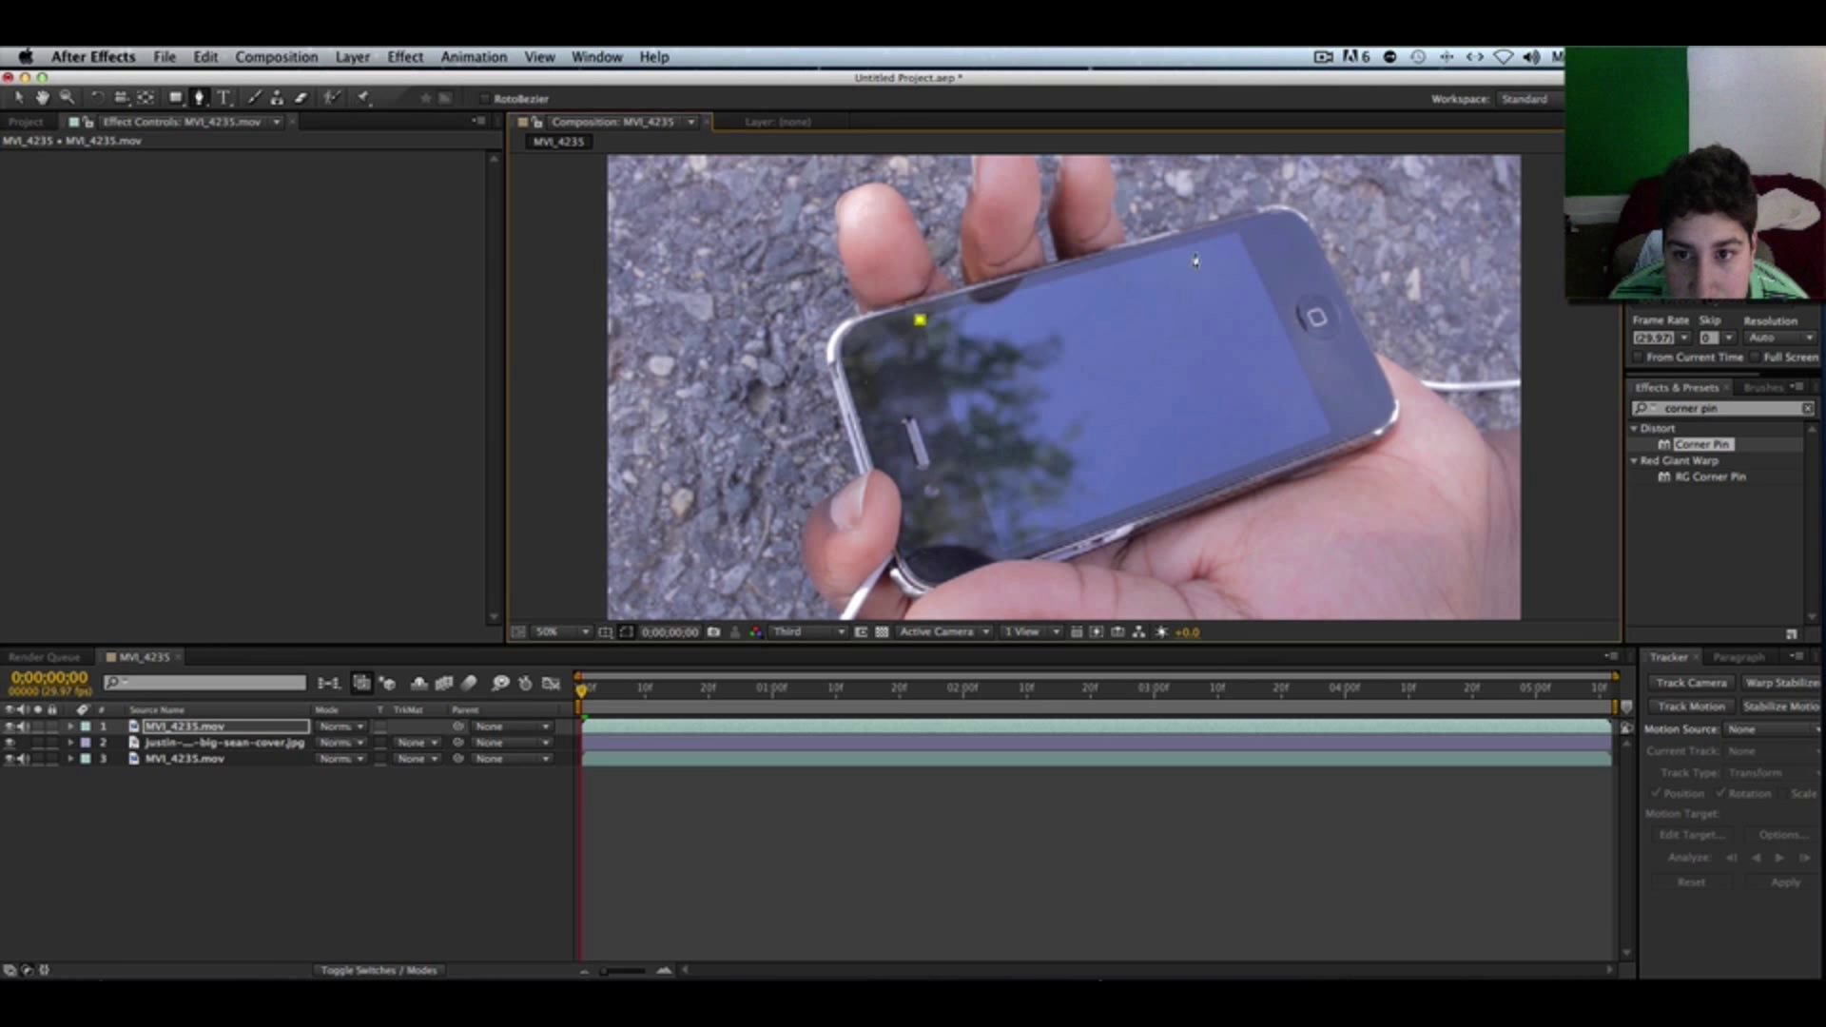
pyautogui.click(1238, 234)
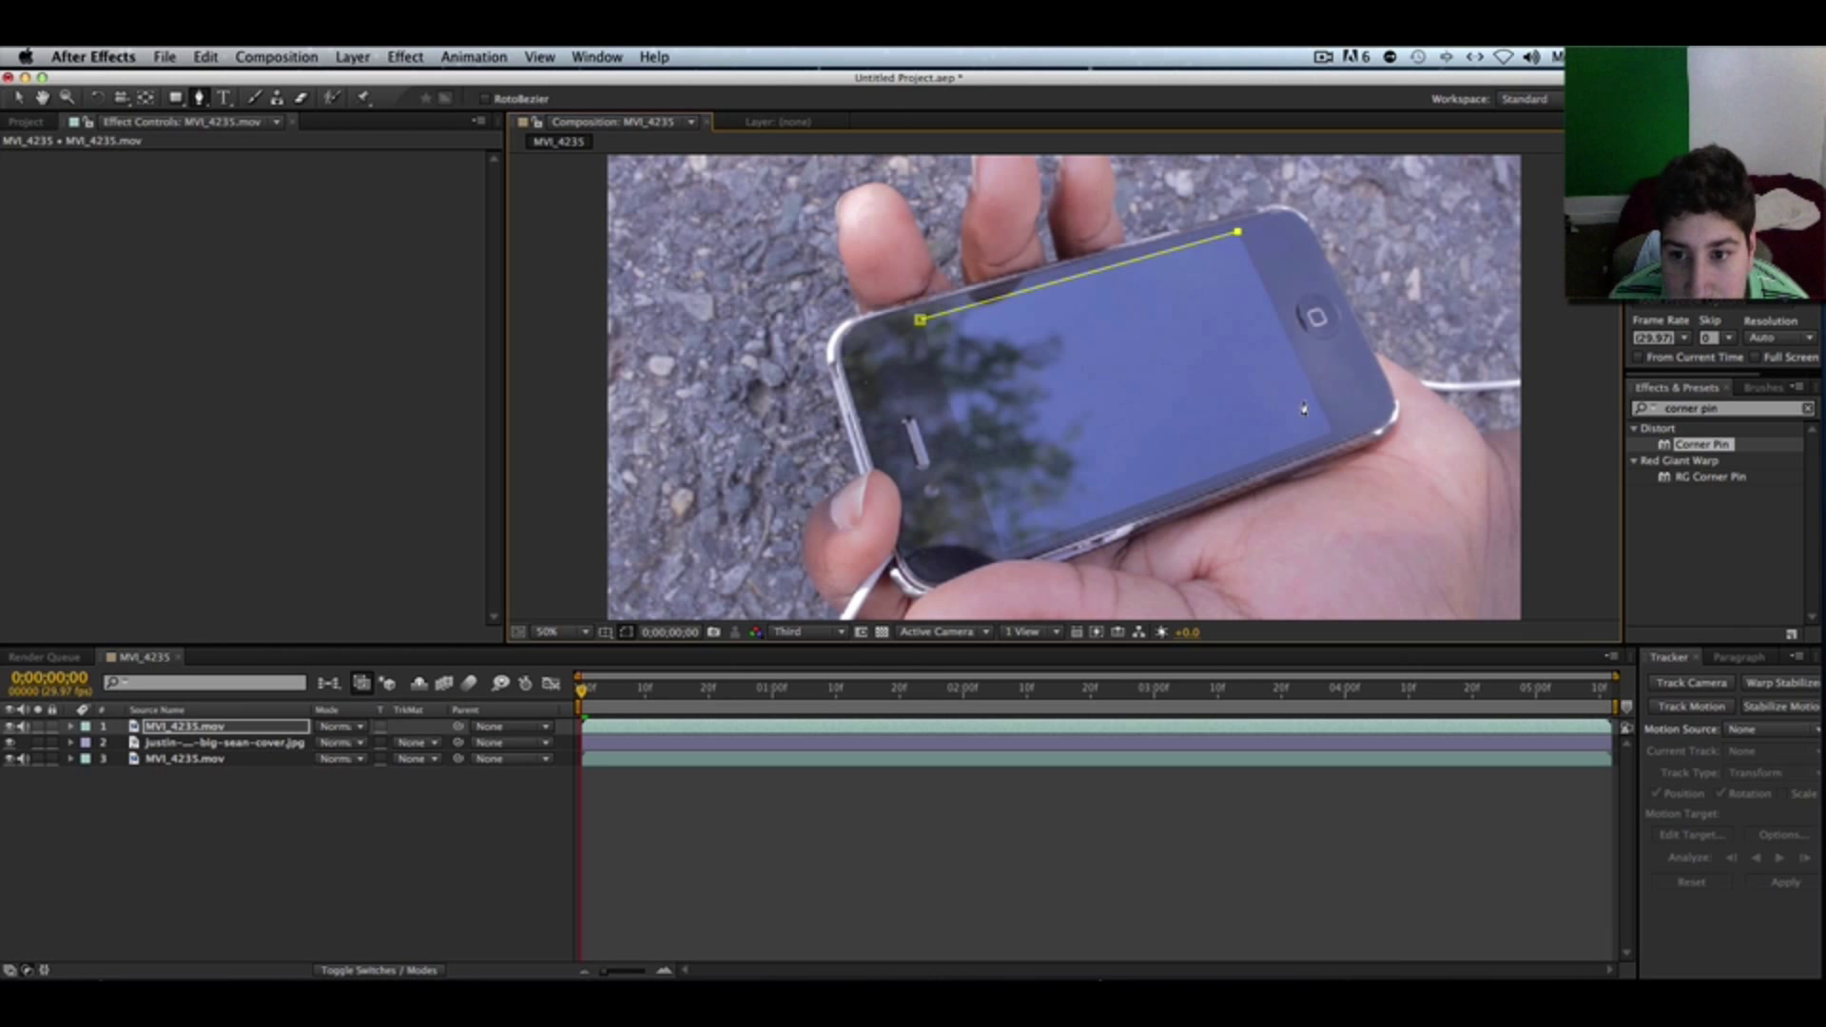
pyautogui.click(1331, 432)
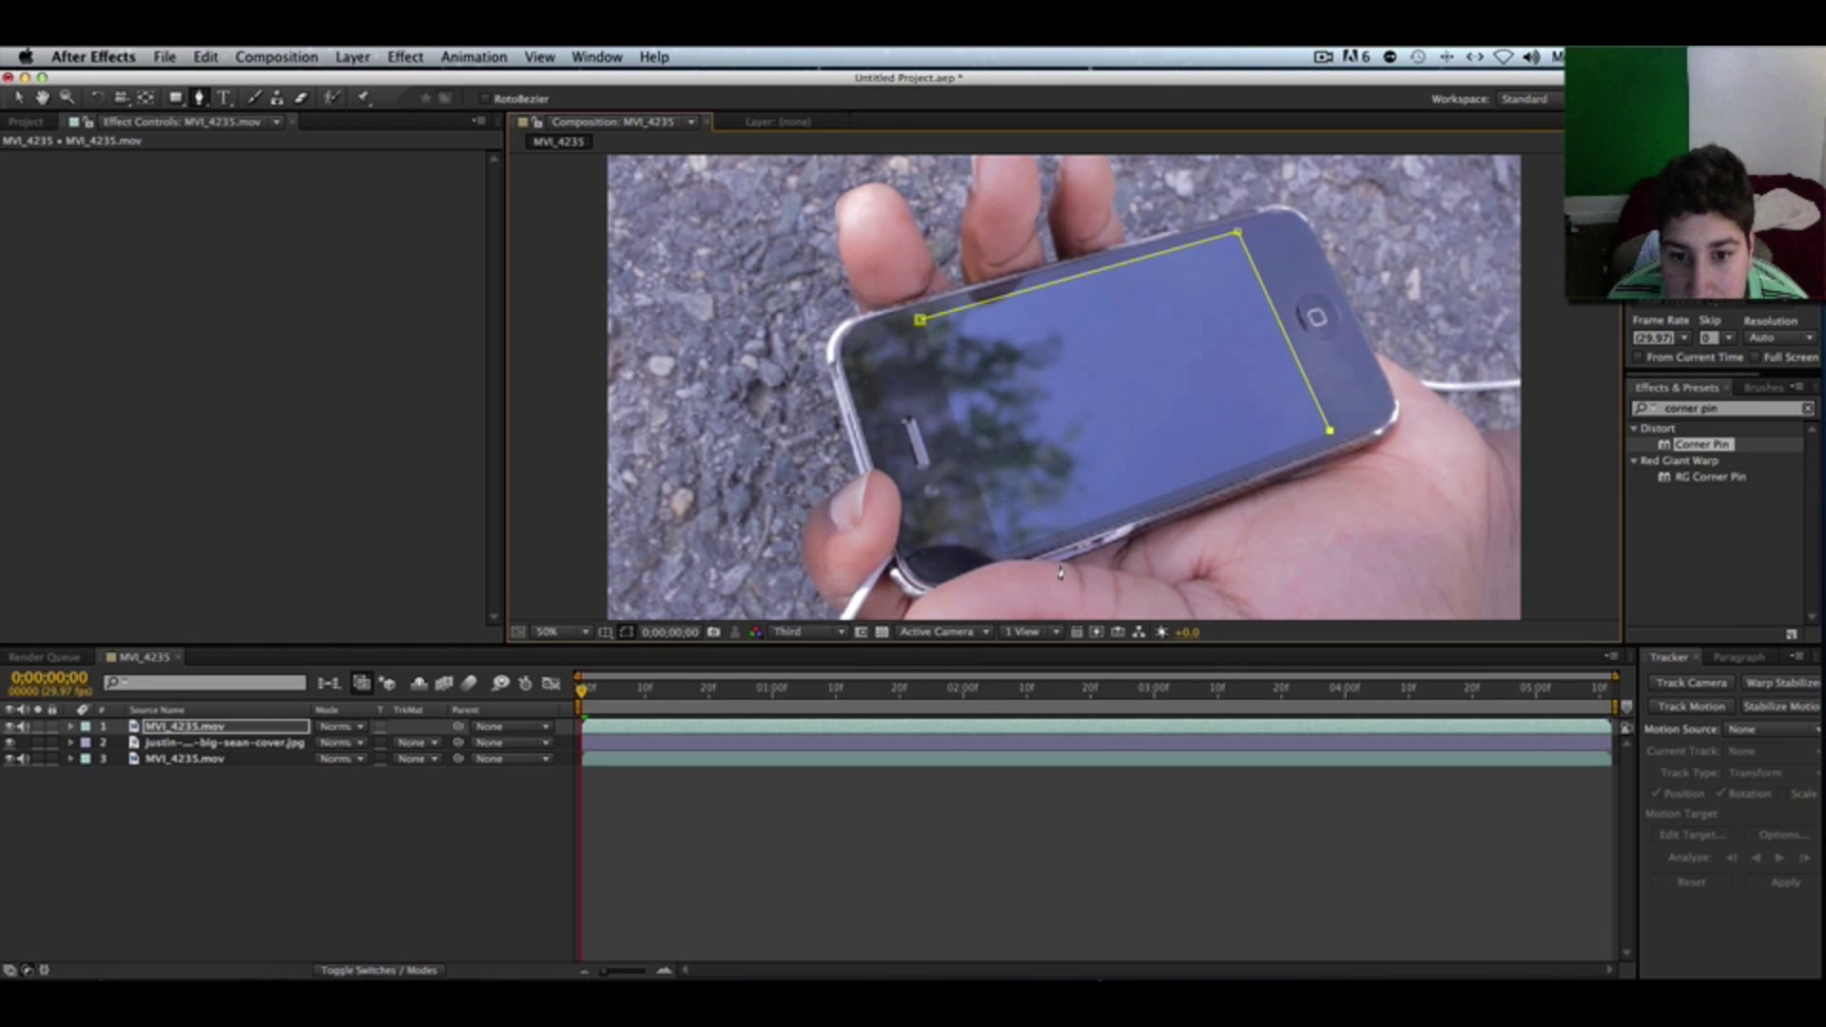
pyautogui.click(1000, 557)
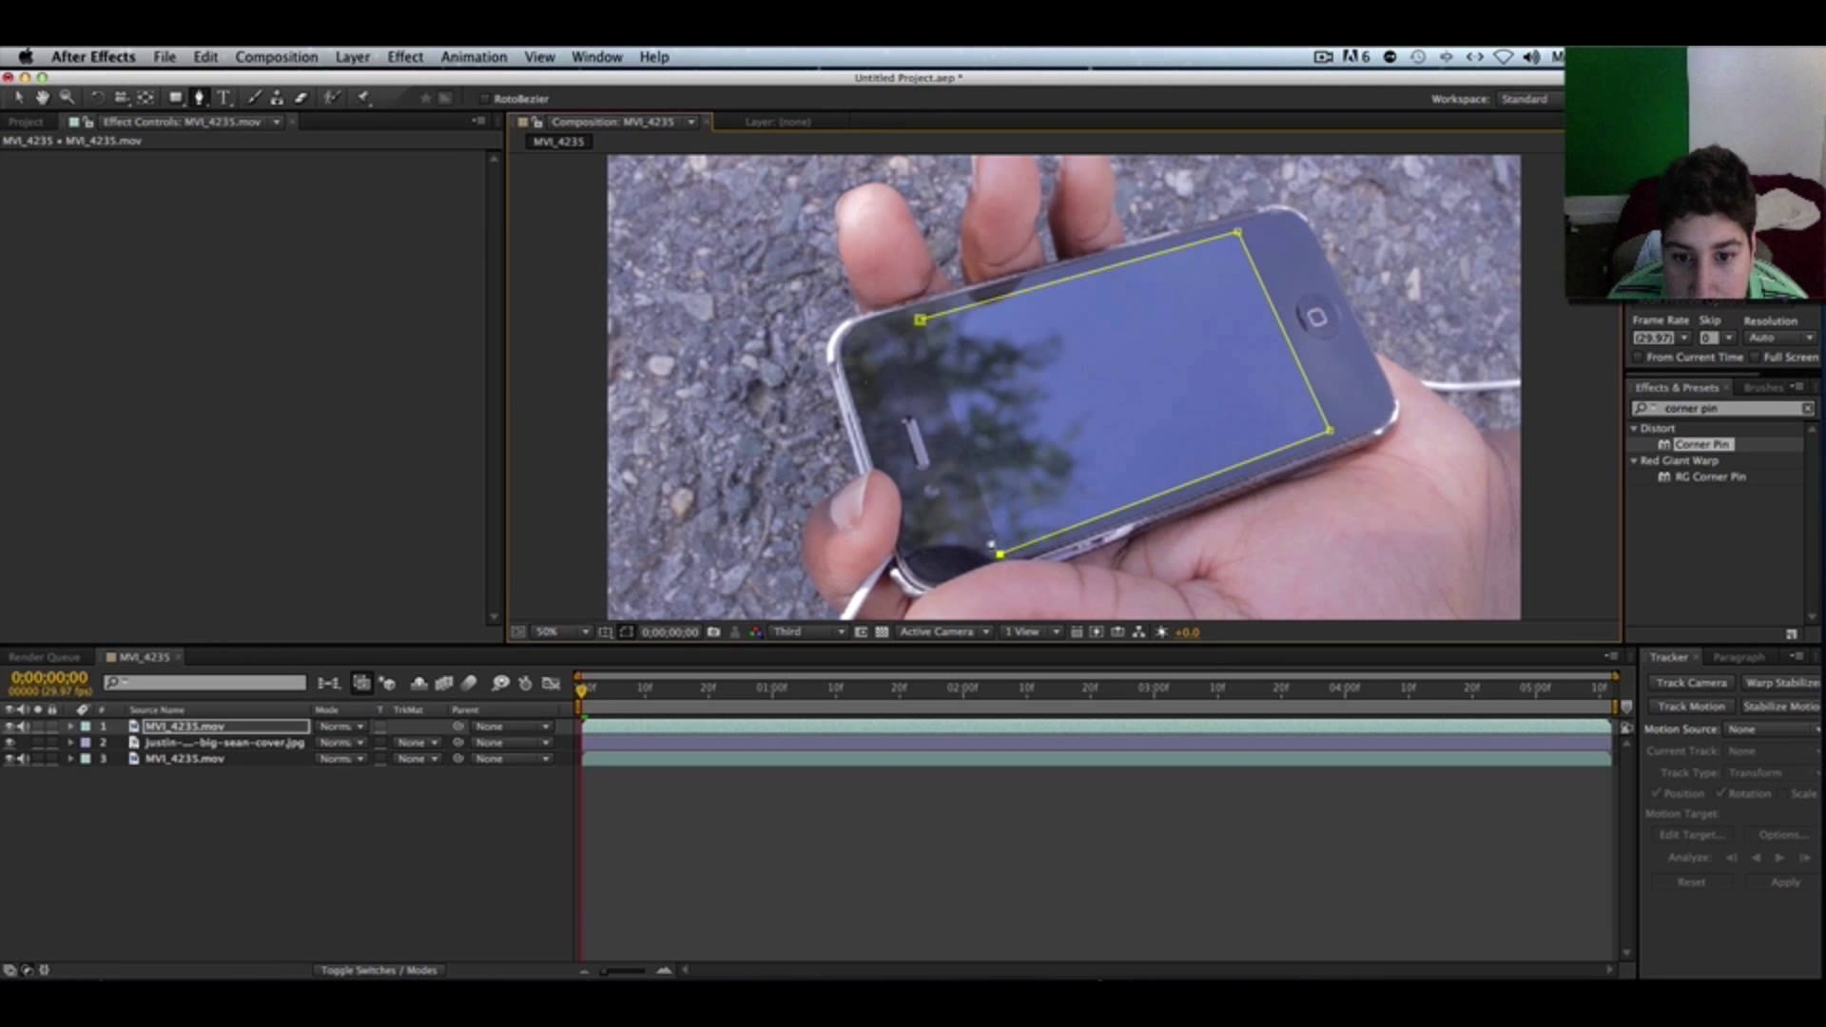
pyautogui.click(920, 320)
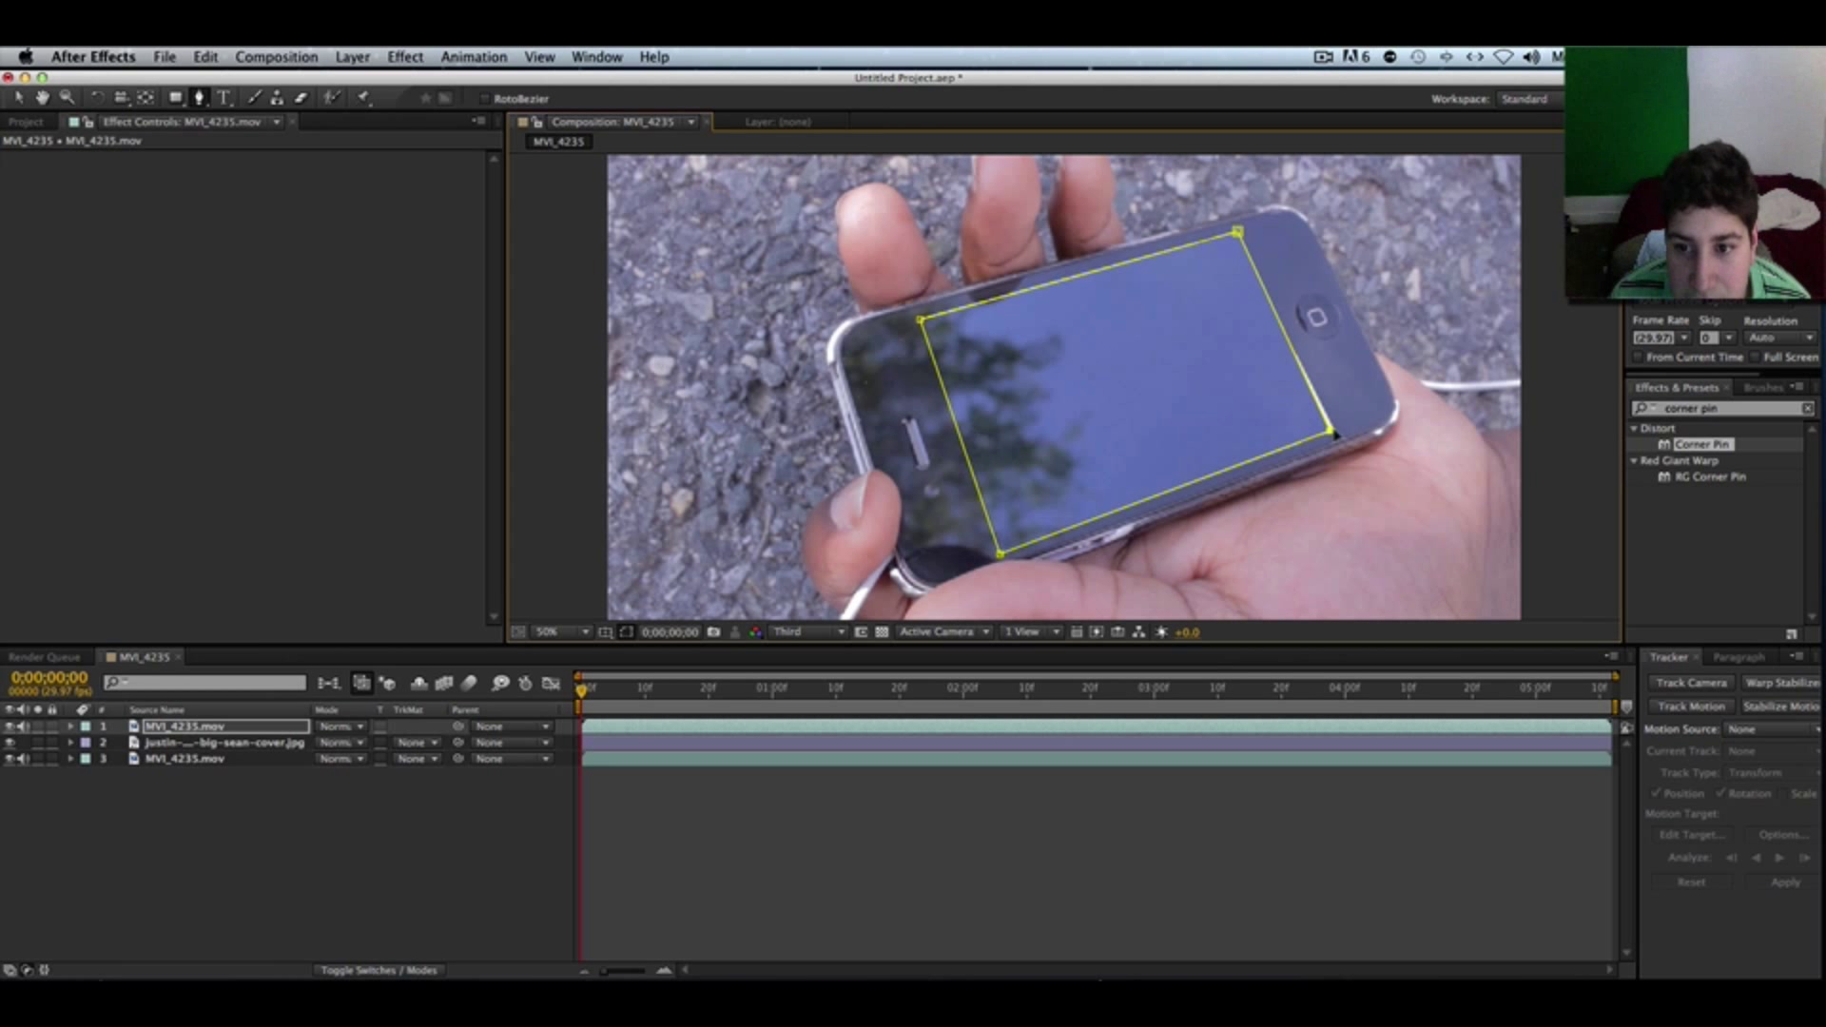
pyautogui.moveTo(1336, 435); pyautogui.dragTo(1337, 434)
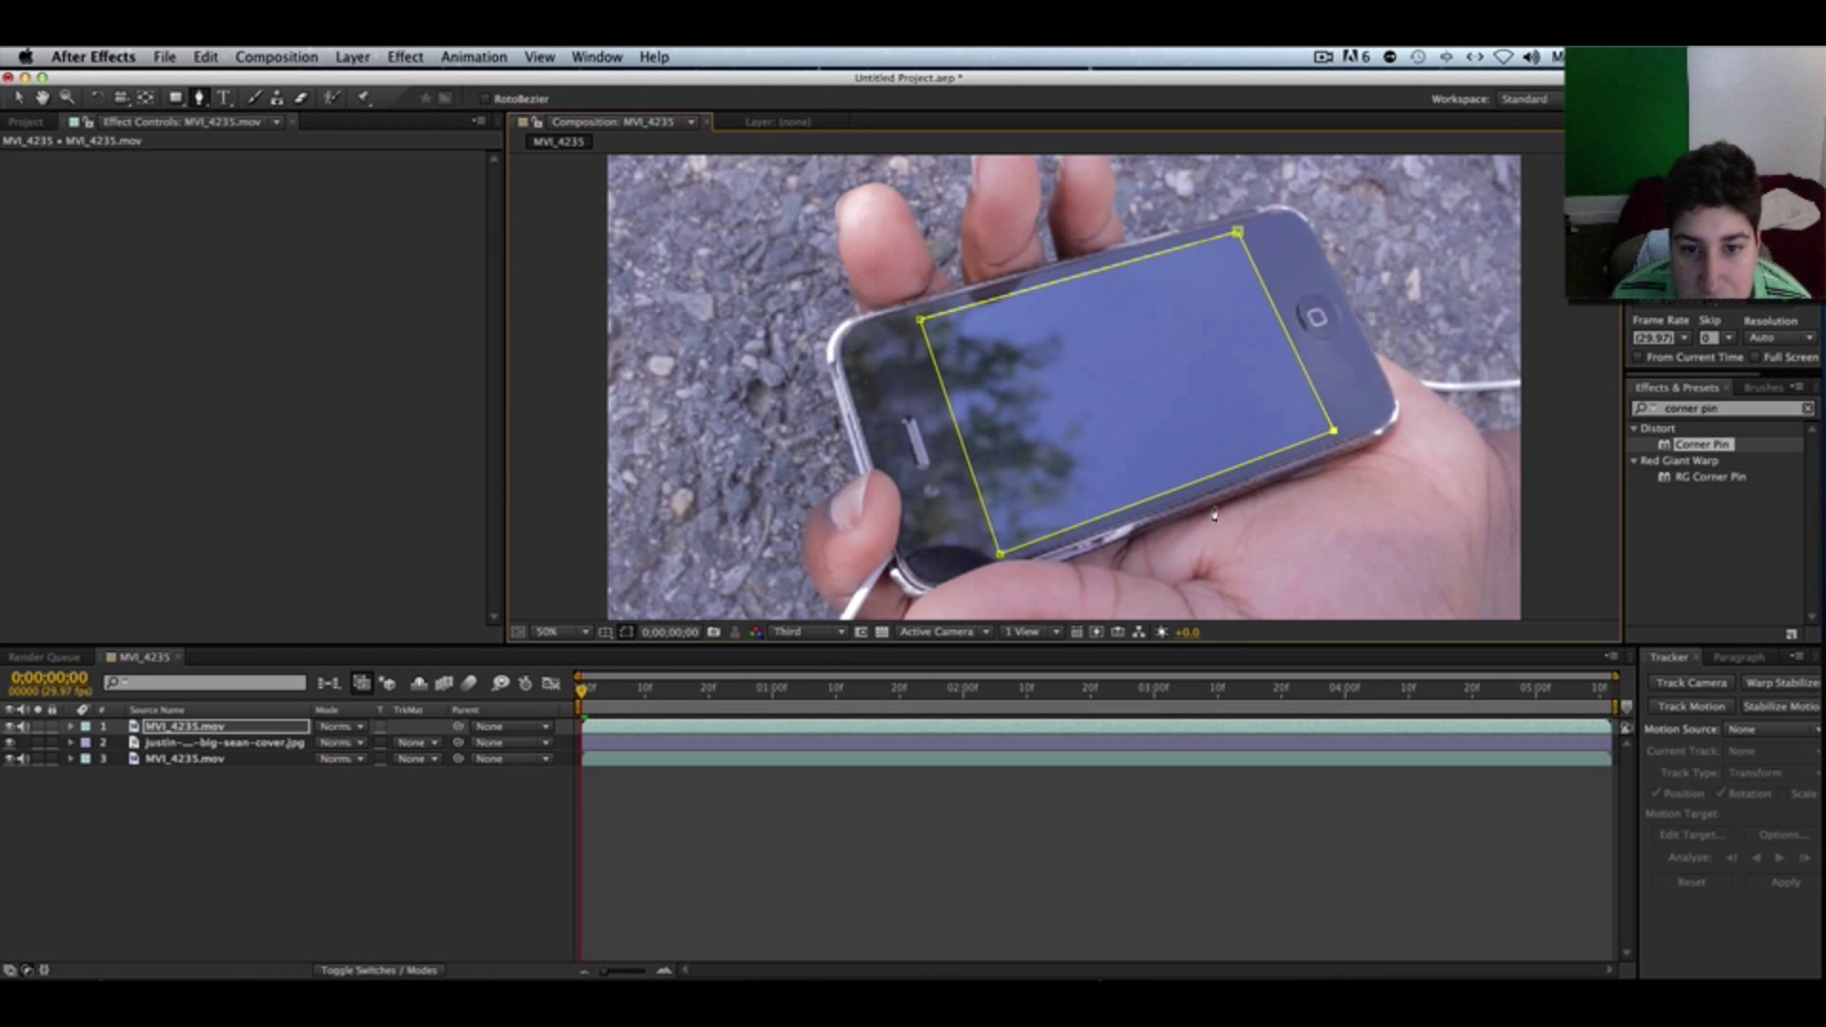
# - Set the masked top footage copy's opacity to 70% to blend the screen reflections over the album cover
pyautogui.click(167, 728)
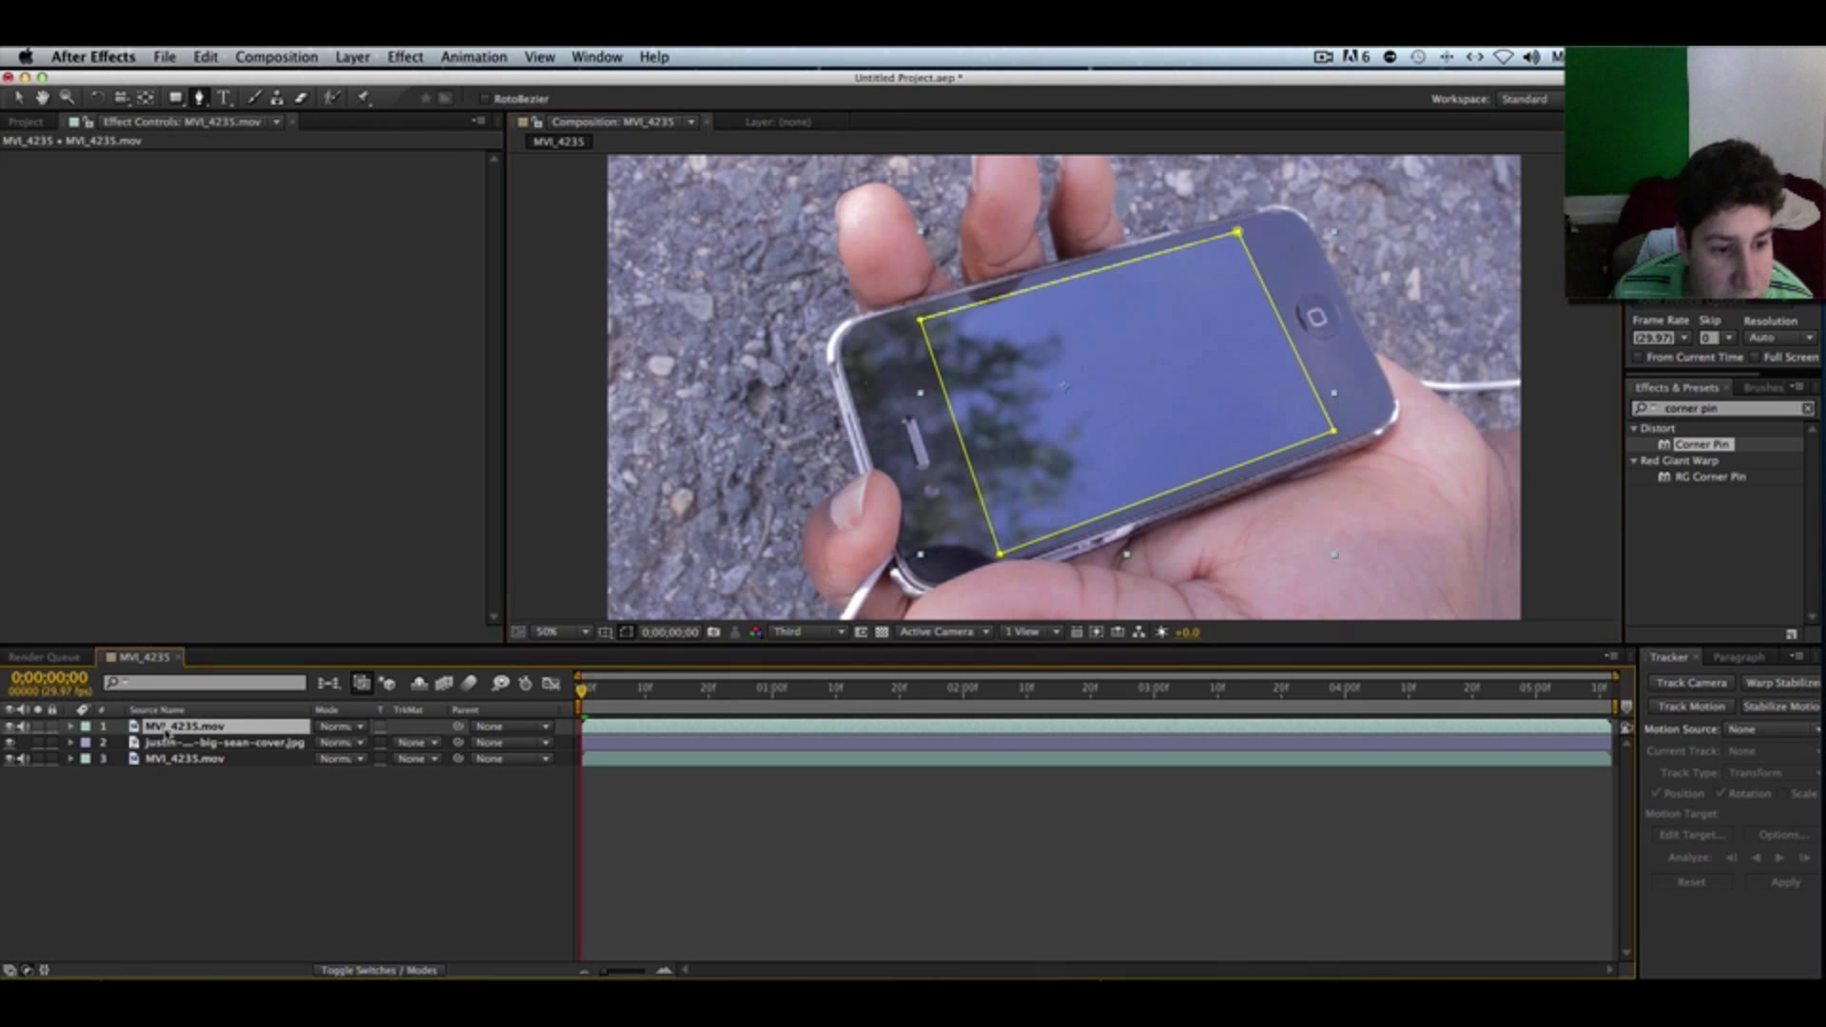
pyautogui.press('t')
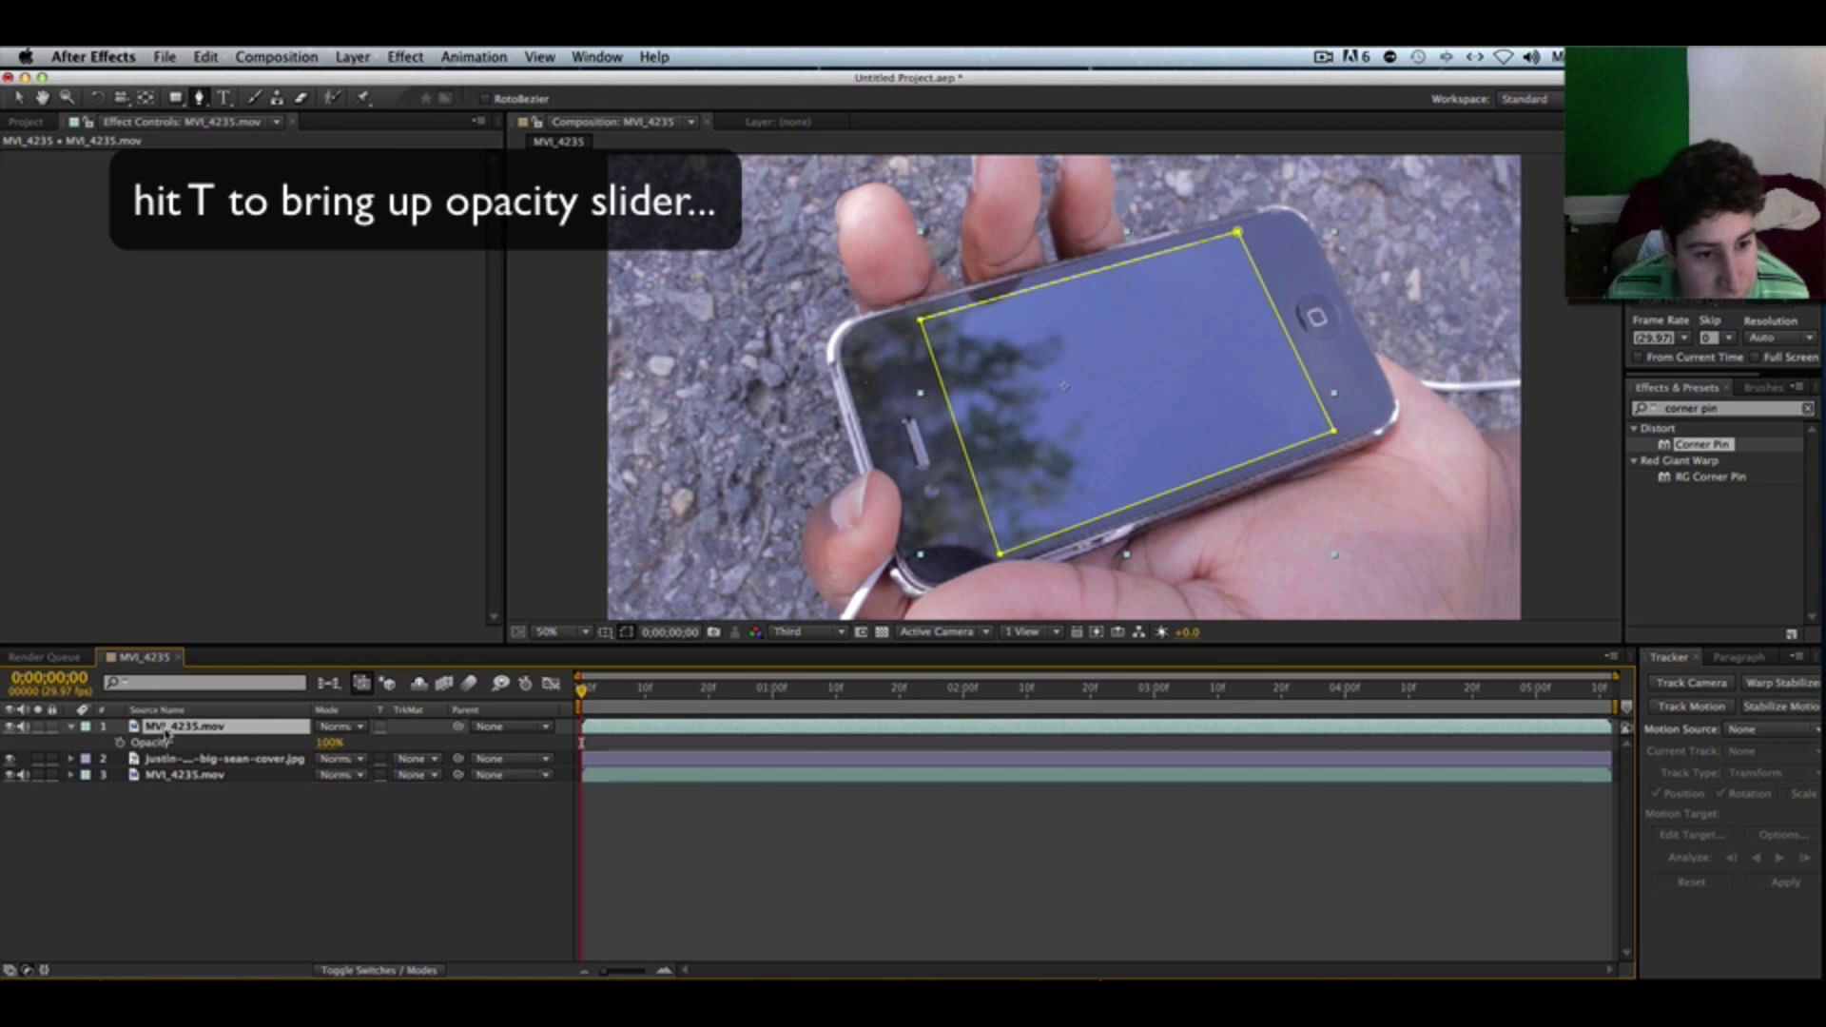
pyautogui.moveTo(329, 742); pyautogui.dragTo(301, 742)
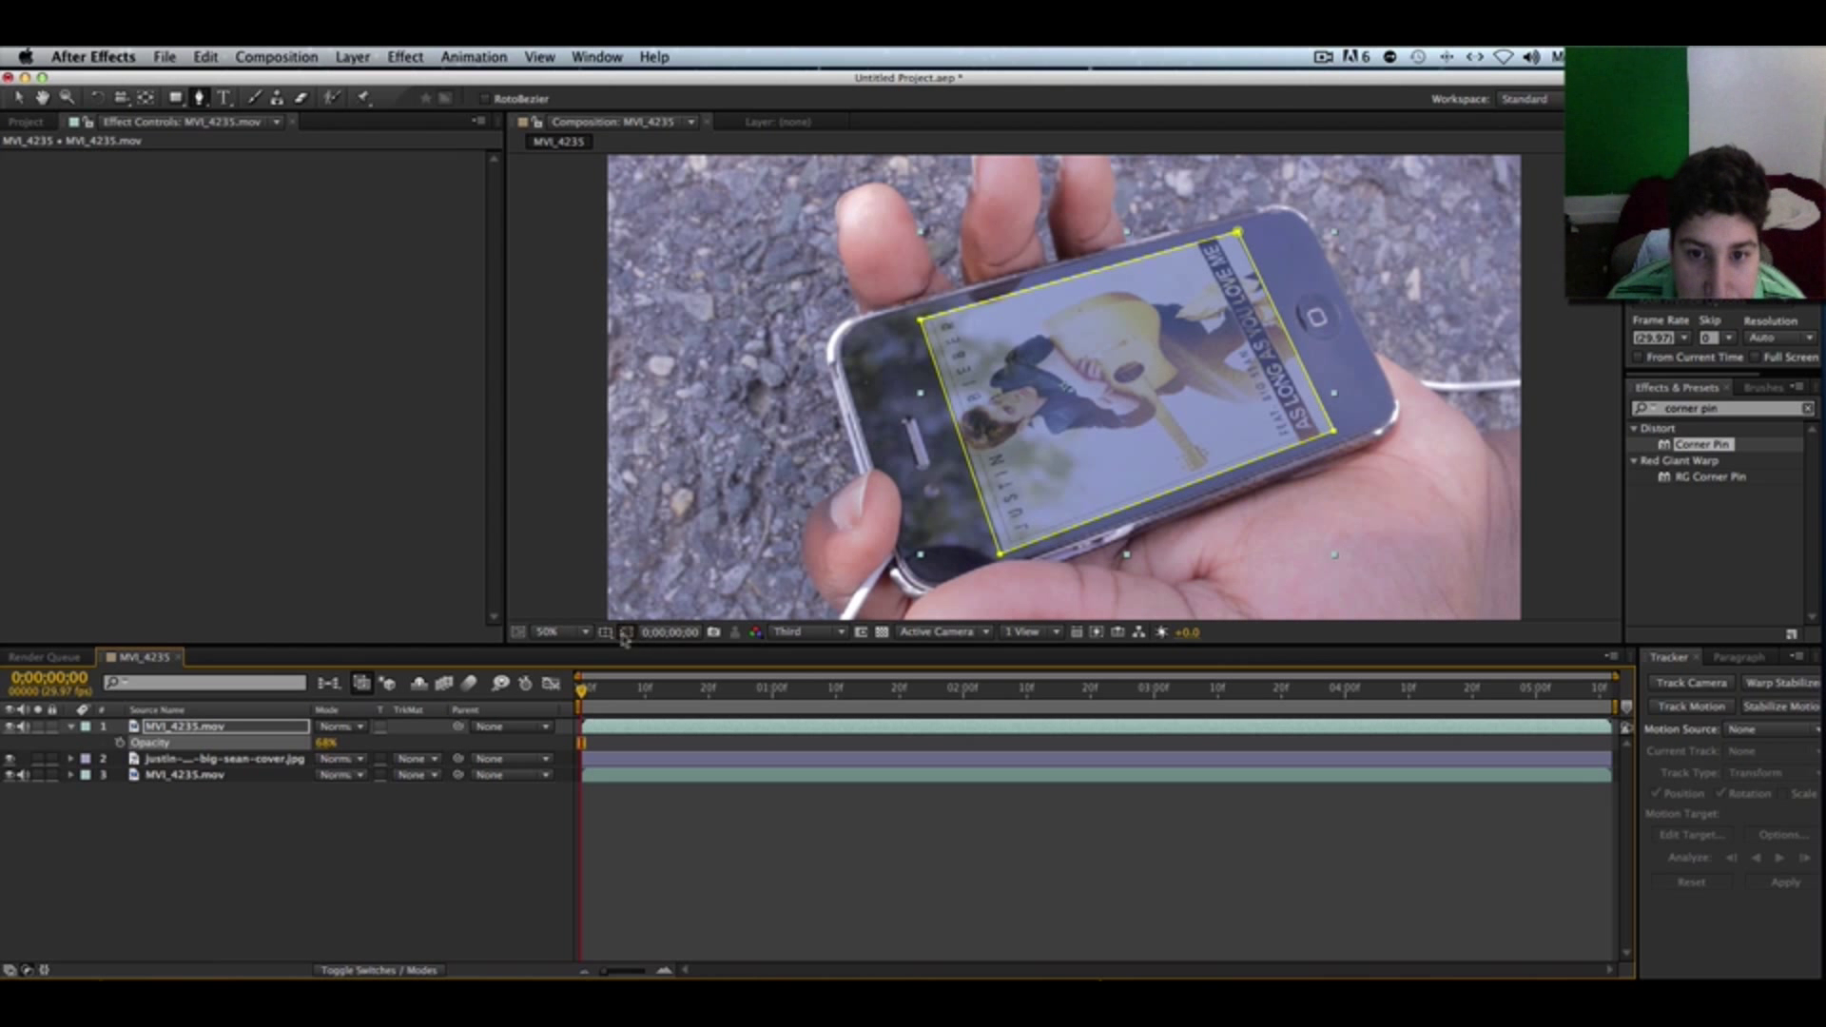
pyautogui.moveTo(326, 742); pyautogui.dragTo(338, 742)
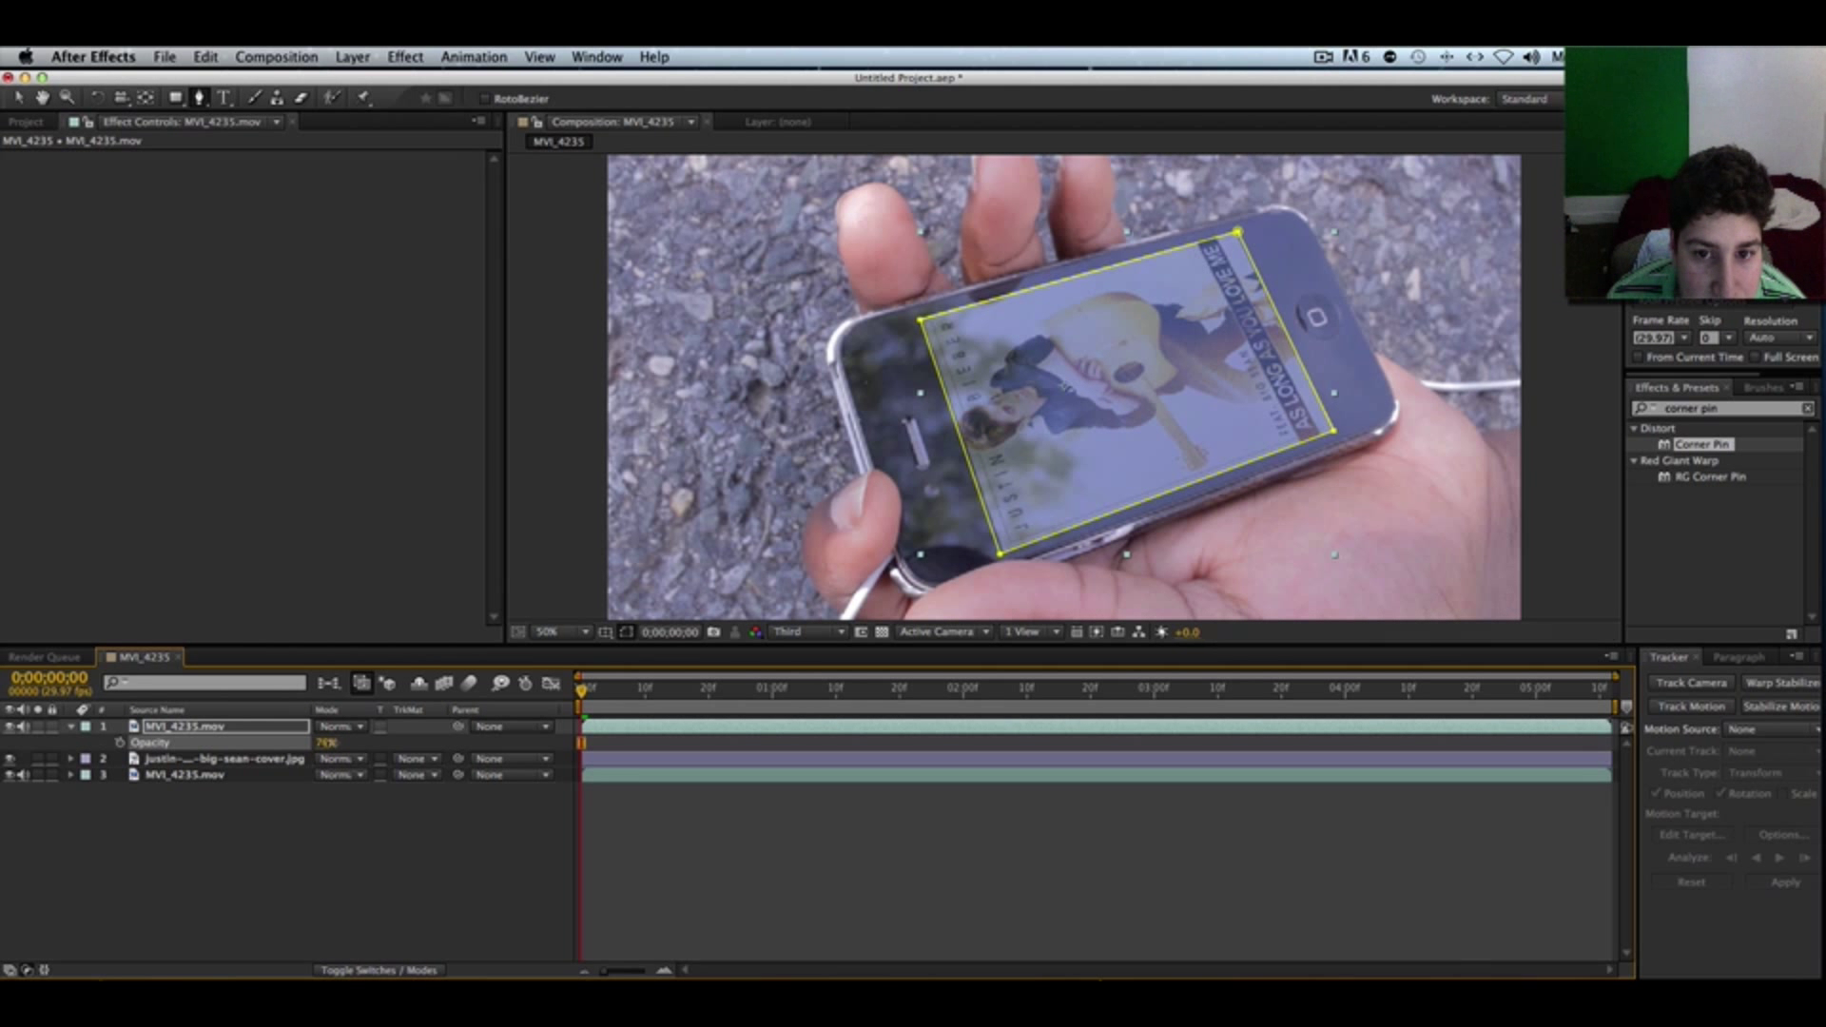
pyautogui.moveTo(326, 742); pyautogui.dragTo(332, 741)
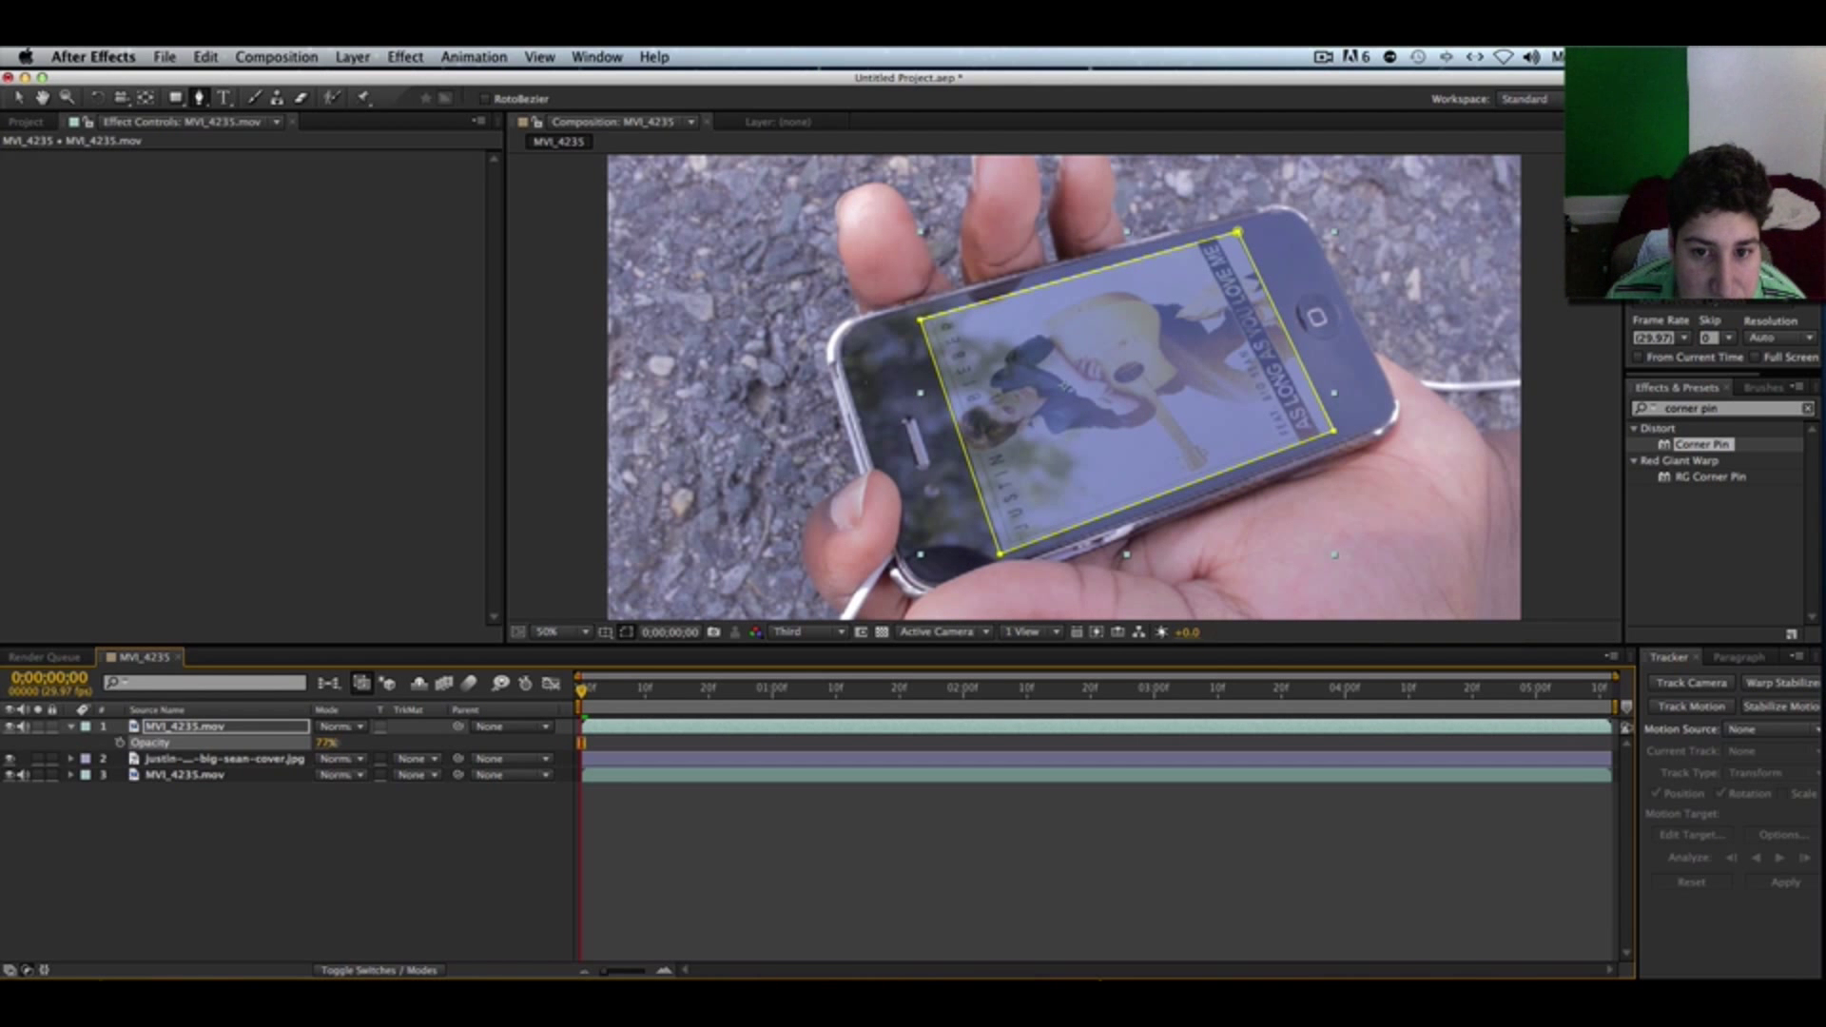
pyautogui.moveTo(334, 743)
pyautogui.mouseDown()
pyautogui.moveTo(371, 749)
pyautogui.moveTo(344, 746)
pyautogui.mouseUp()
pyautogui.click(333, 743)
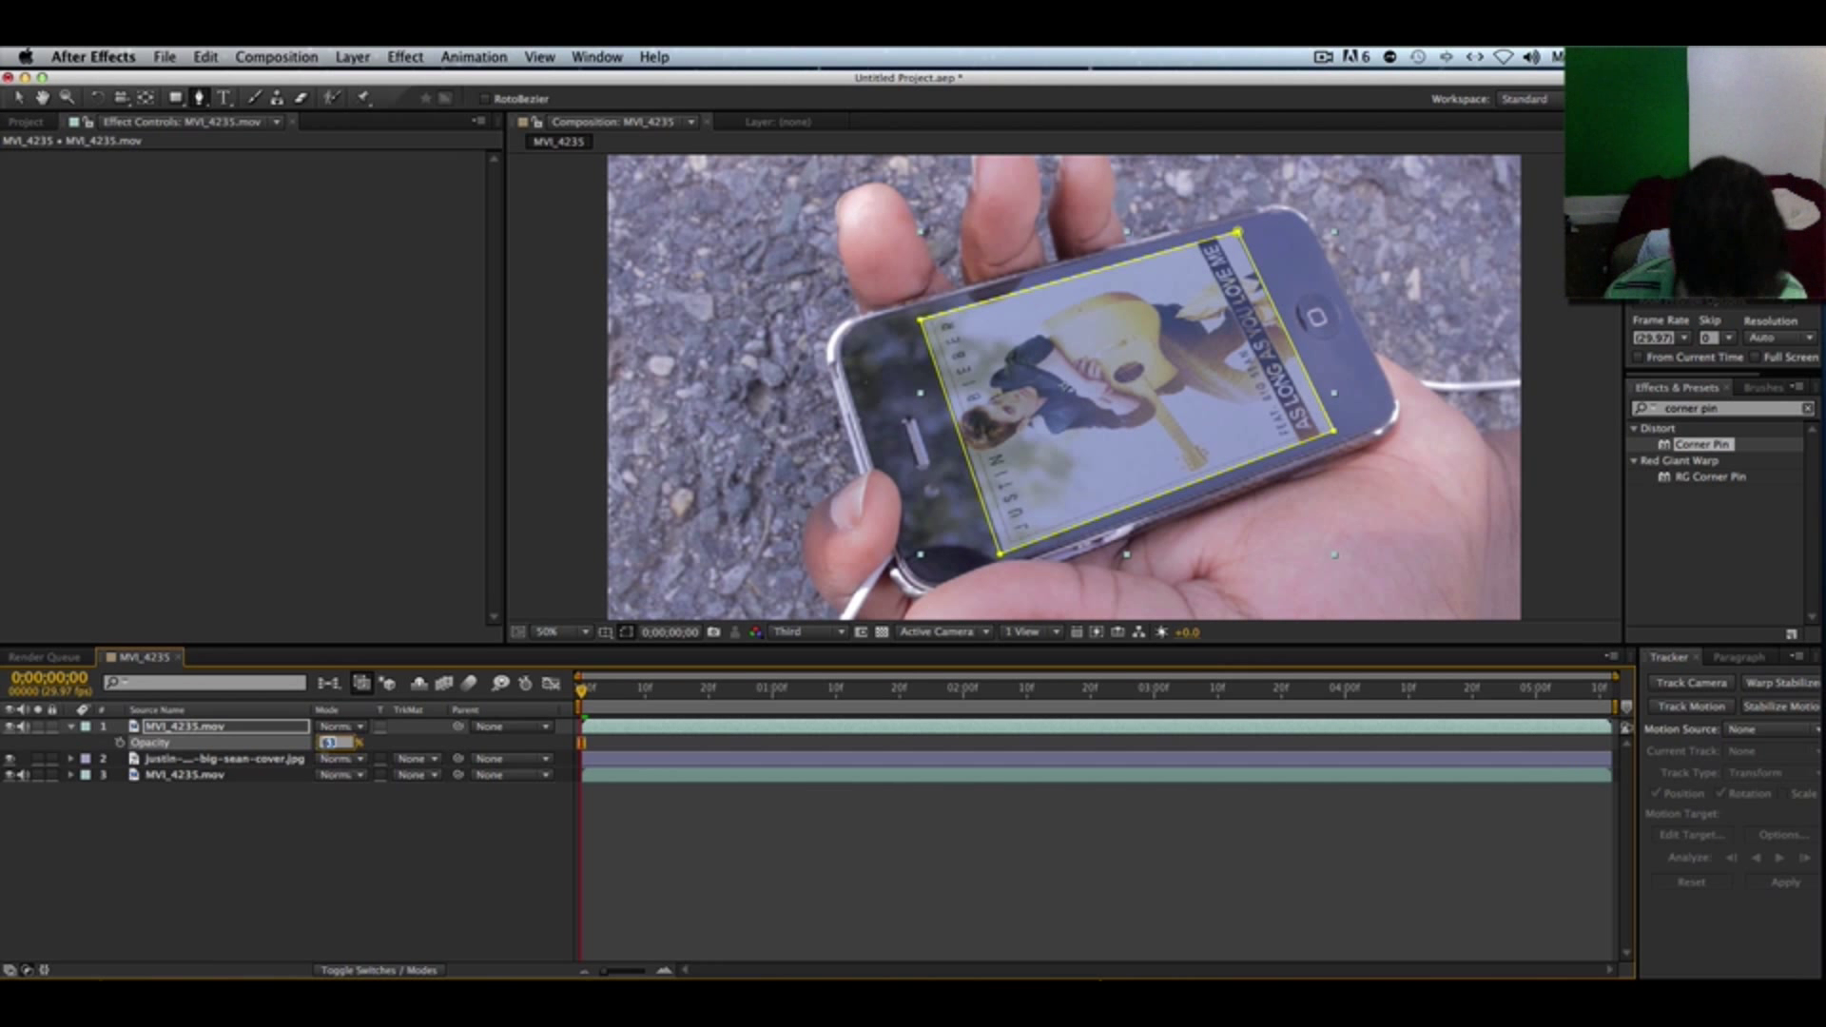
pyautogui.write('80')
pyautogui.press('Return')
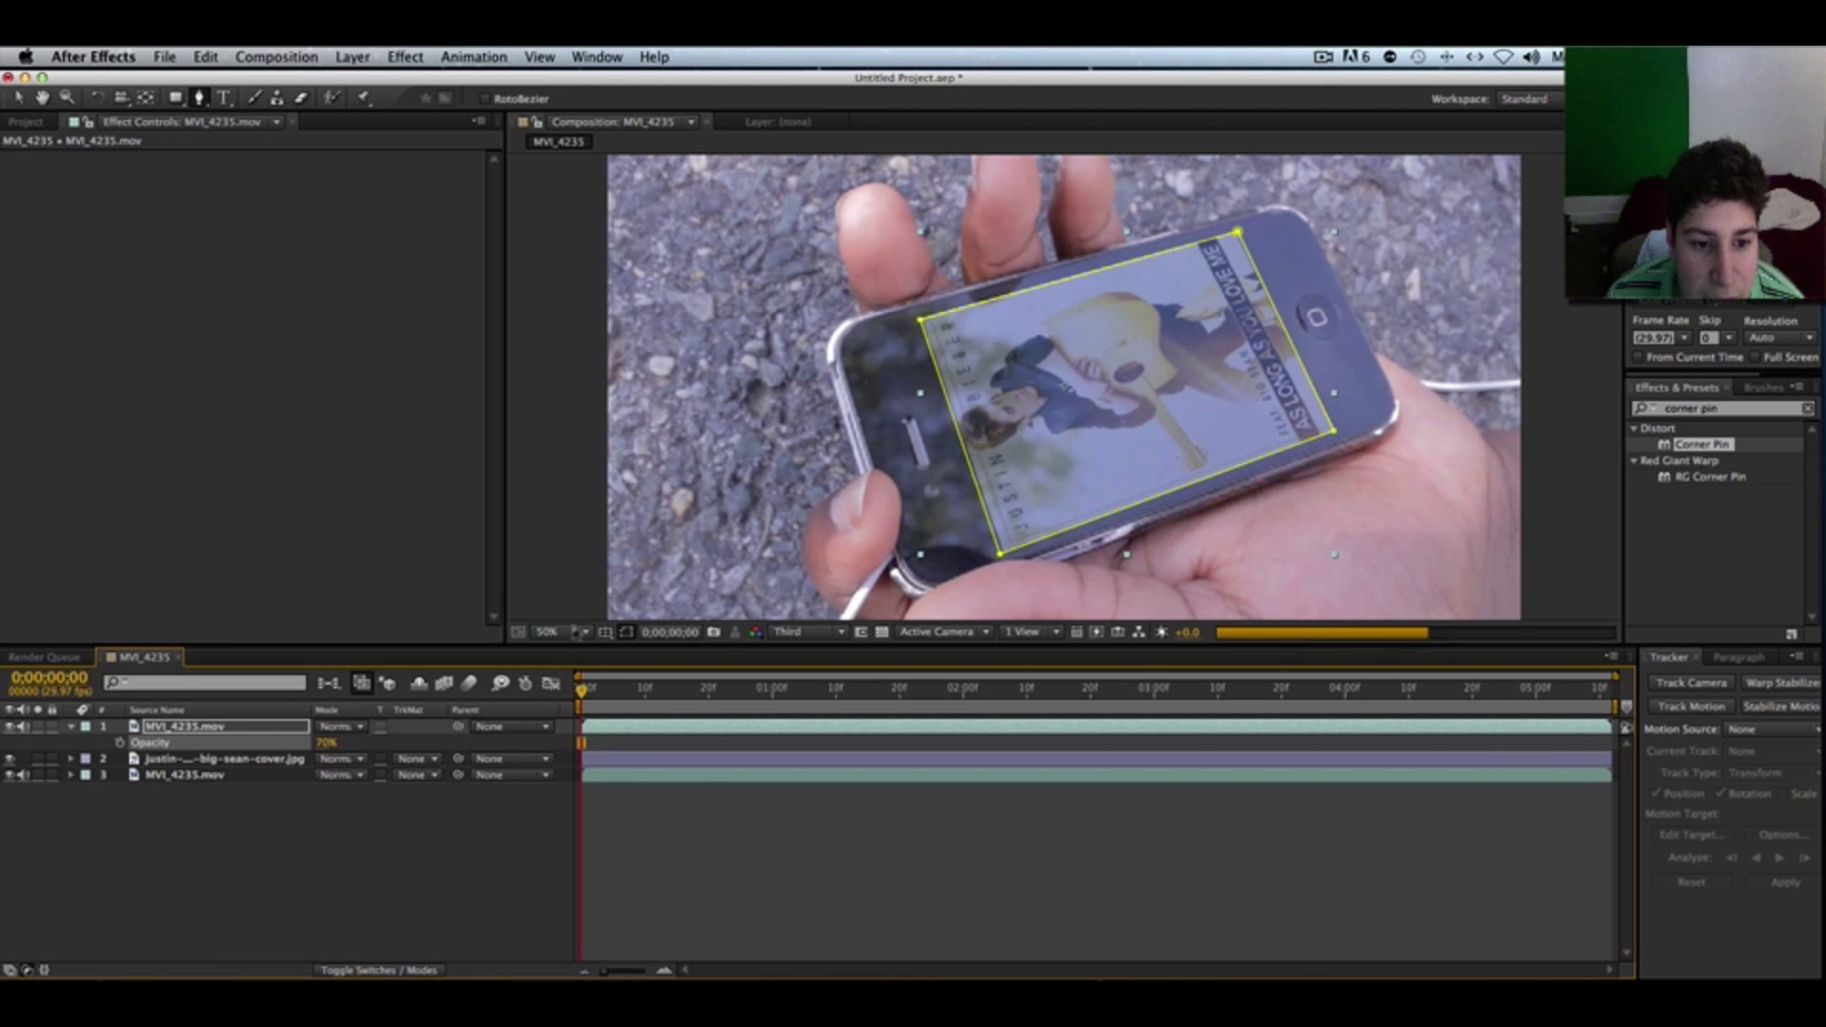
# - Set the composition view's magnification to Fit up to 100%
pyautogui.click(575, 632)
pyautogui.click(592, 666)
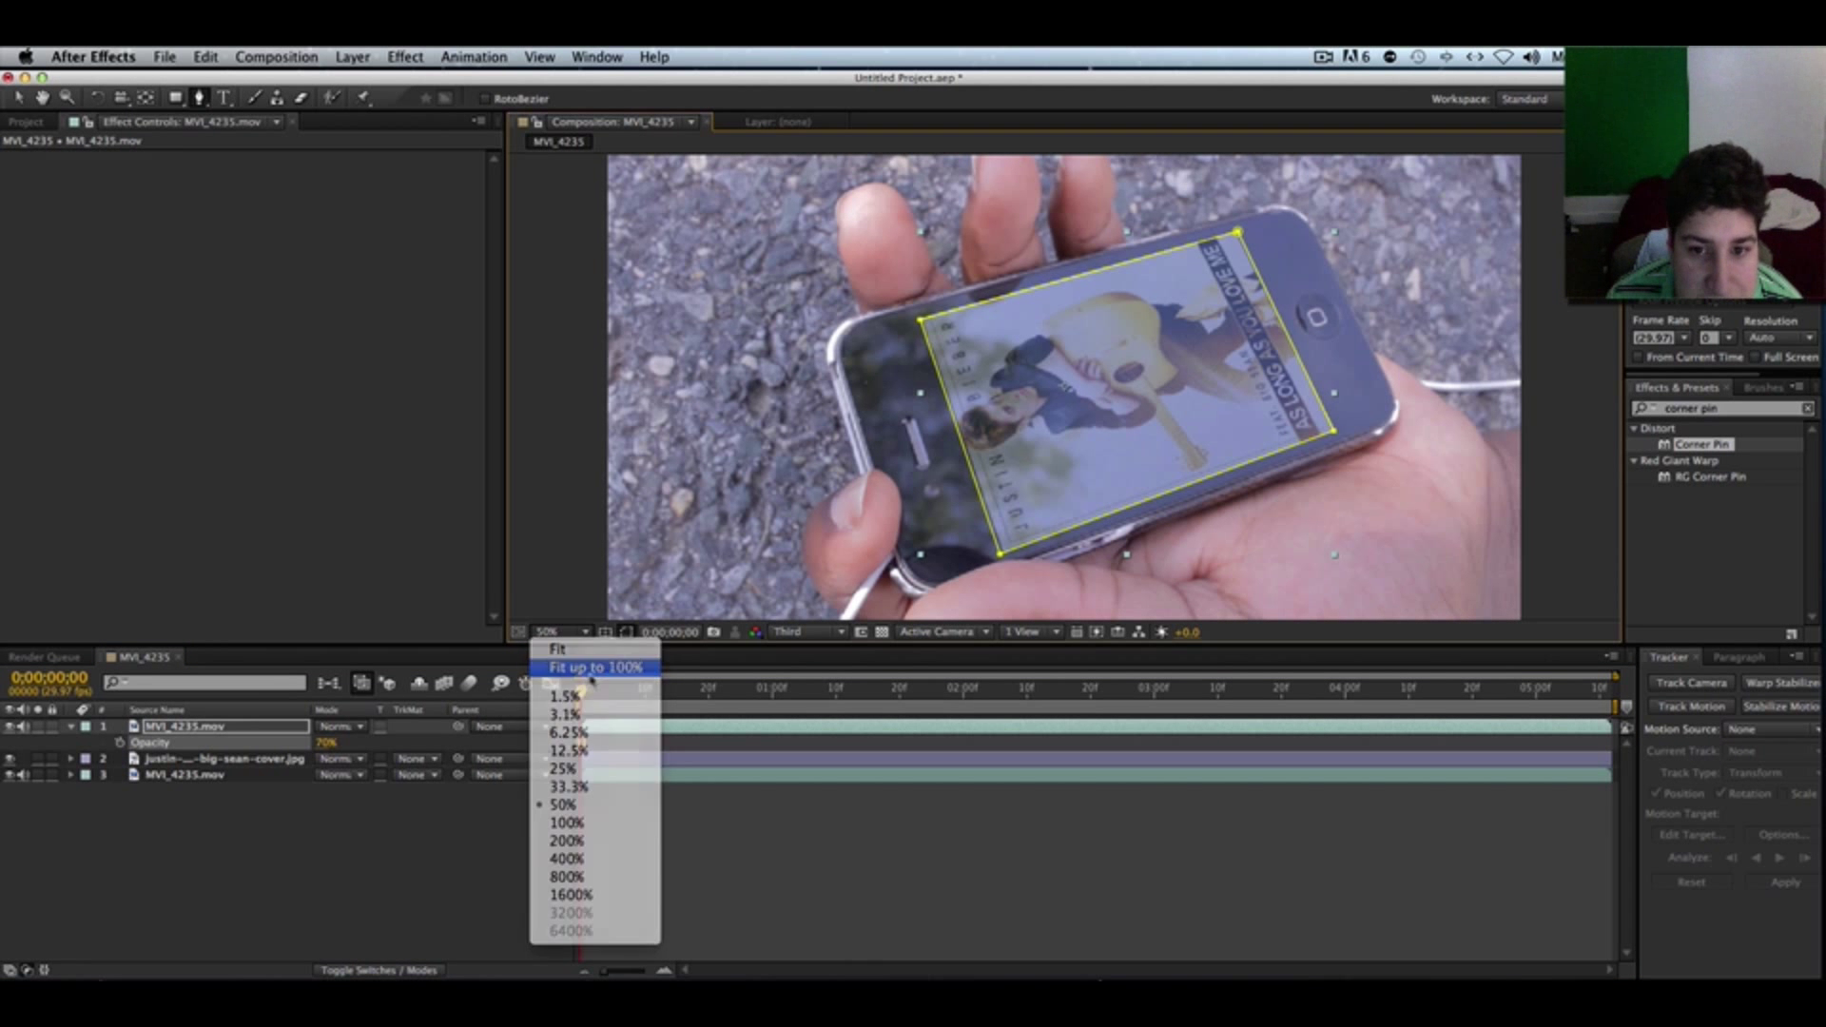
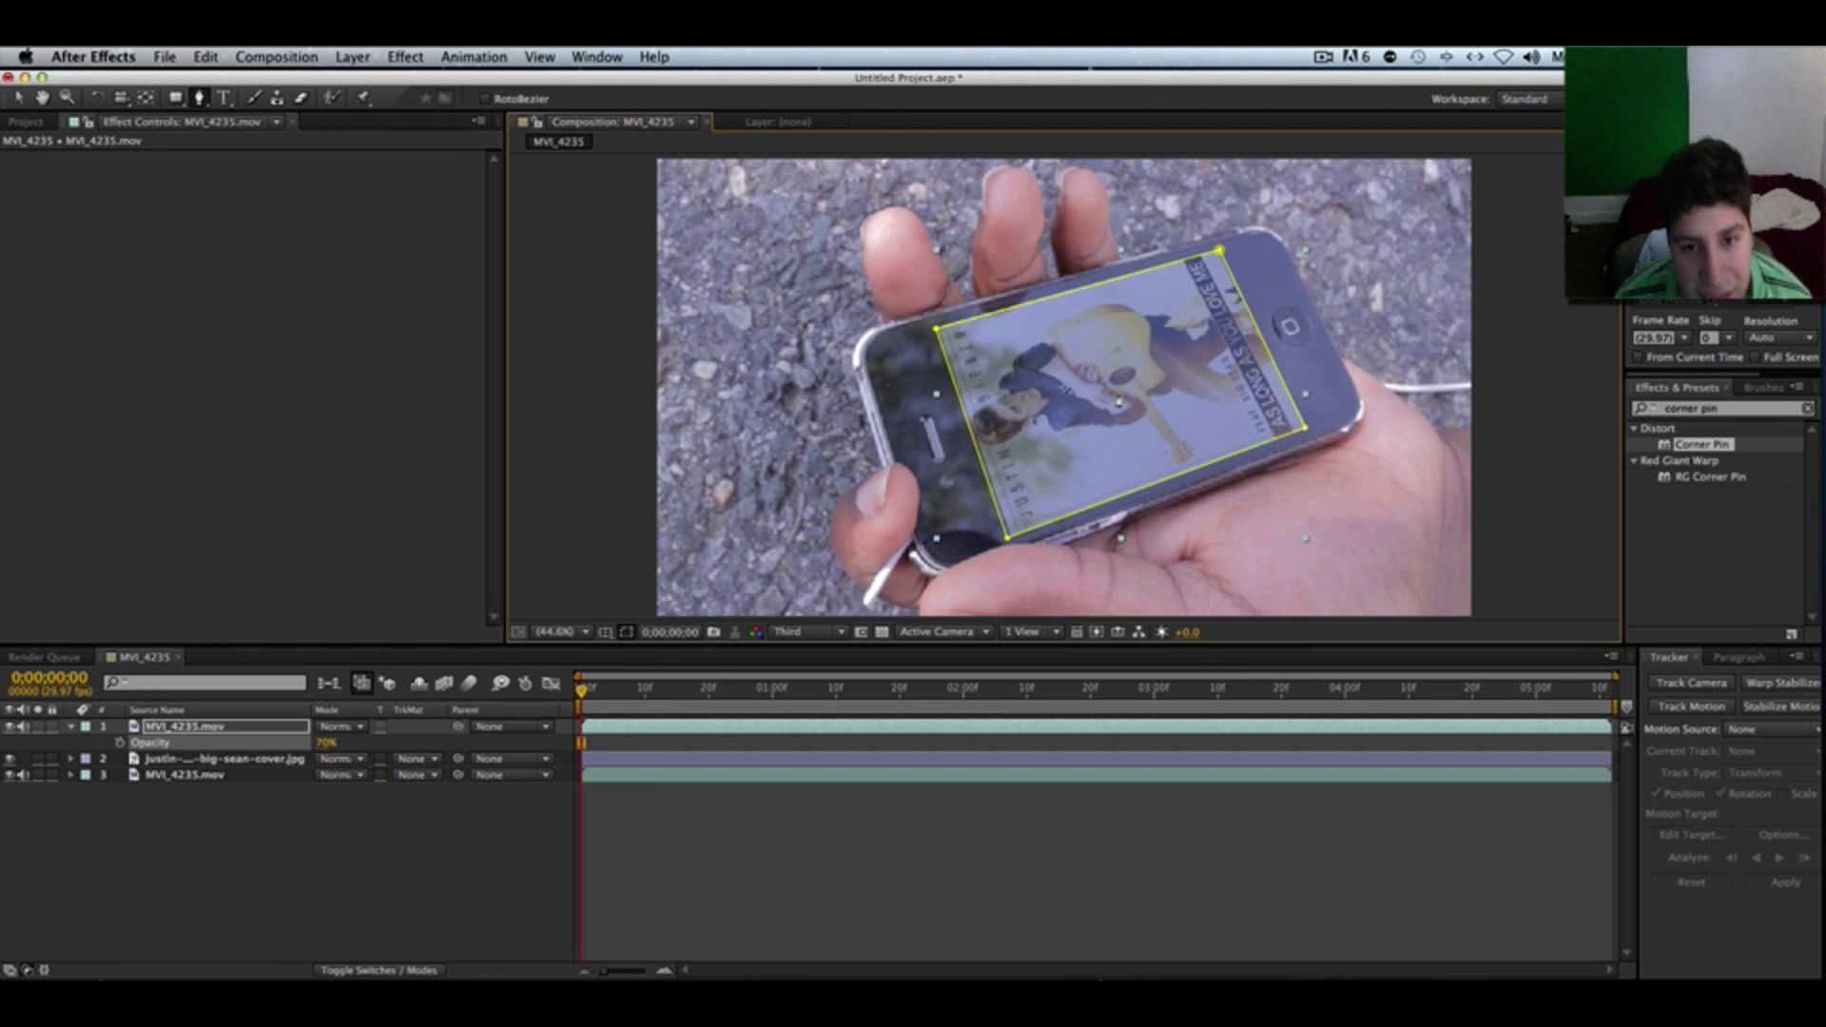
pyautogui.scroll(-7, 1122, 401)
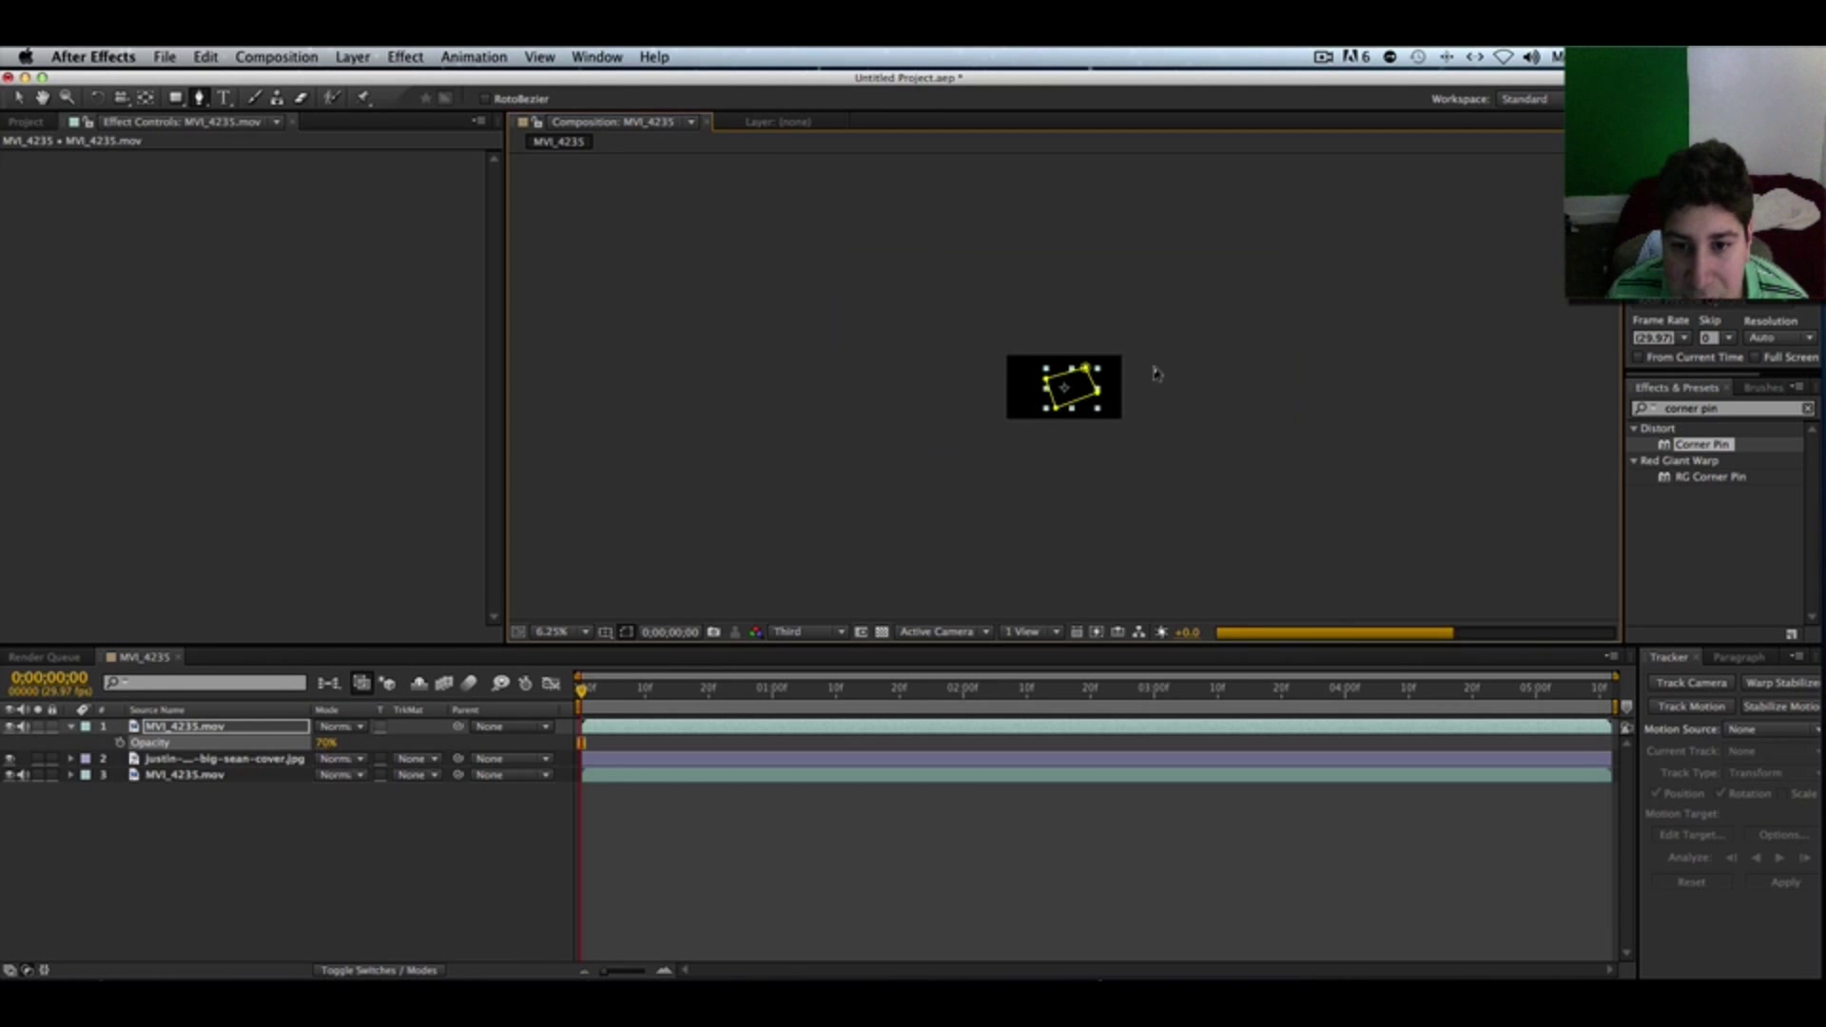
pyautogui.scroll(4, 549, 636)
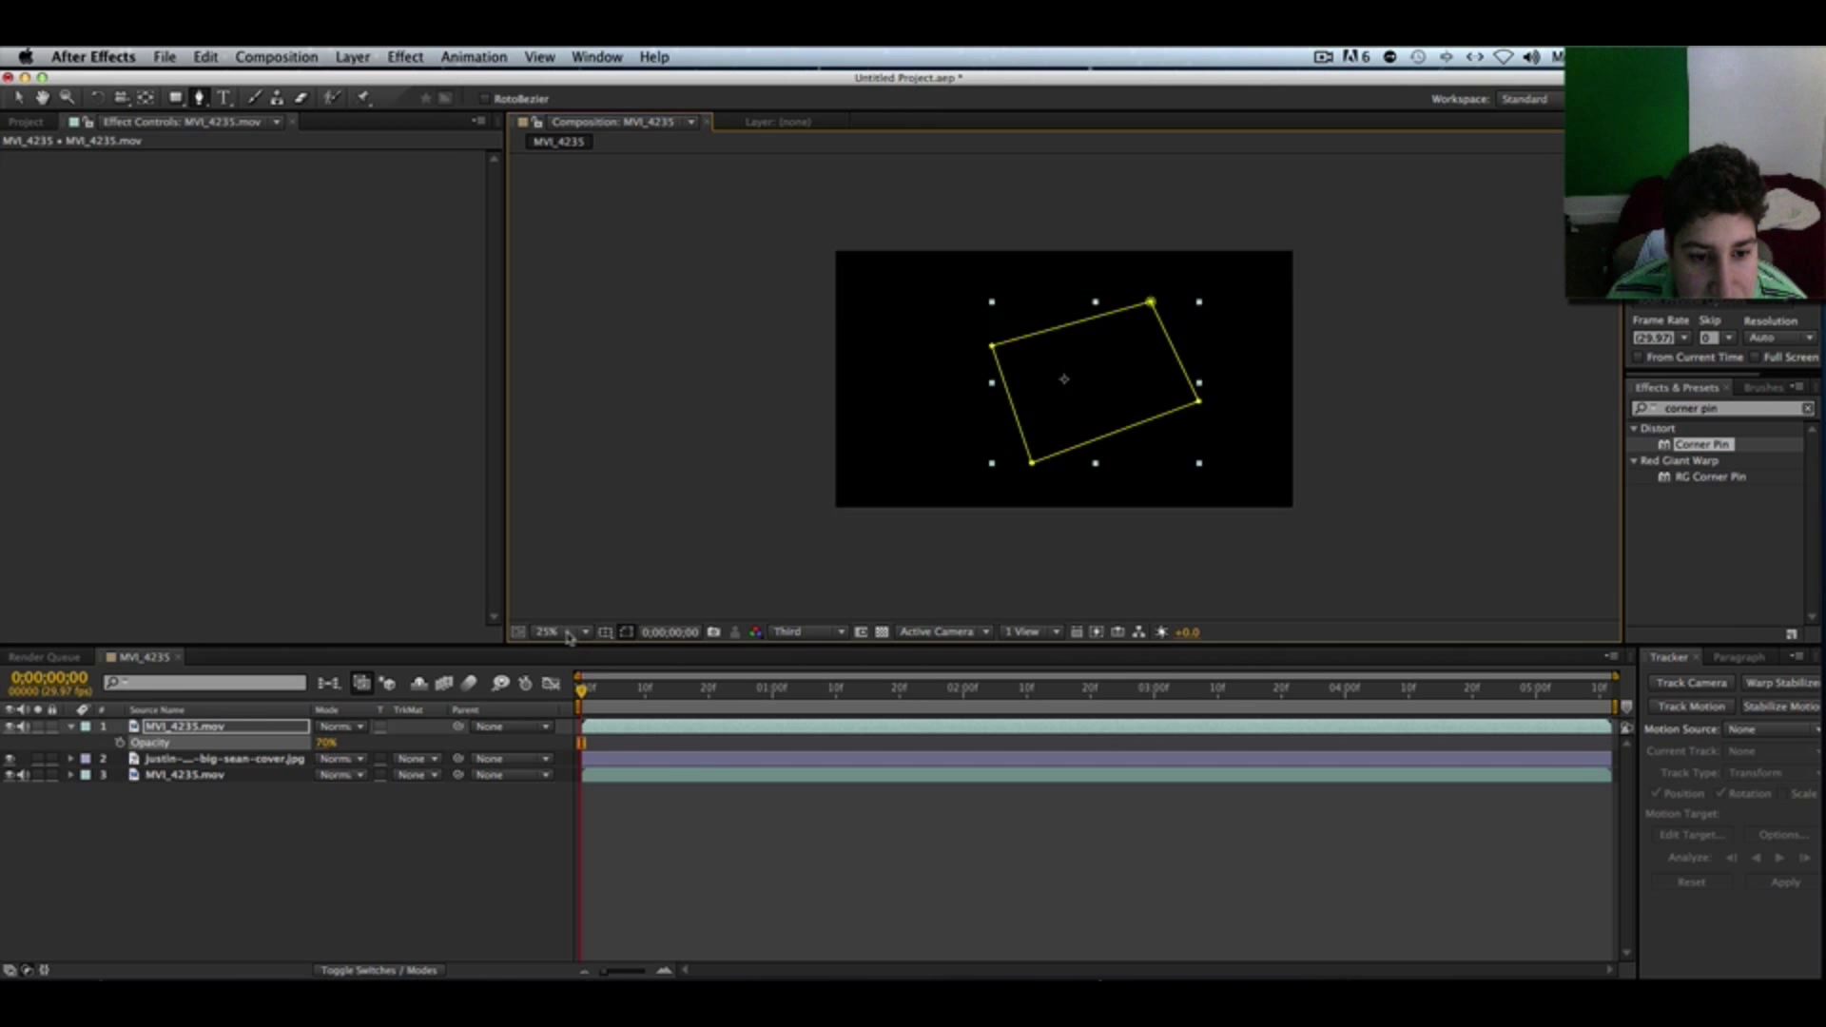
pyautogui.click(568, 633)
pyautogui.click(596, 667)
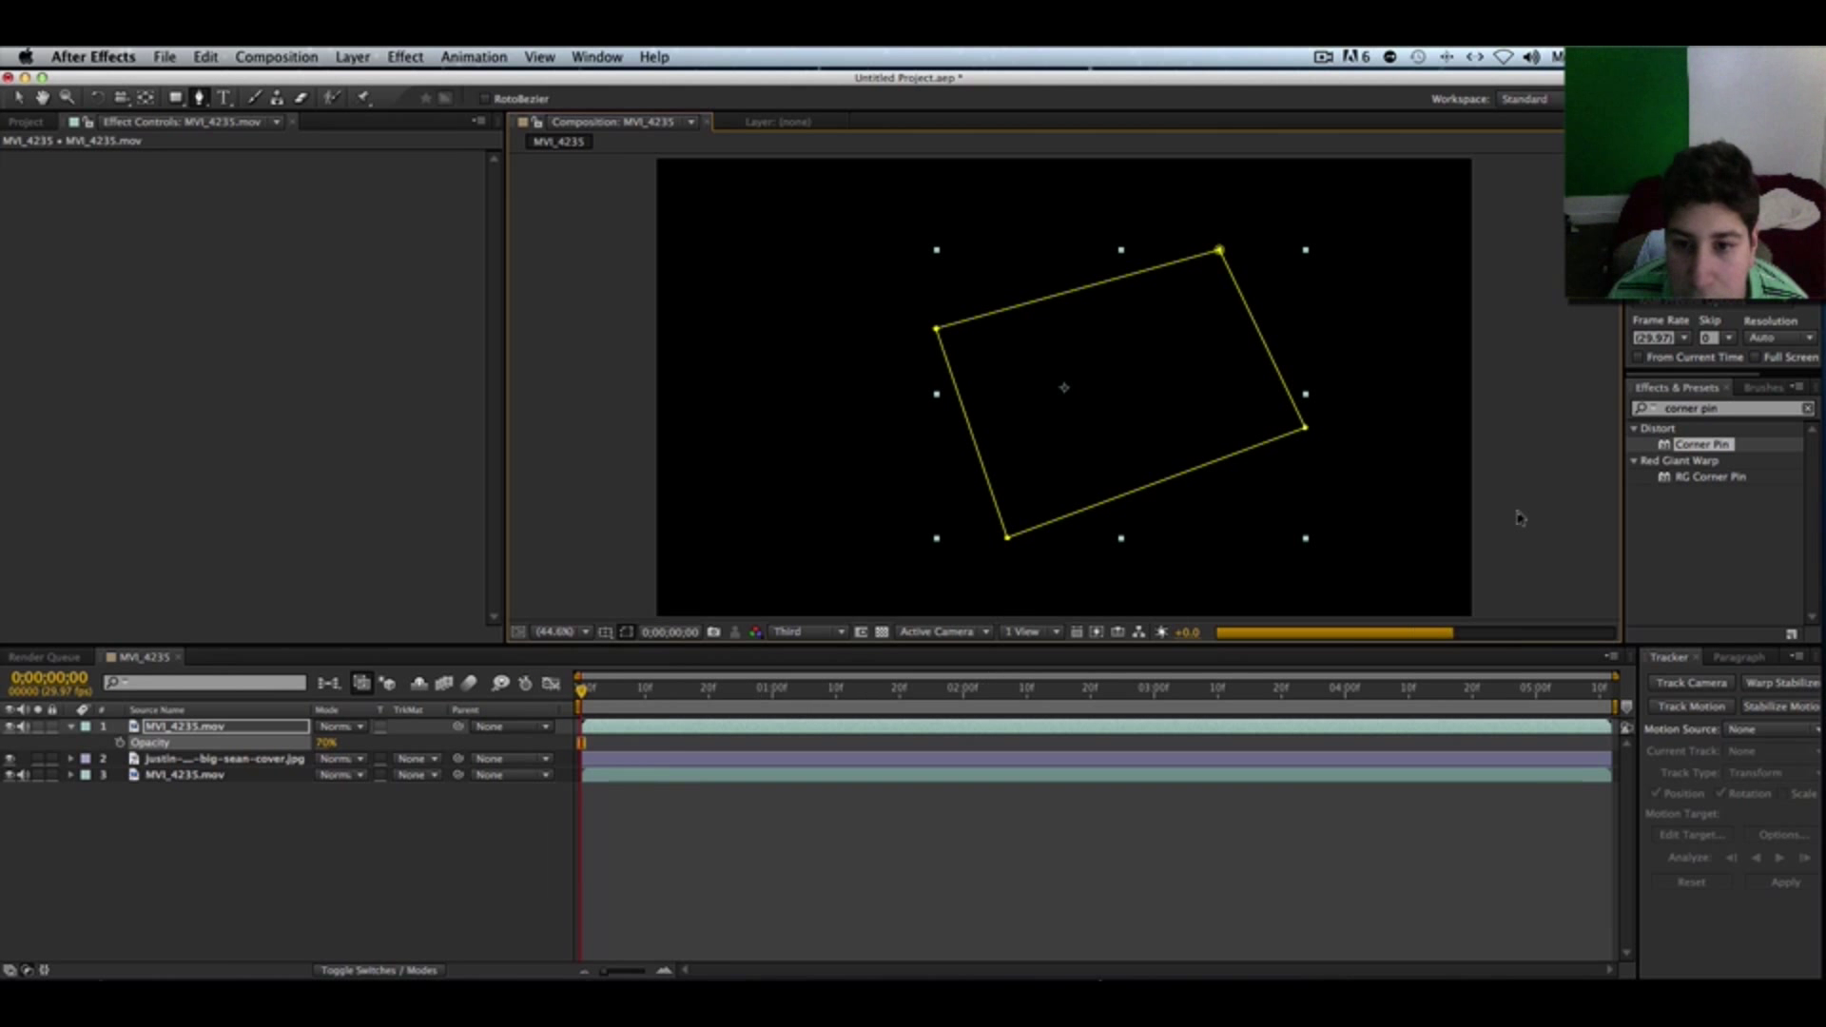
# - Search the effects for "warp" and apply the Distort Wave Warp effect to the top footage copy
pyautogui.click(1735, 415)
pyautogui.moveTo(1736, 415); pyautogui.dragTo(1606, 411)
pyautogui.press('BackSpace')
pyautogui.click(1643, 408)
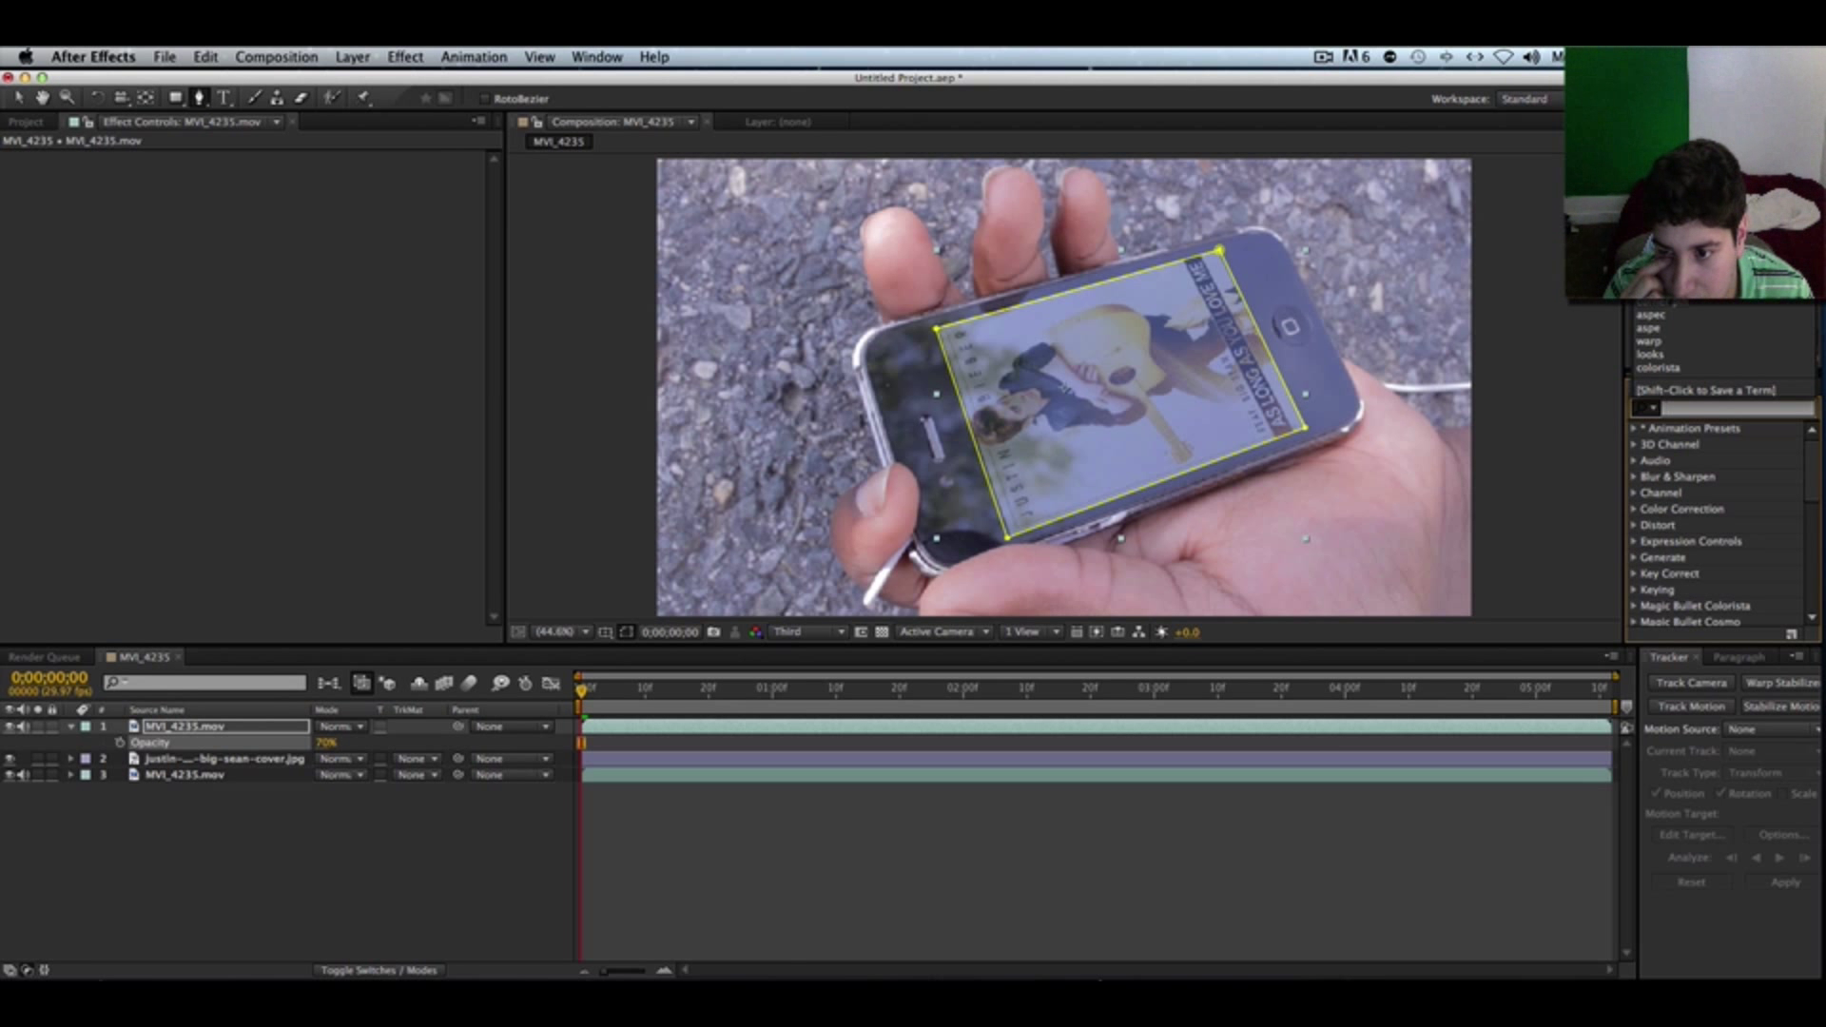
pyautogui.press('Escape')
pyautogui.write('war')
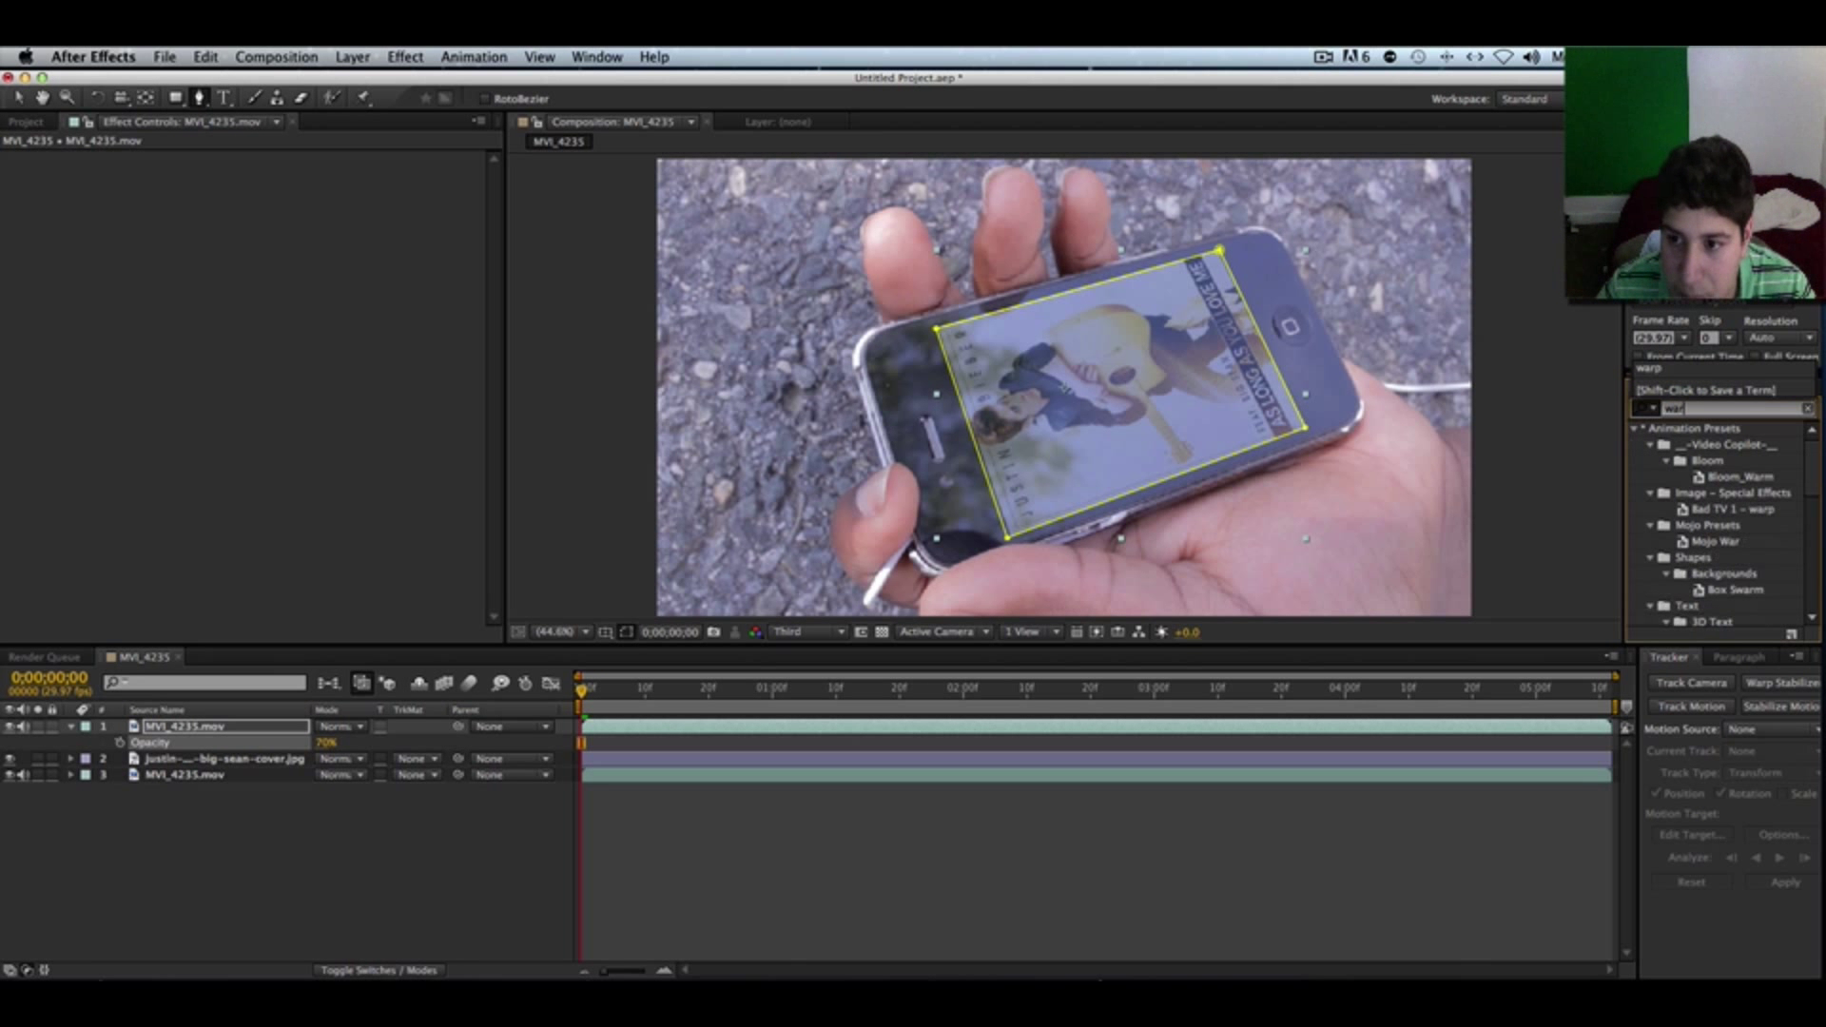
pyautogui.write('p')
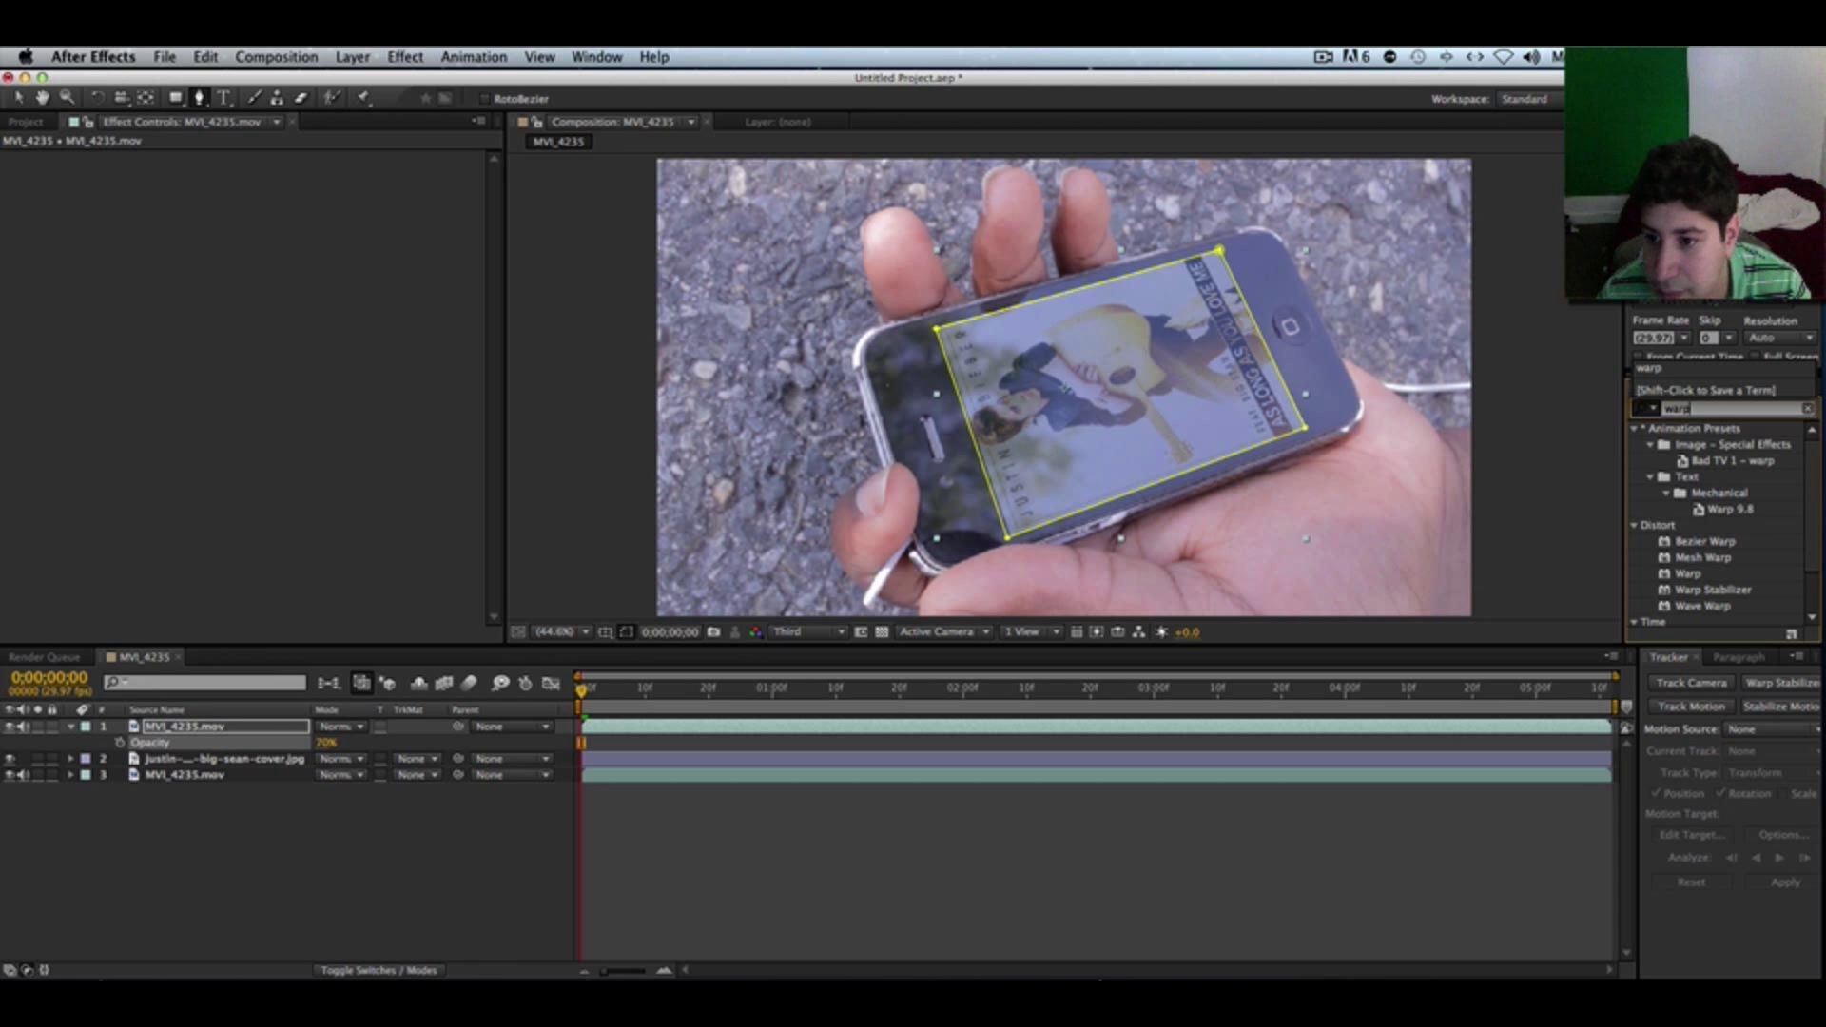
pyautogui.doubleClick(1712, 606)
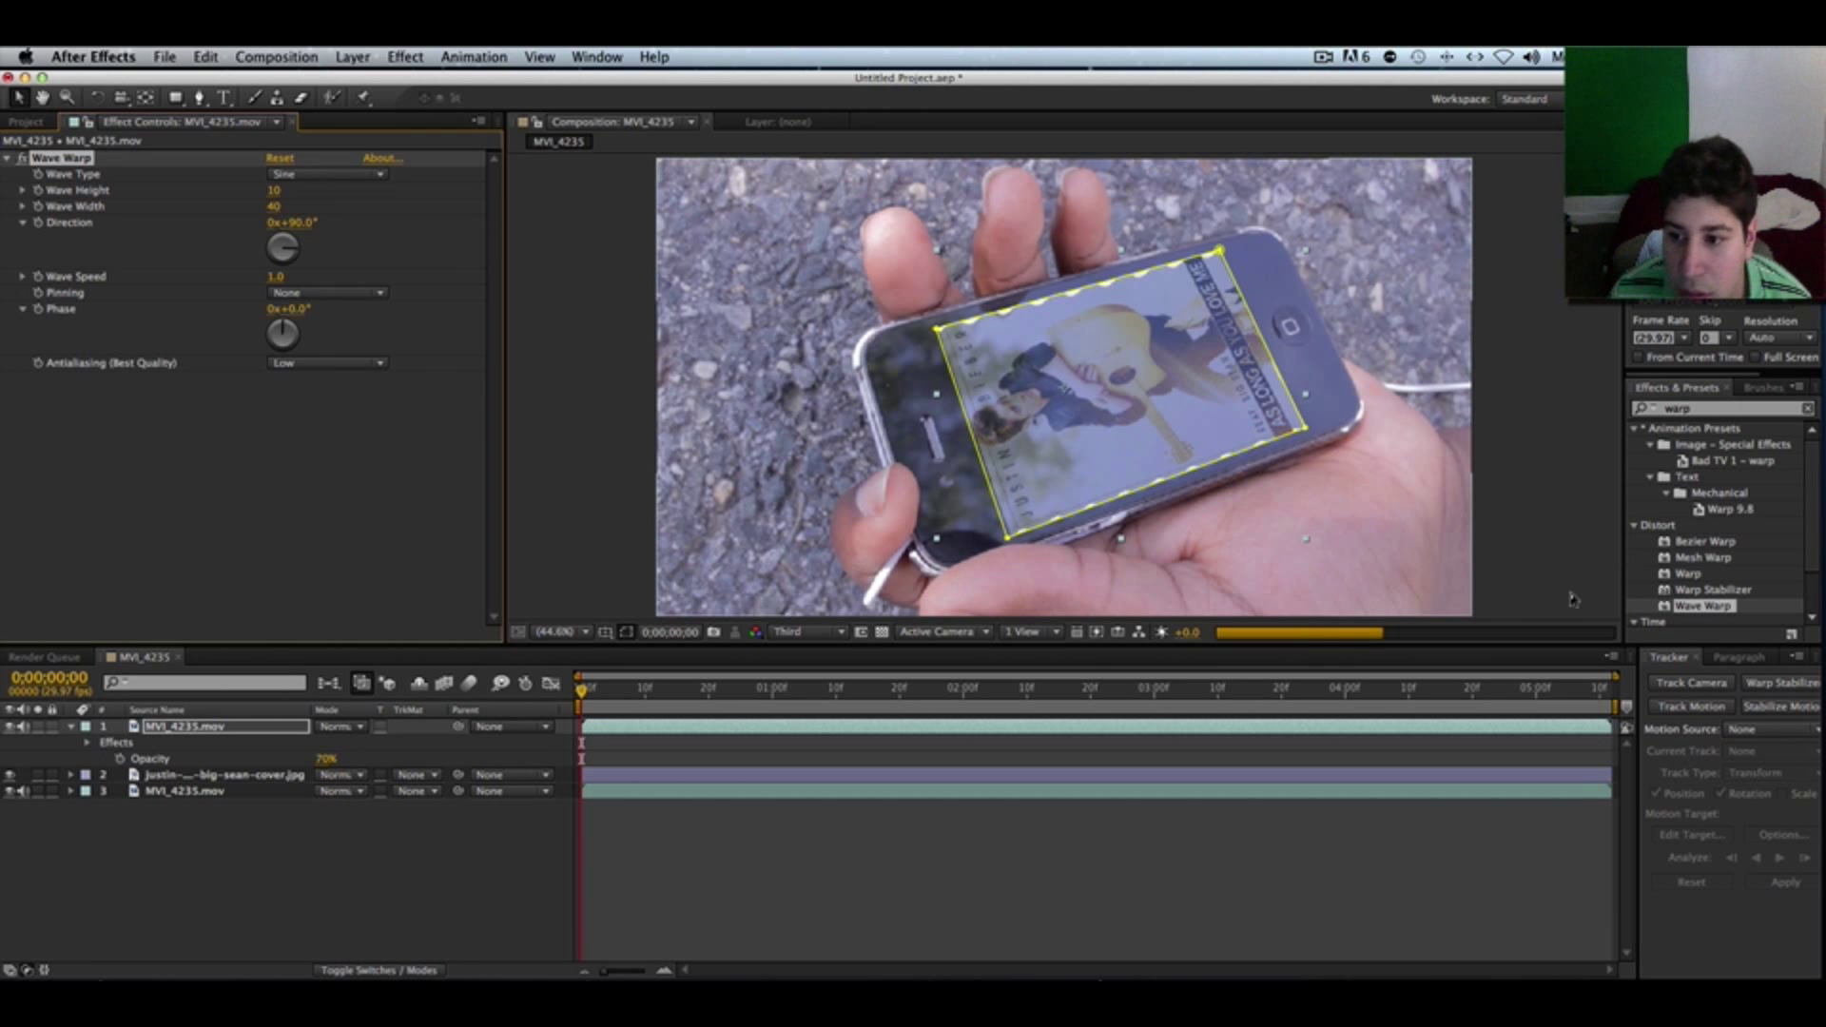
# - Apply the Wave Warp effect to the album cover layer as well
pyautogui.click(992, 749)
pyautogui.click(738, 728)
pyautogui.click(721, 751)
pyautogui.click(708, 778)
pyautogui.hotkey('ctrl', 'v')
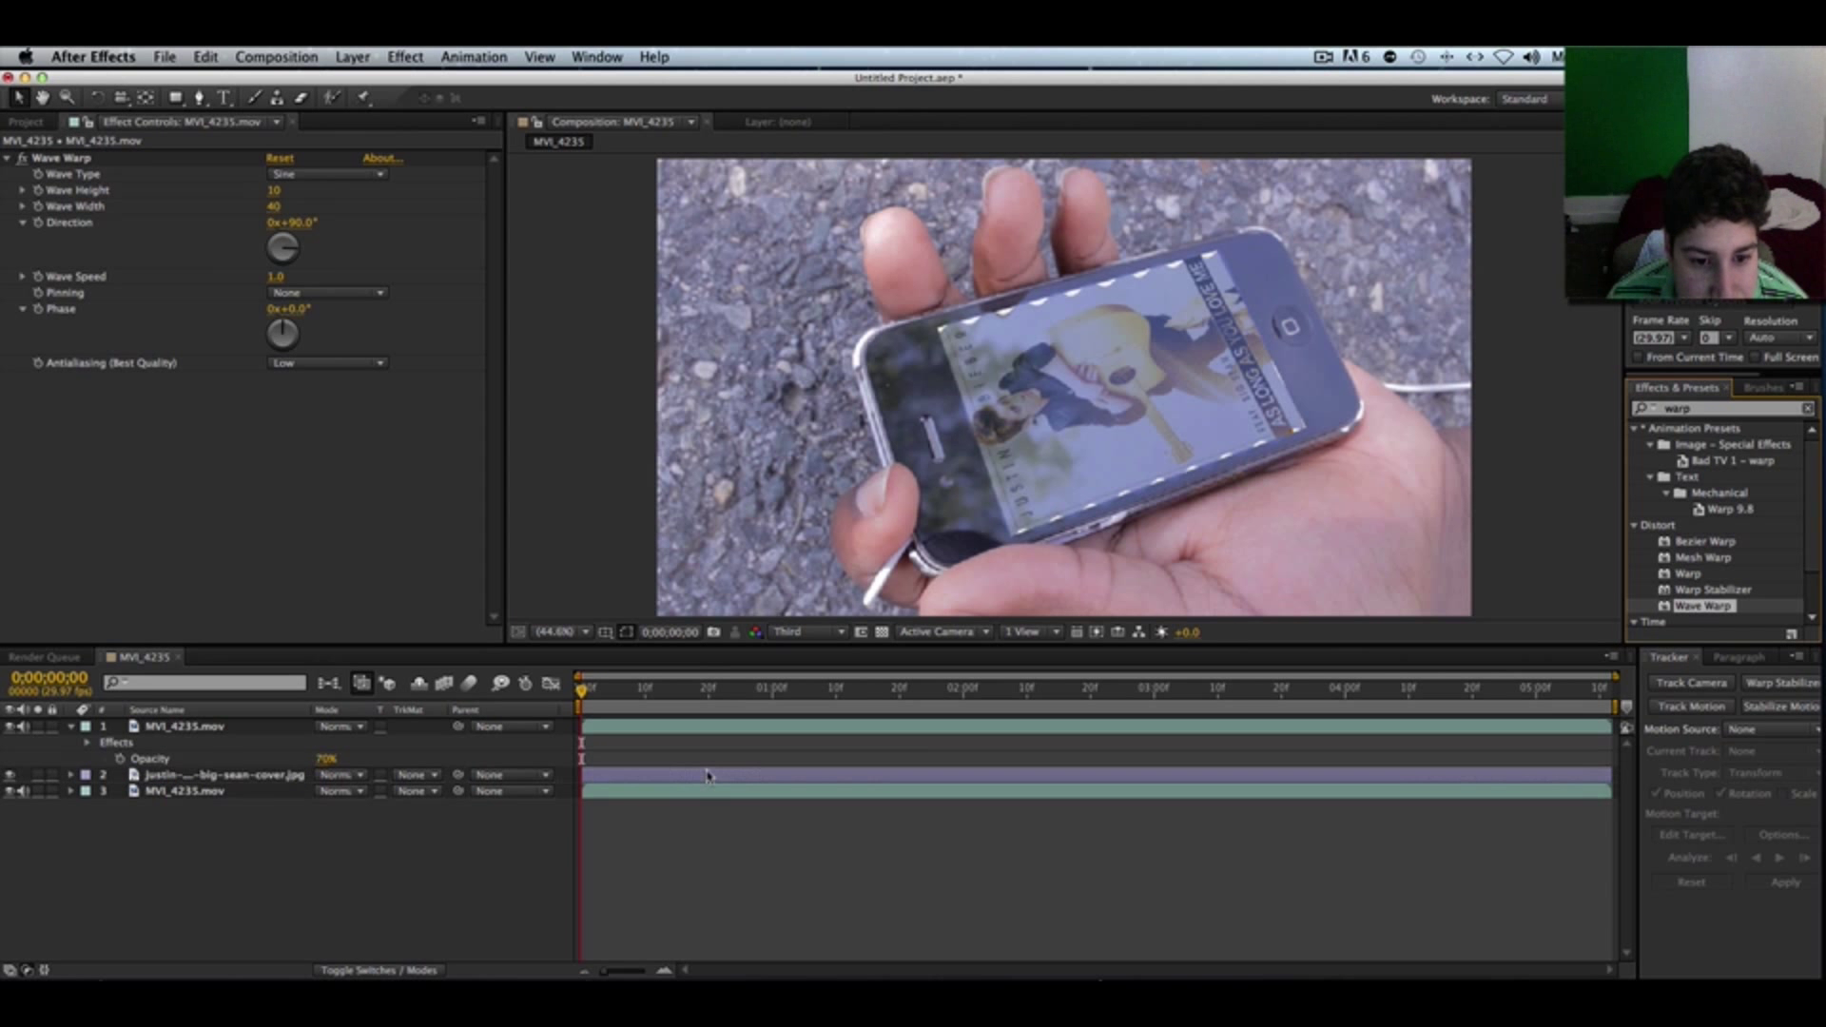
# - Try a Wave Warp direction of 195° and the Noise wave type on the top footage copy
pyautogui.click(704, 730)
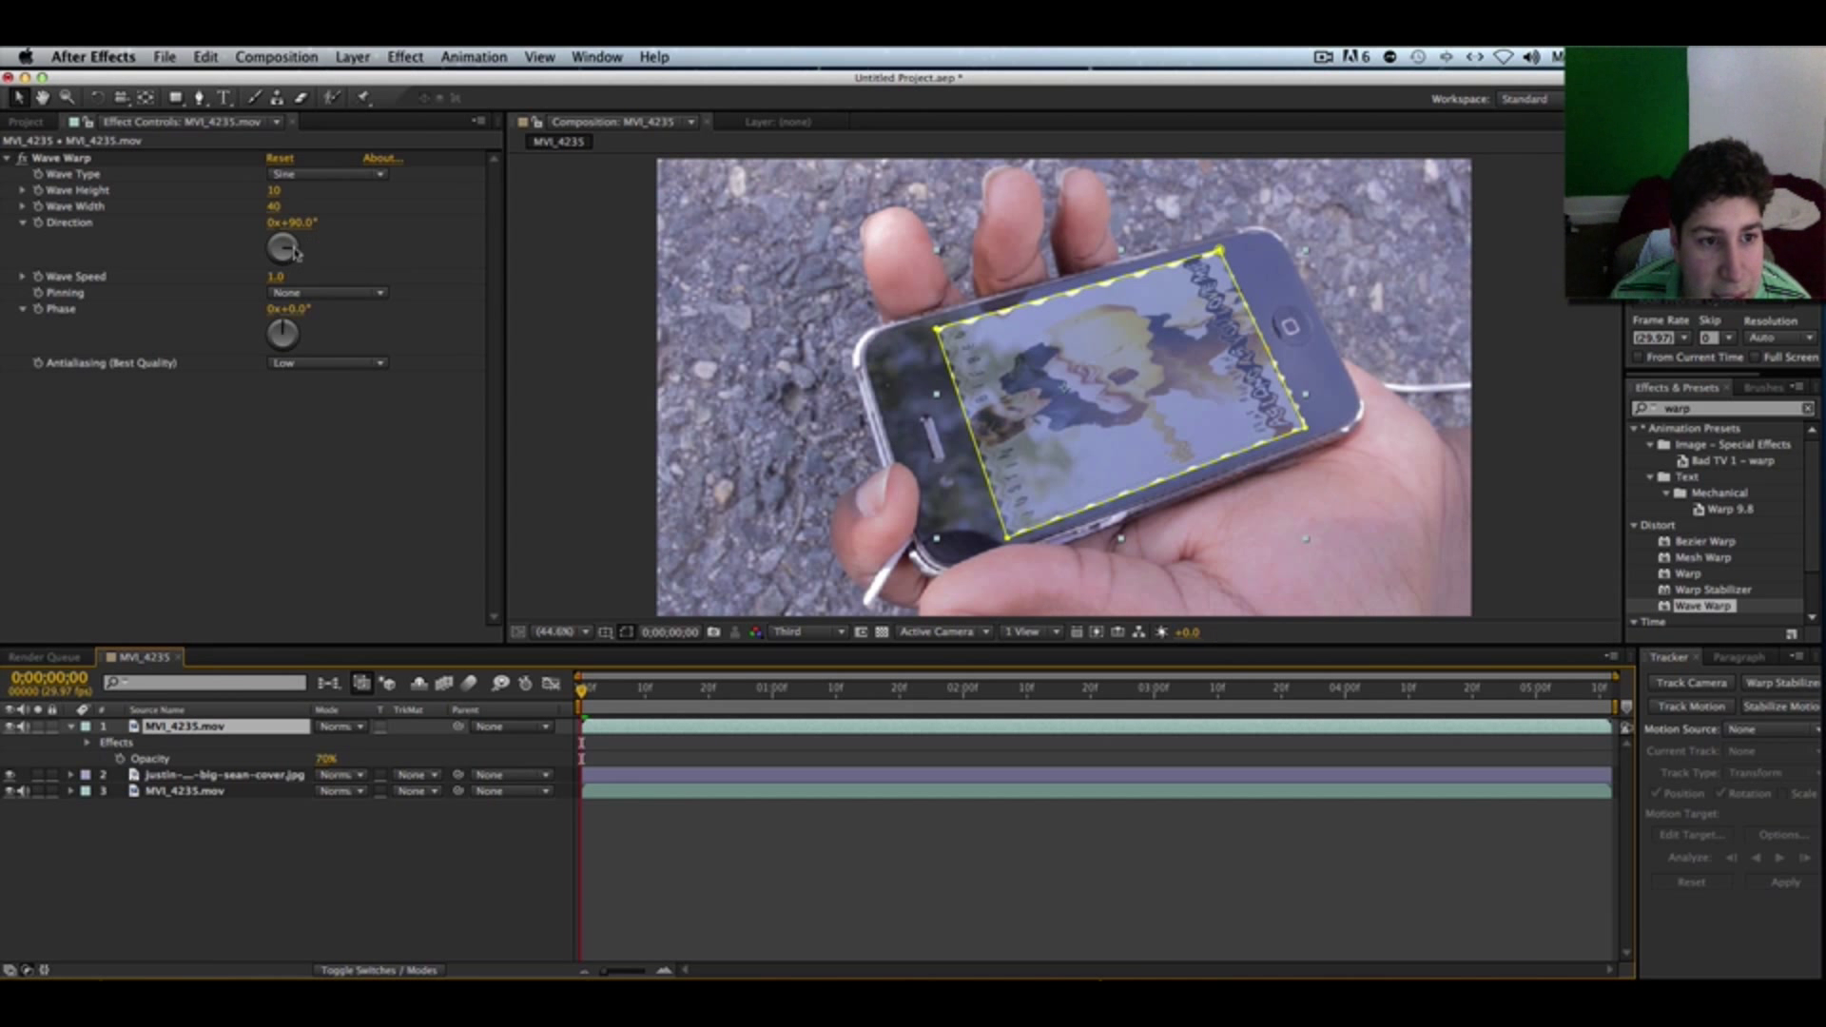
pyautogui.moveTo(299, 250); pyautogui.dragTo(279, 266)
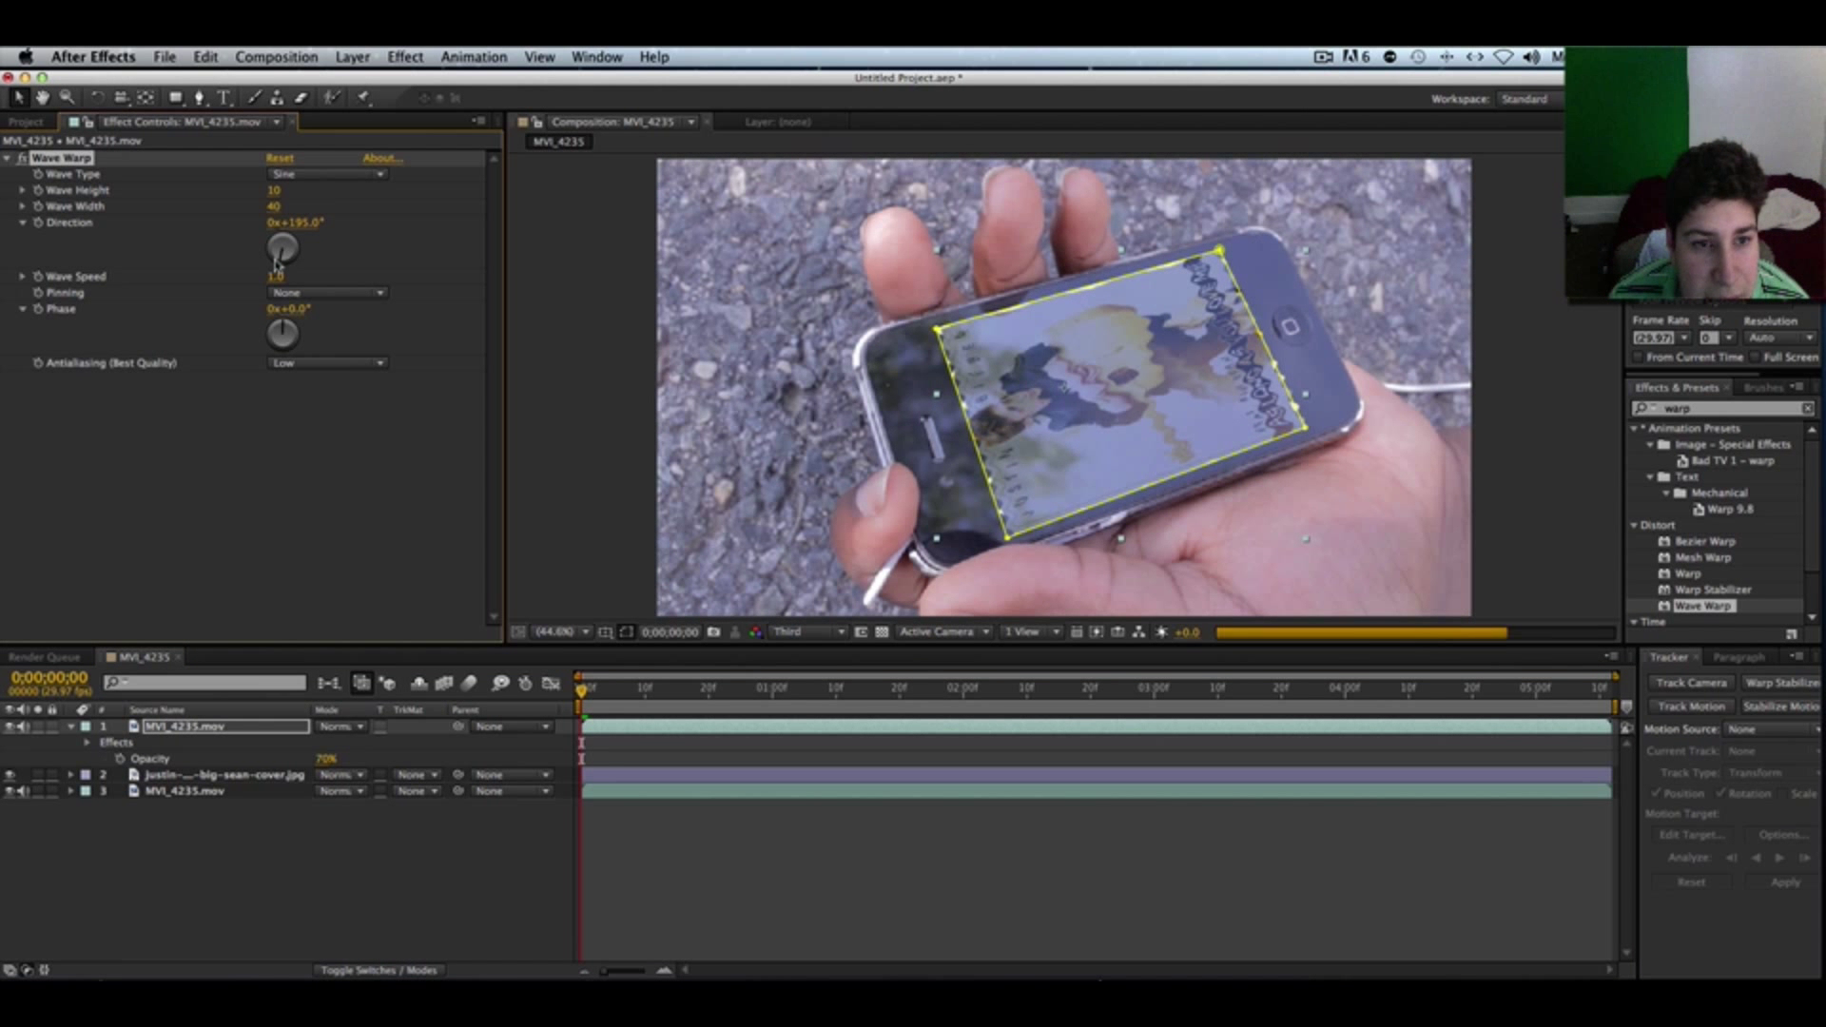
pyautogui.click(290, 363)
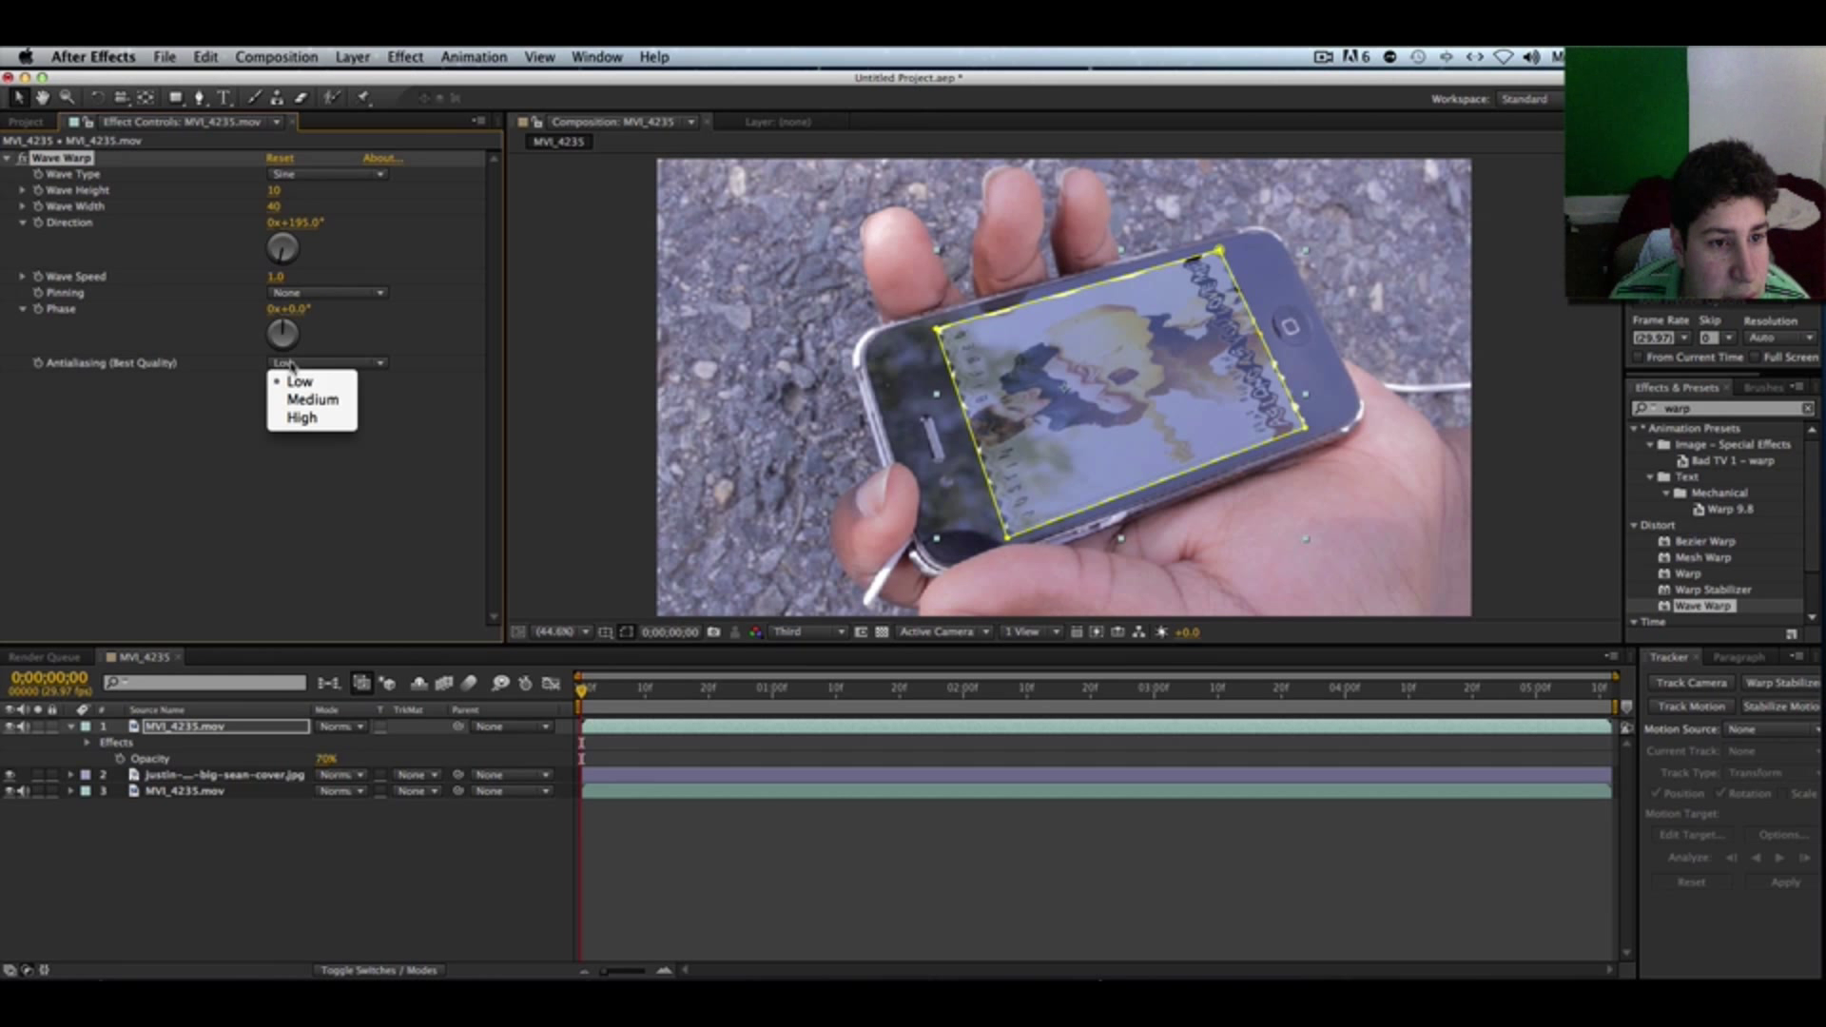
pyautogui.click(317, 301)
pyautogui.click(317, 297)
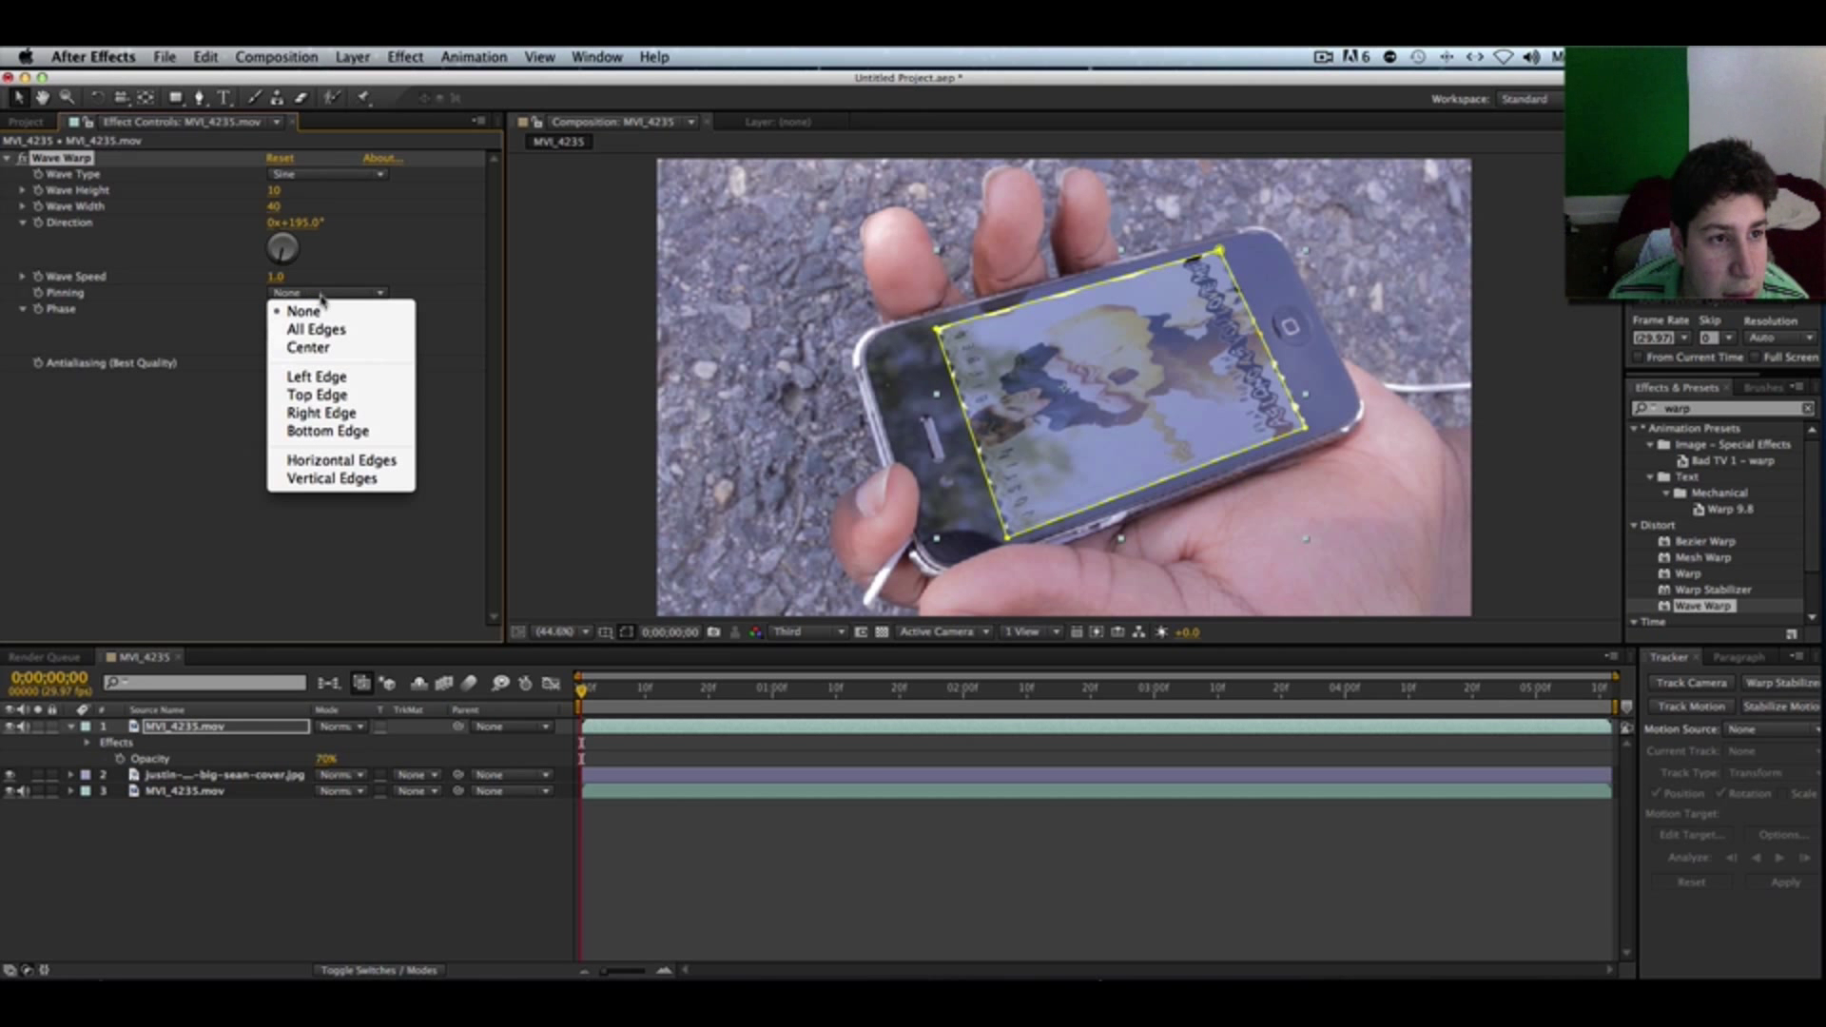
pyautogui.click(328, 177)
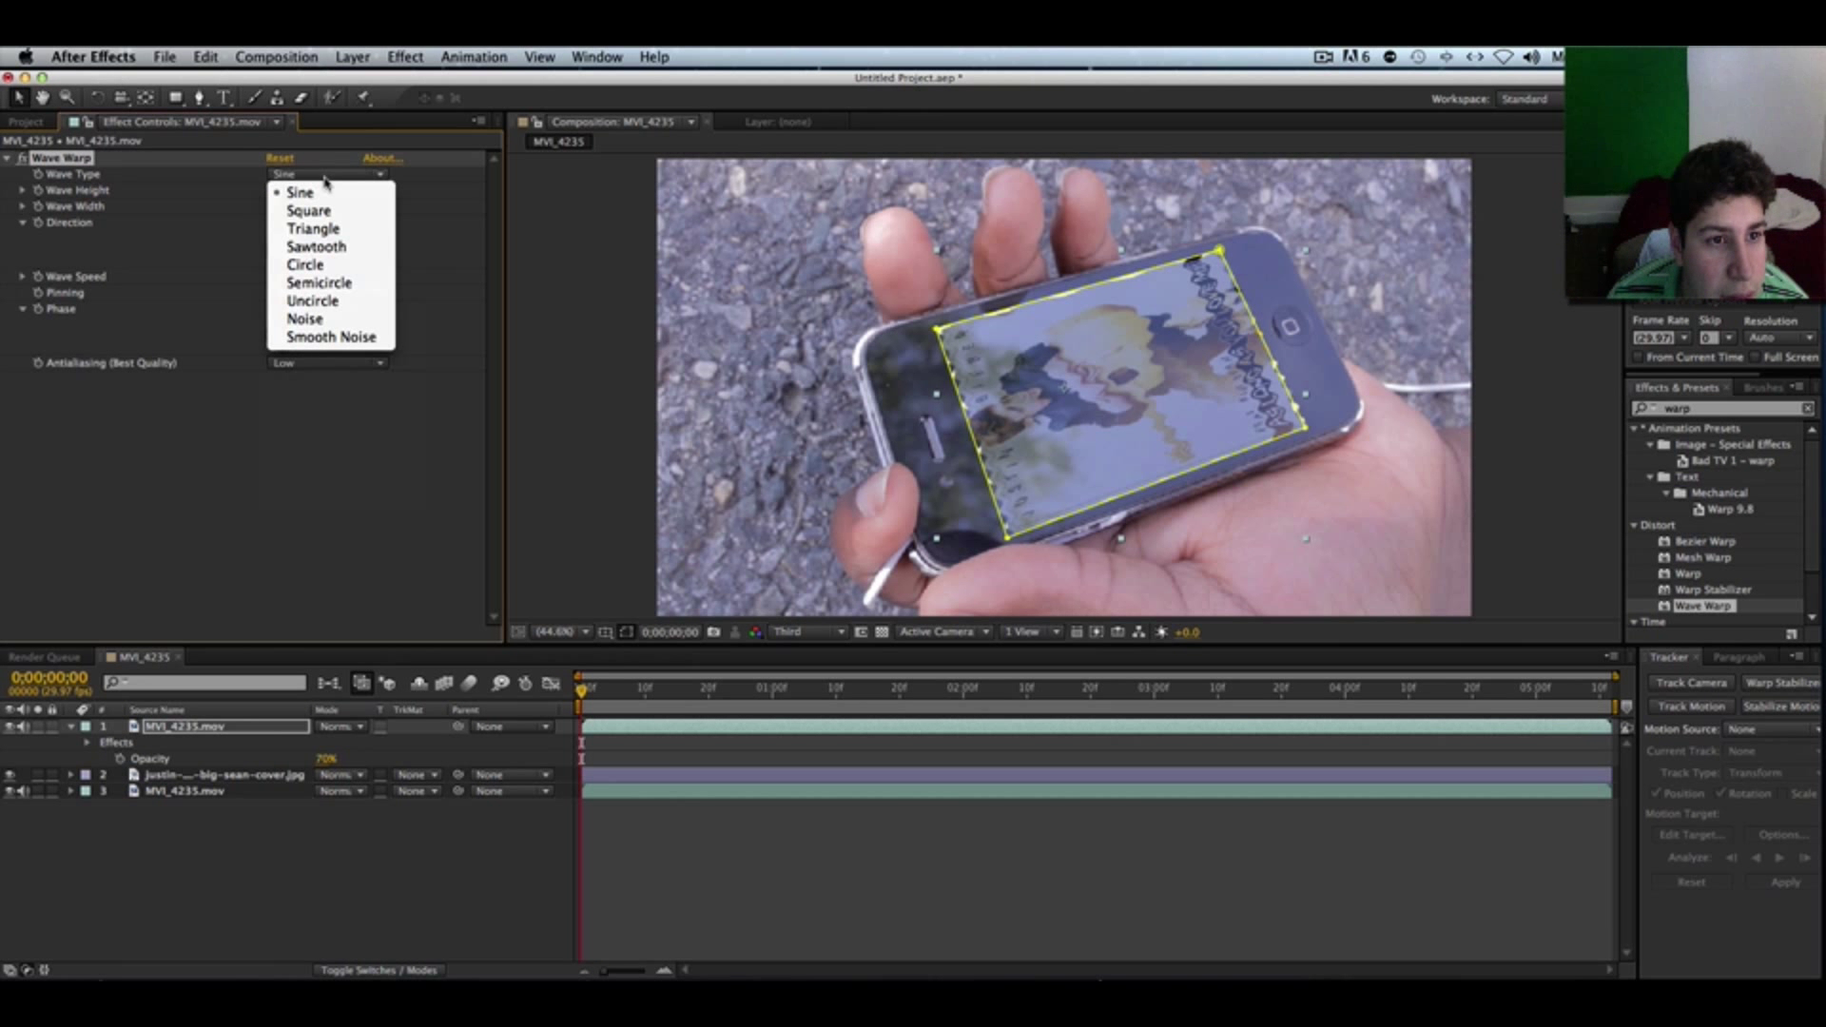
pyautogui.click(320, 324)
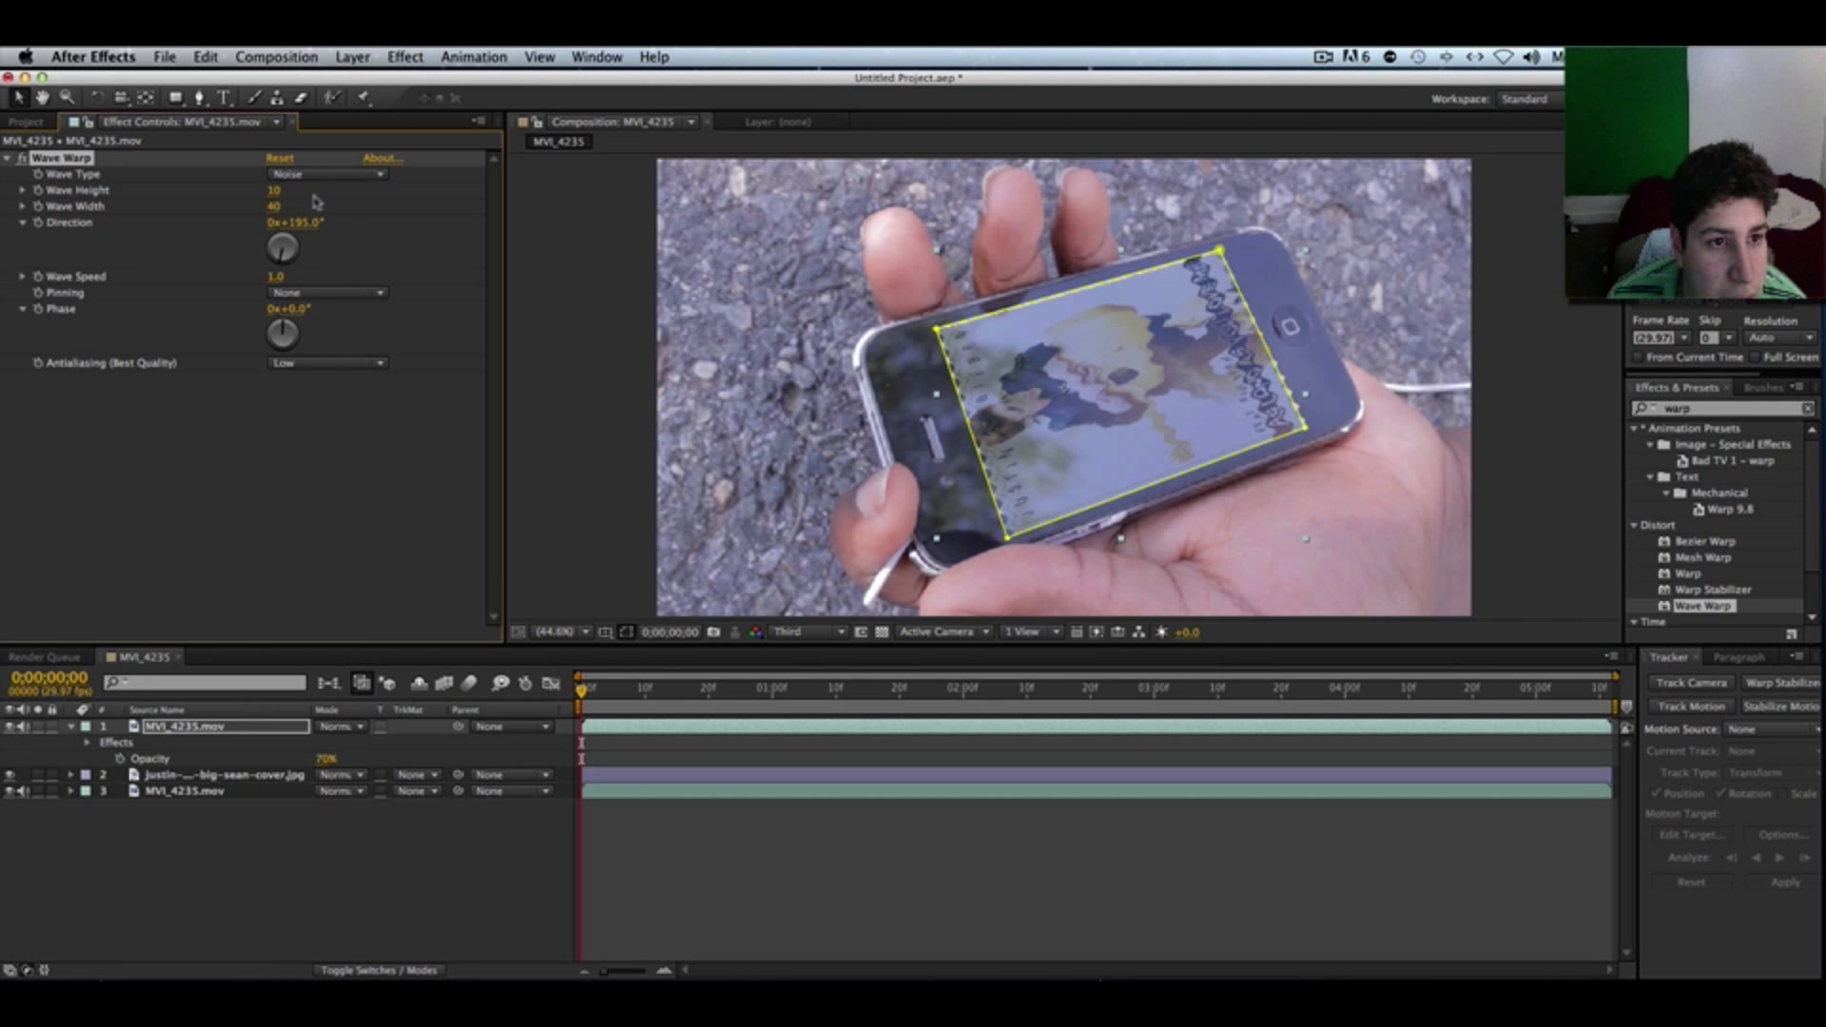
# - Try direction 321° and phase 130° for the top footage copy's Wave Warp, and delete the effect from that layer
pyautogui.moveTo(273, 248); pyautogui.dragTo(272, 235)
pyautogui.moveTo(312, 311); pyautogui.dragTo(314, 343)
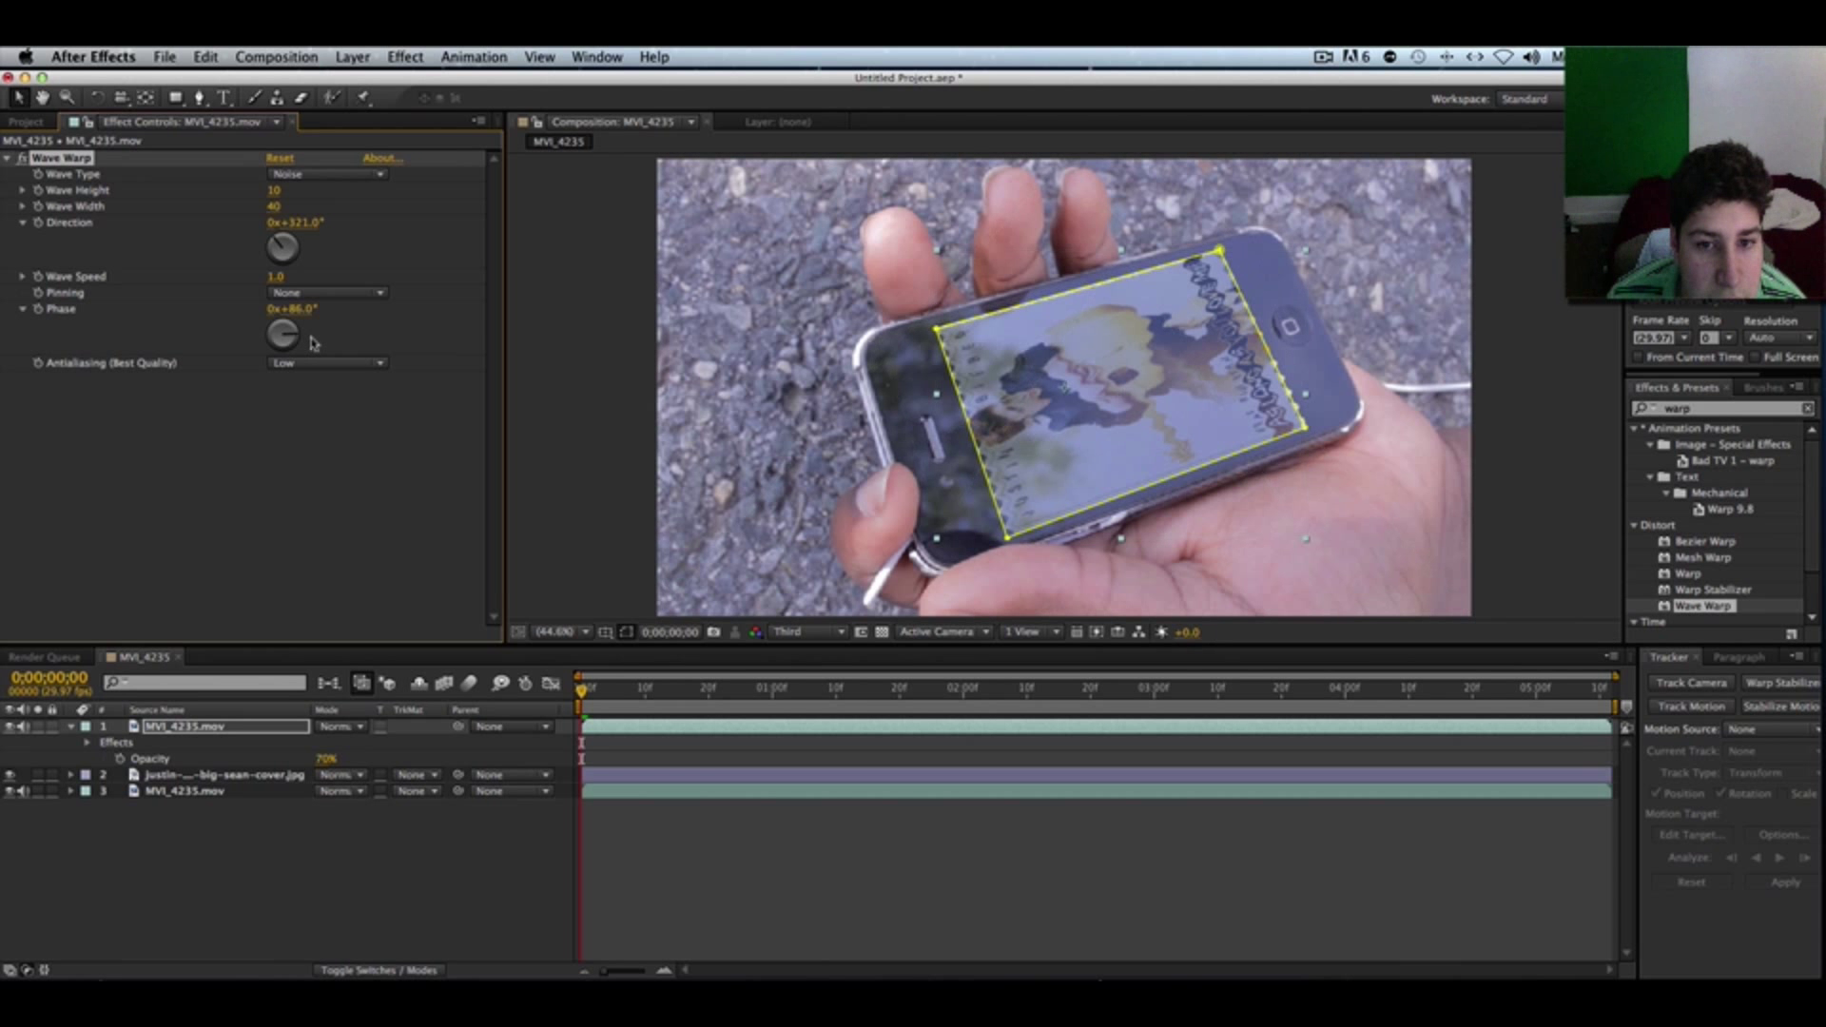
pyautogui.moveTo(324, 310); pyautogui.dragTo(346, 317)
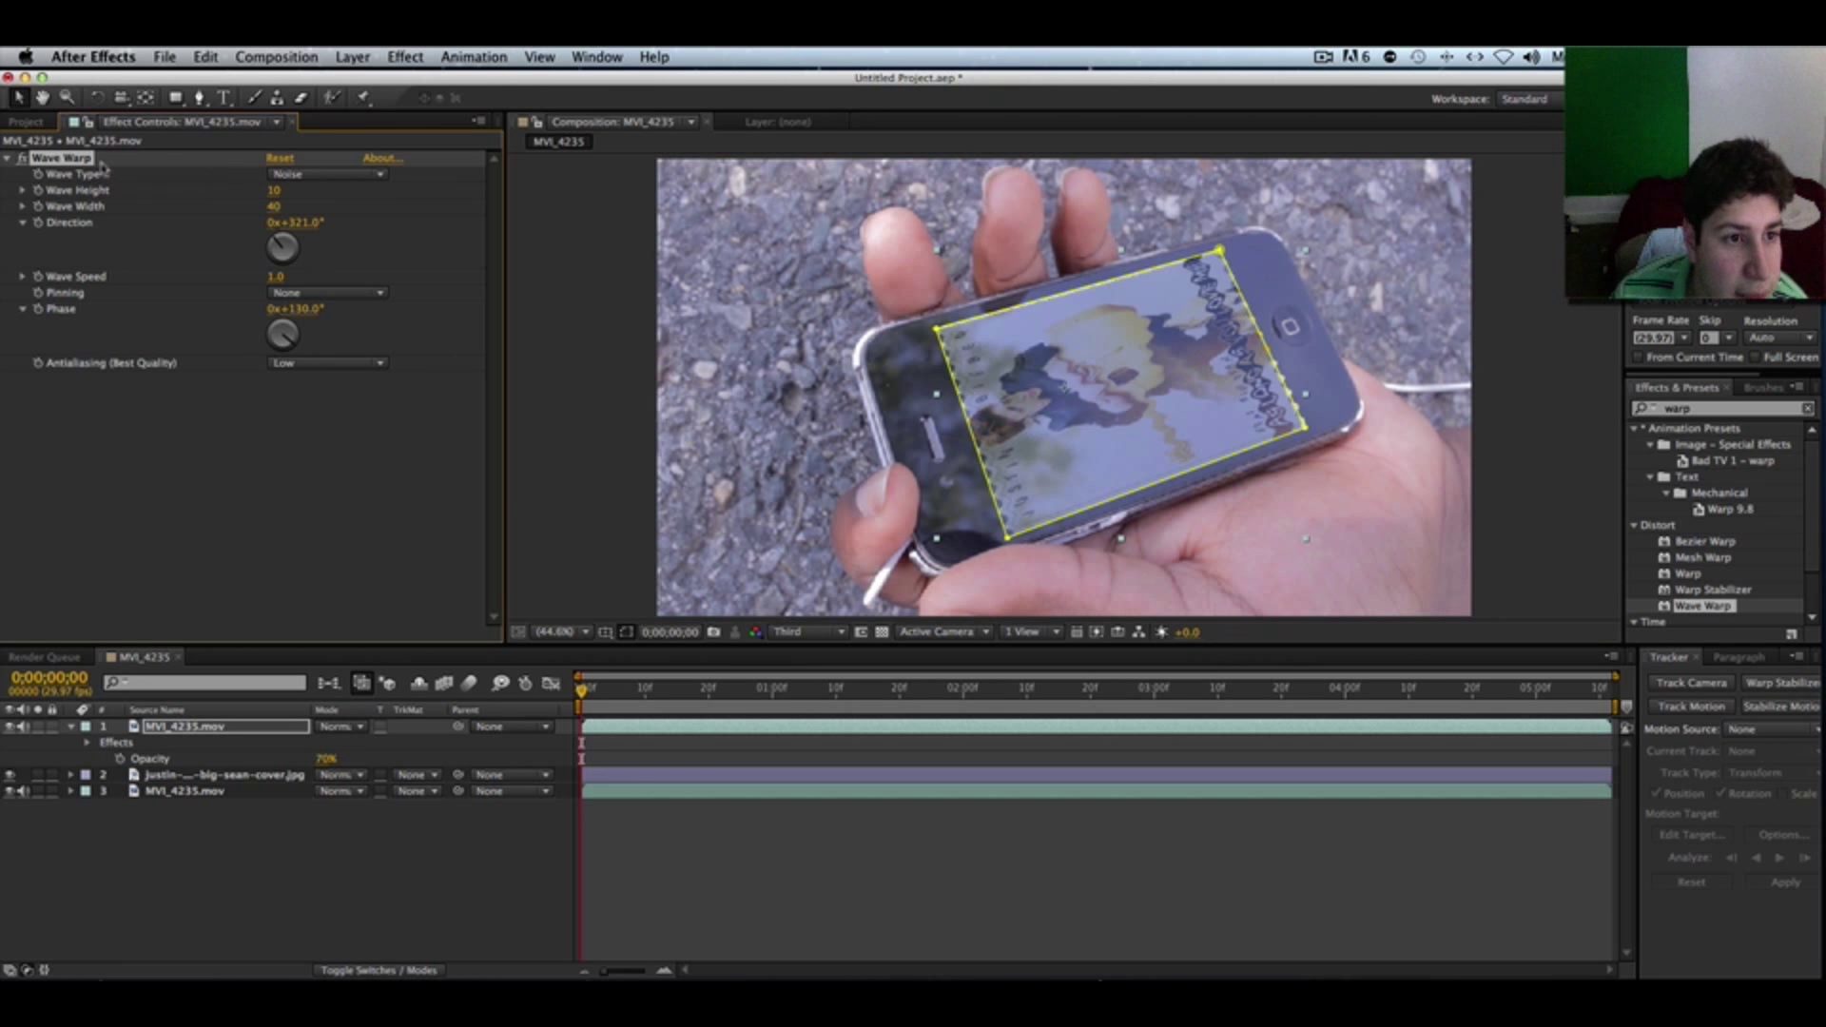
pyautogui.press('Delete')
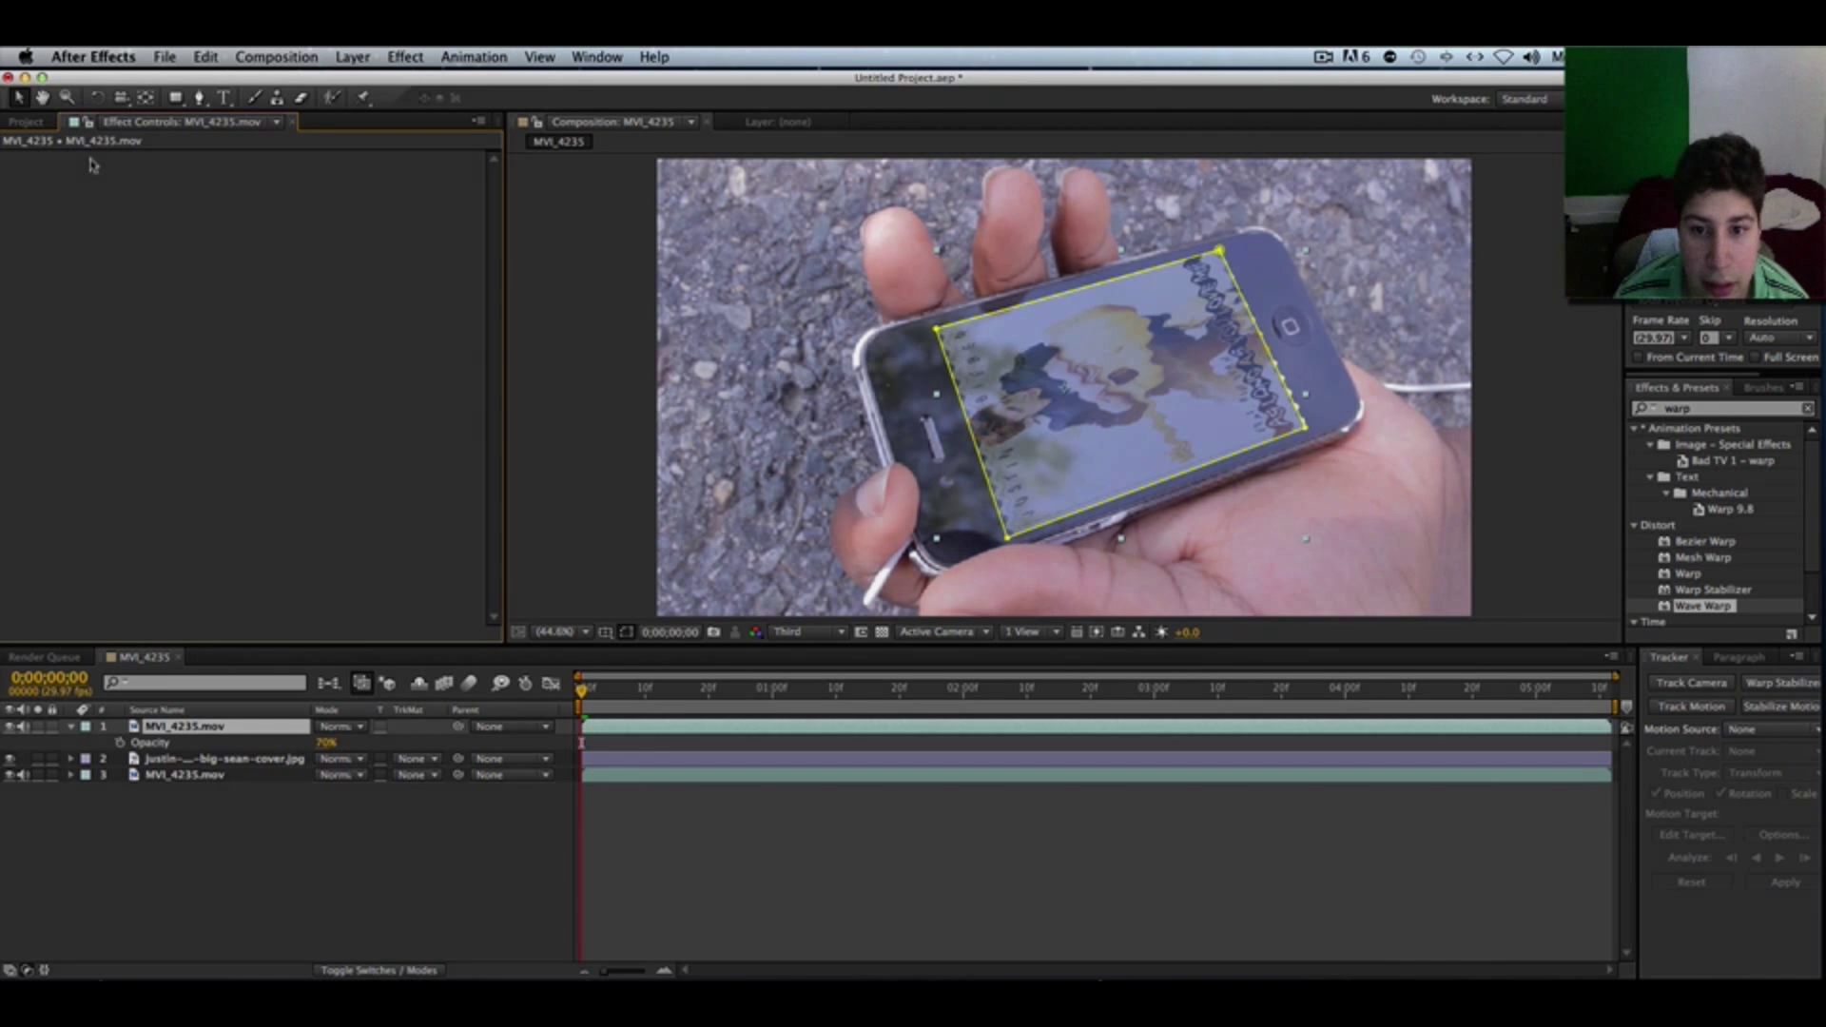